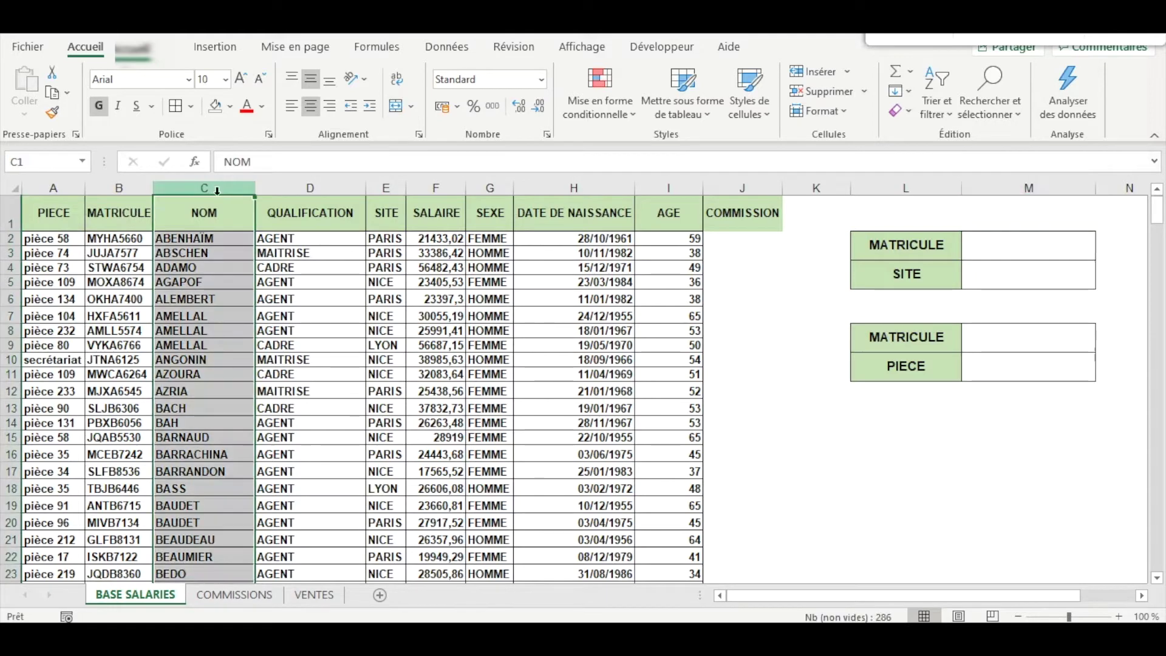
# Review the qualification, site, salary, age and commission columns of the BASE SALARIES sheet
pyautogui.click(310, 188)
pyautogui.click(386, 188)
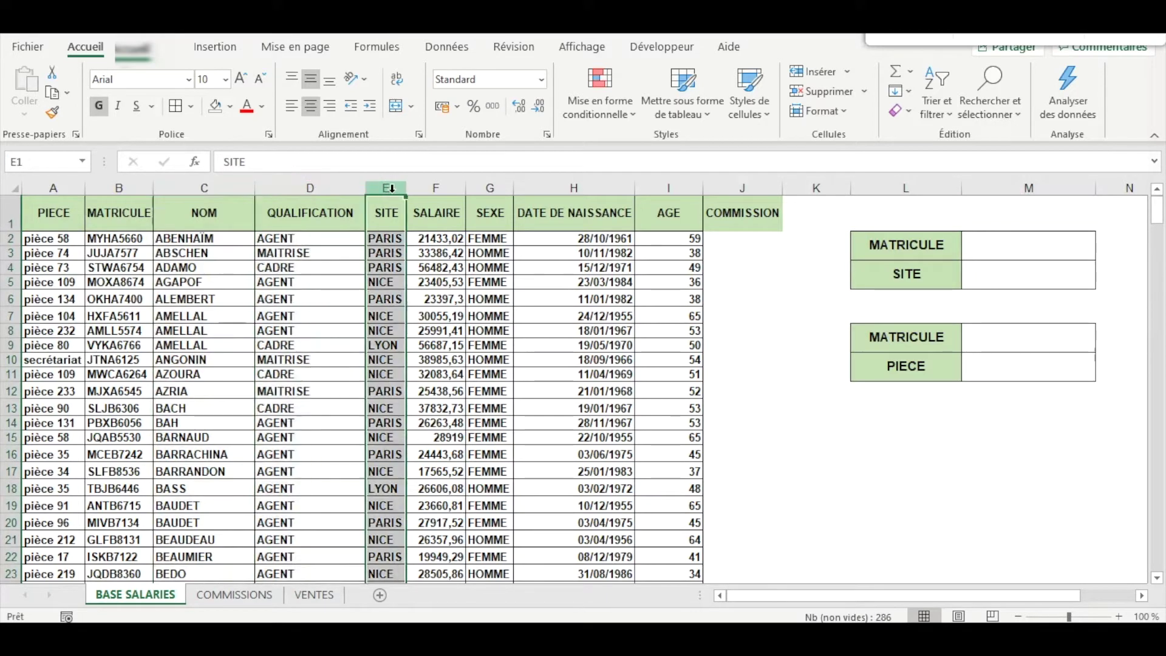
pyautogui.click(443, 184)
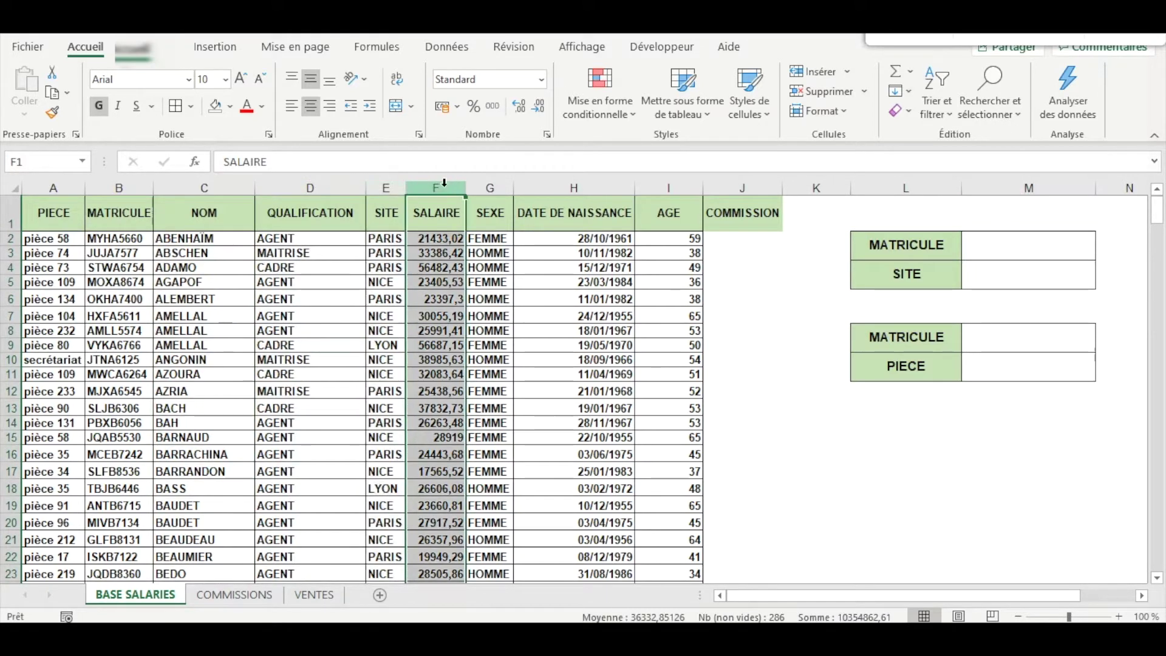
pyautogui.click(669, 188)
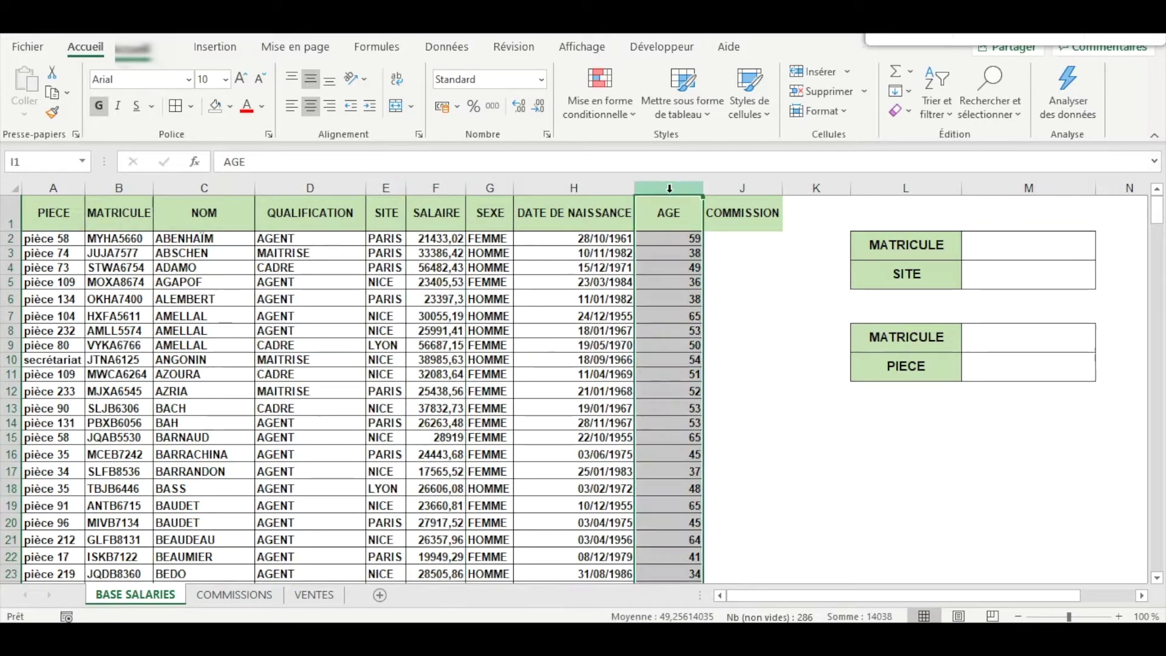
pyautogui.click(742, 188)
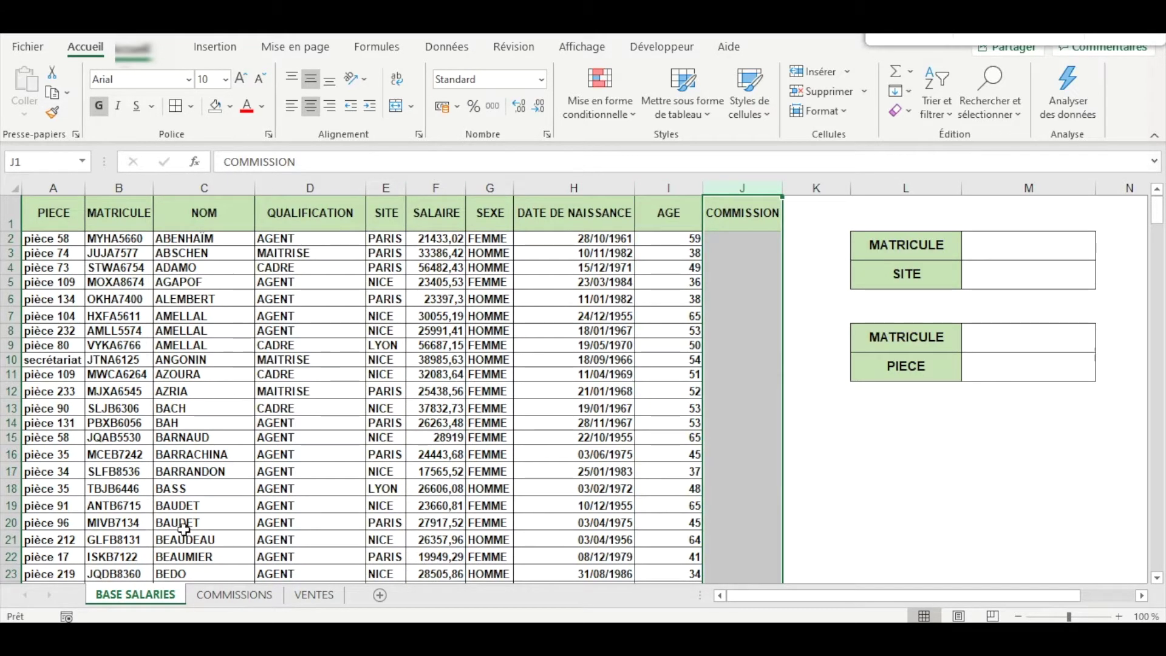
# Examine the commission table on the COMMISSIONS sheet and the sales table with its last-sale lookup on the VENTES sheet
pyautogui.click(223, 597)
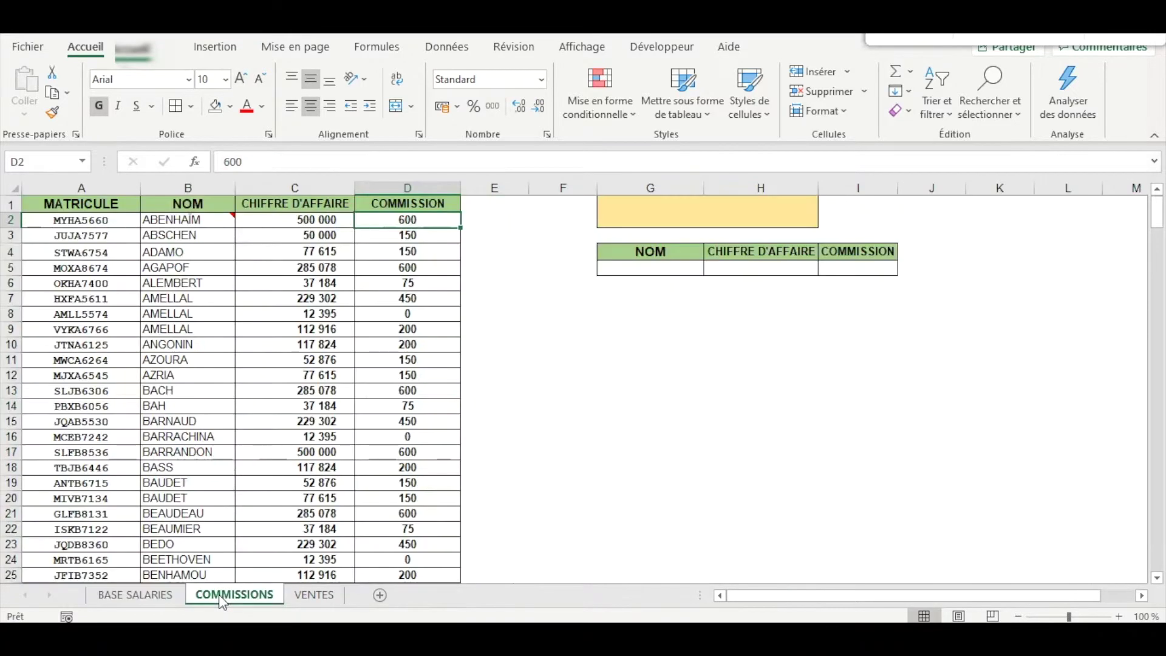
pyautogui.click(97, 329)
pyautogui.click(366, 311)
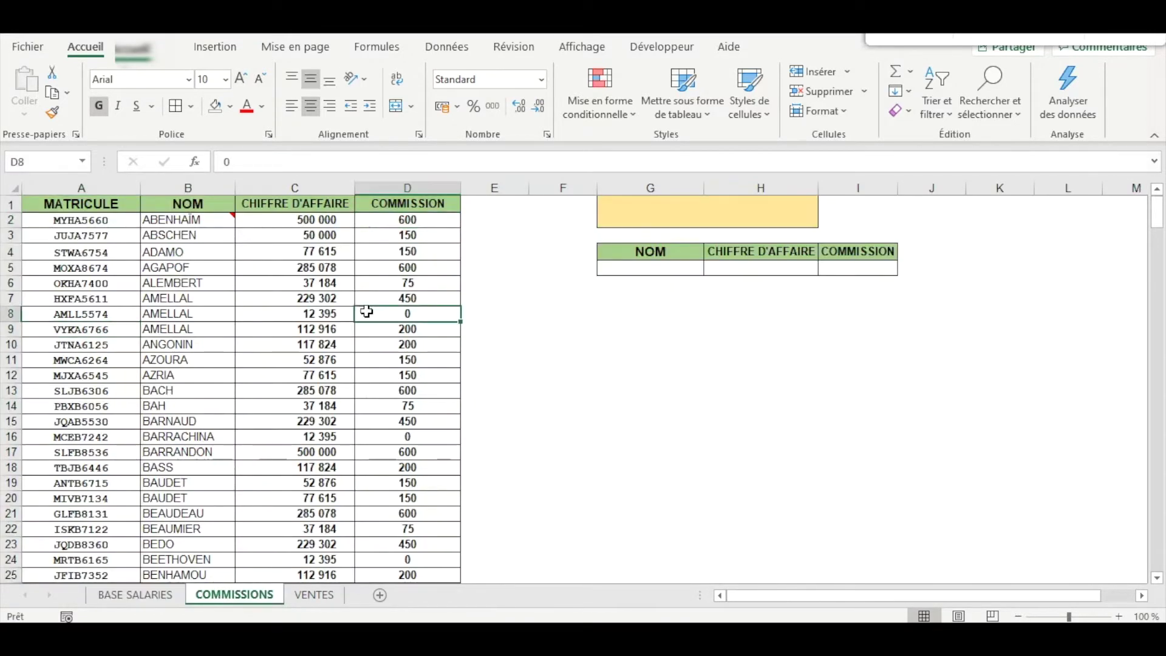
pyautogui.click(293, 232)
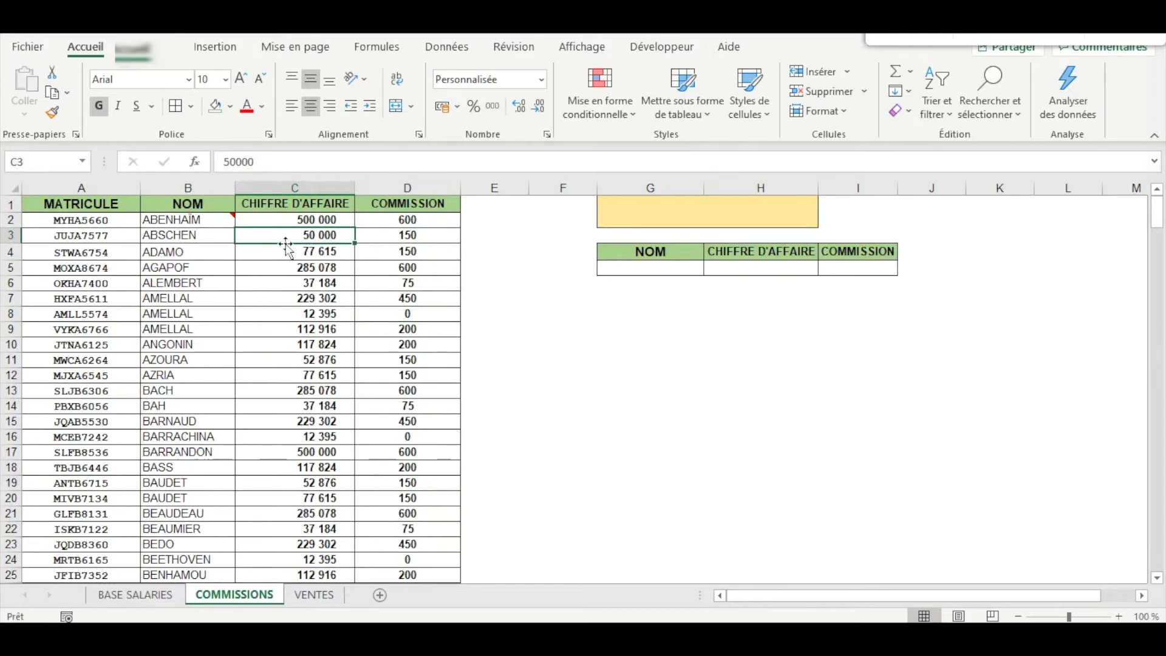
pyautogui.click(320, 596)
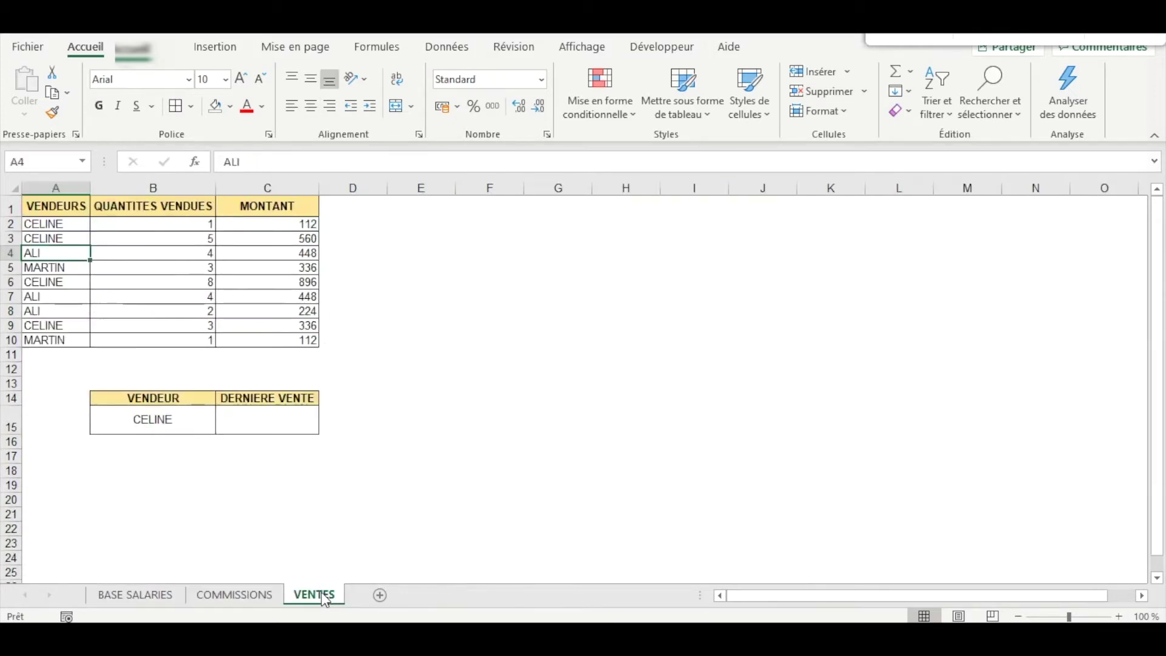
pyautogui.click(63, 223)
pyautogui.click(258, 412)
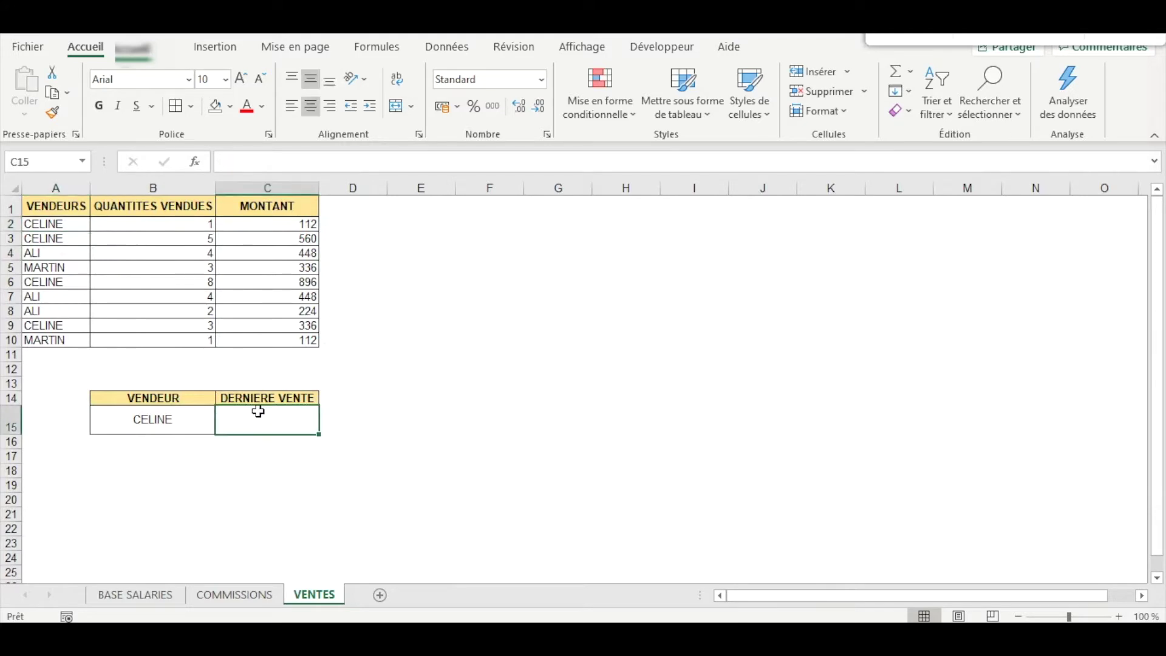
pyautogui.click(179, 419)
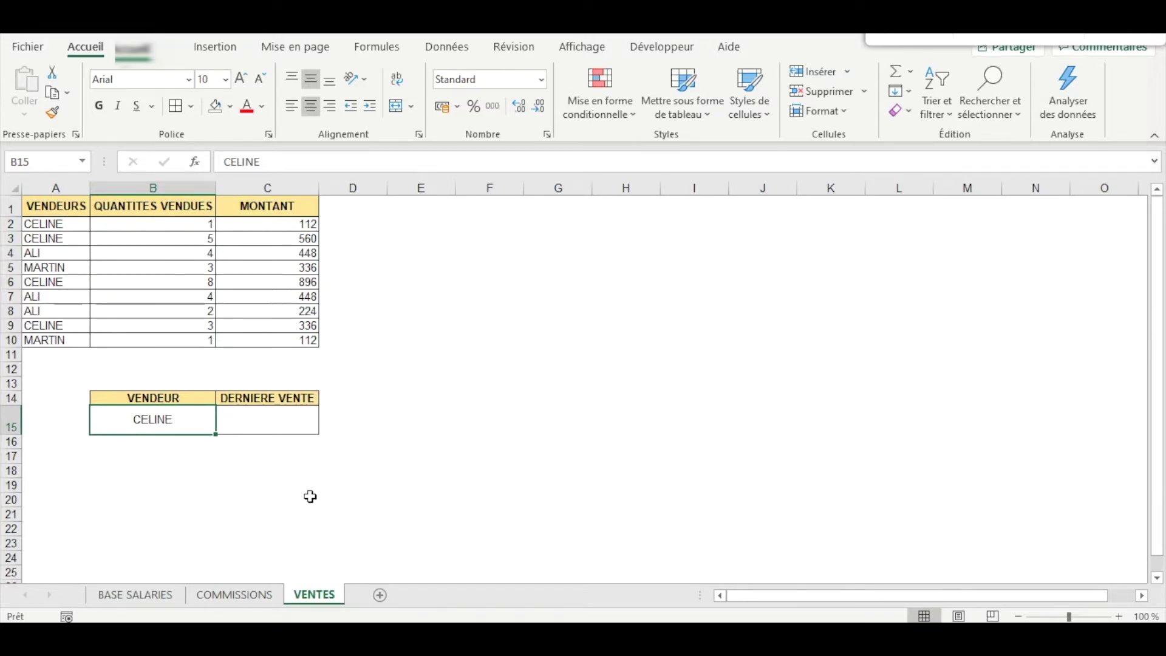
# Highlight row 10 of the BASE SALARIES sheet with the standard orange fill colour
pyautogui.click(159, 595)
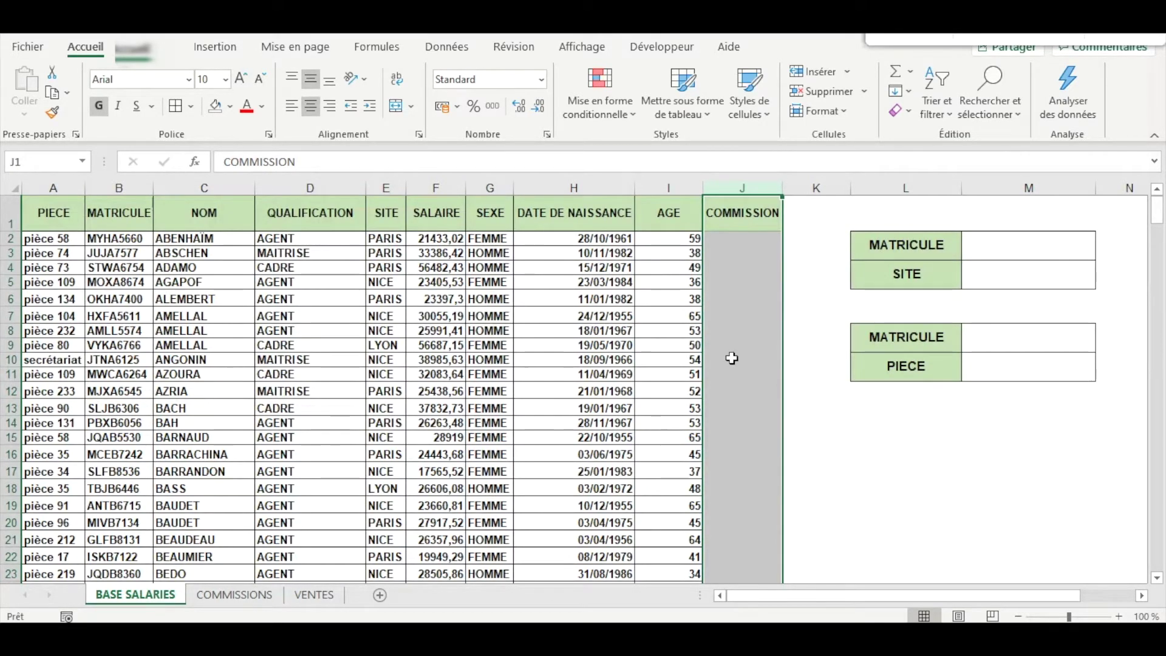
pyautogui.click(991, 247)
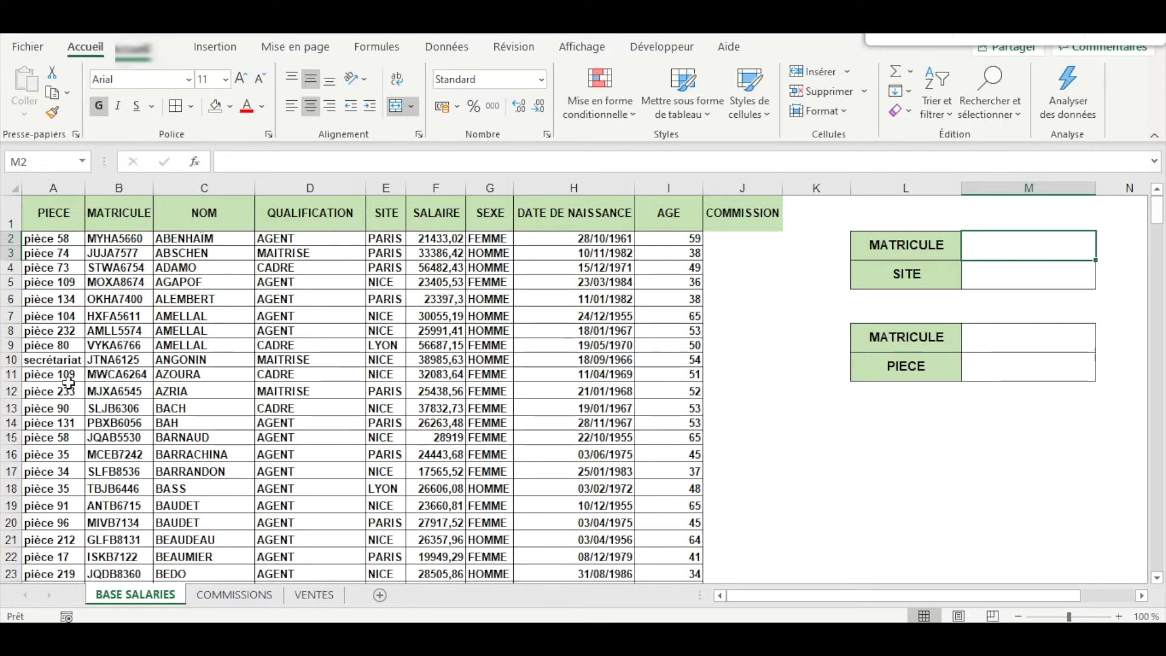
pyautogui.click(11, 359)
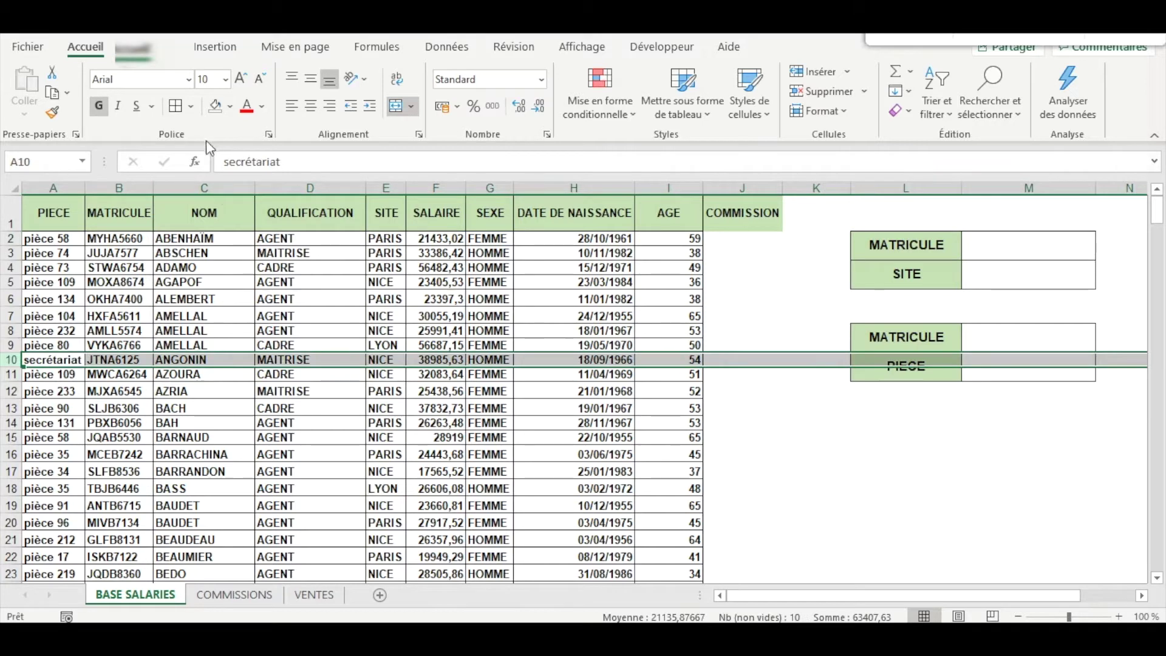
pyautogui.click(229, 107)
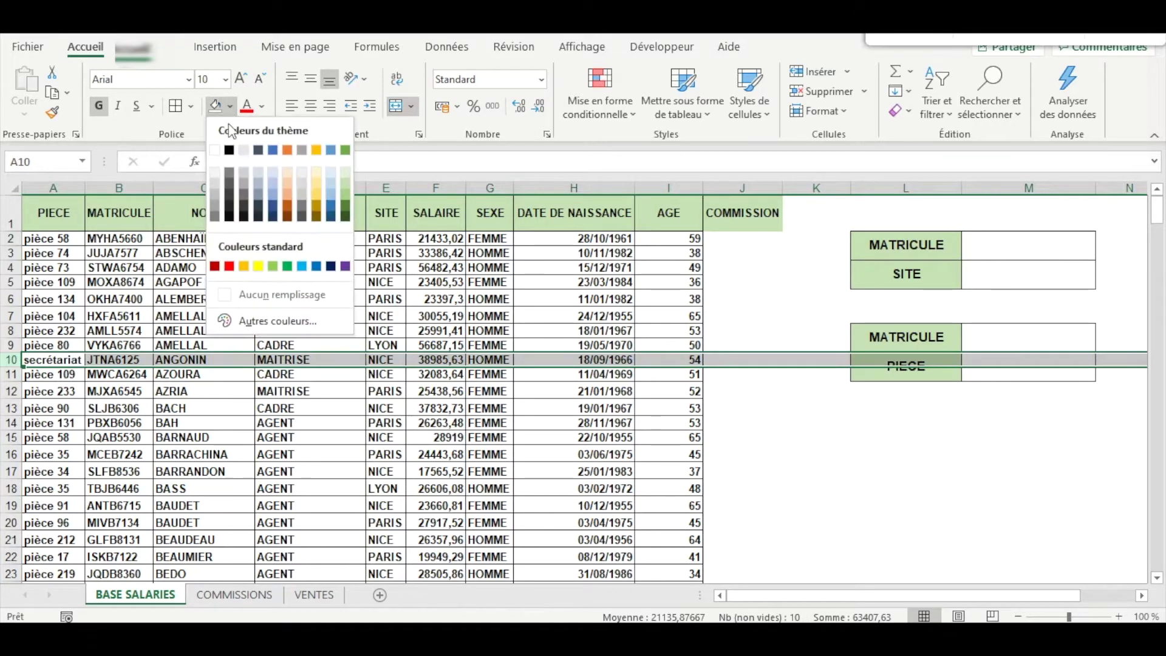
pyautogui.click(246, 266)
pyautogui.click(891, 313)
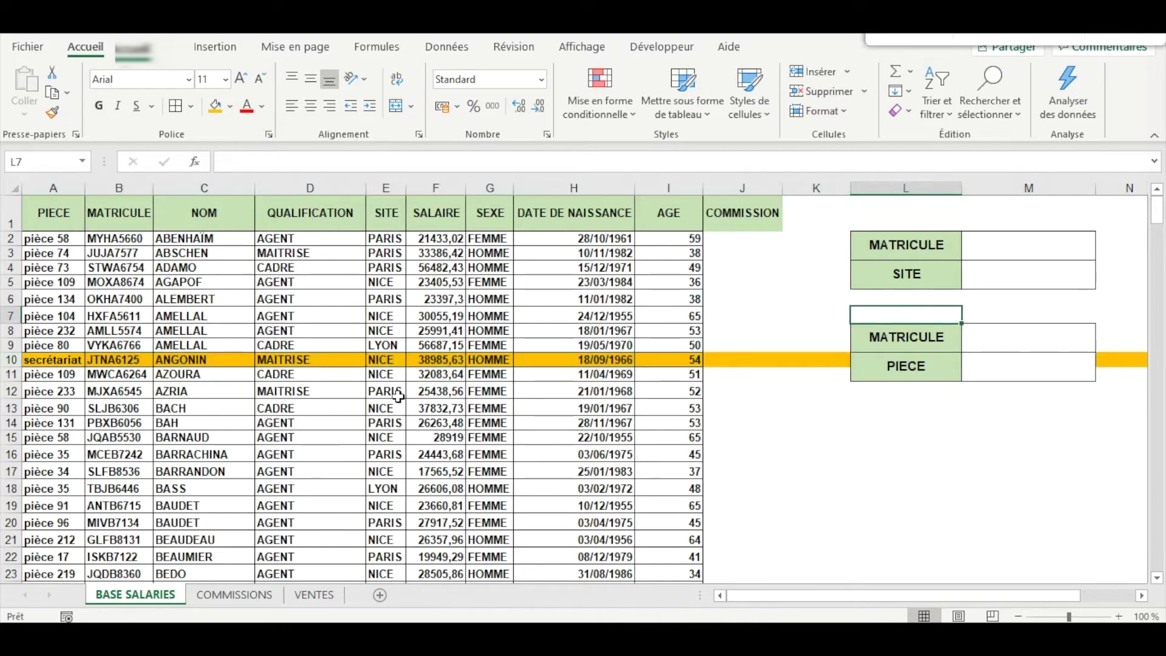
# Enter the employee number from the highlighted row 10 in cell M2, beside the upper MATRICULE label
pyautogui.click(102, 363)
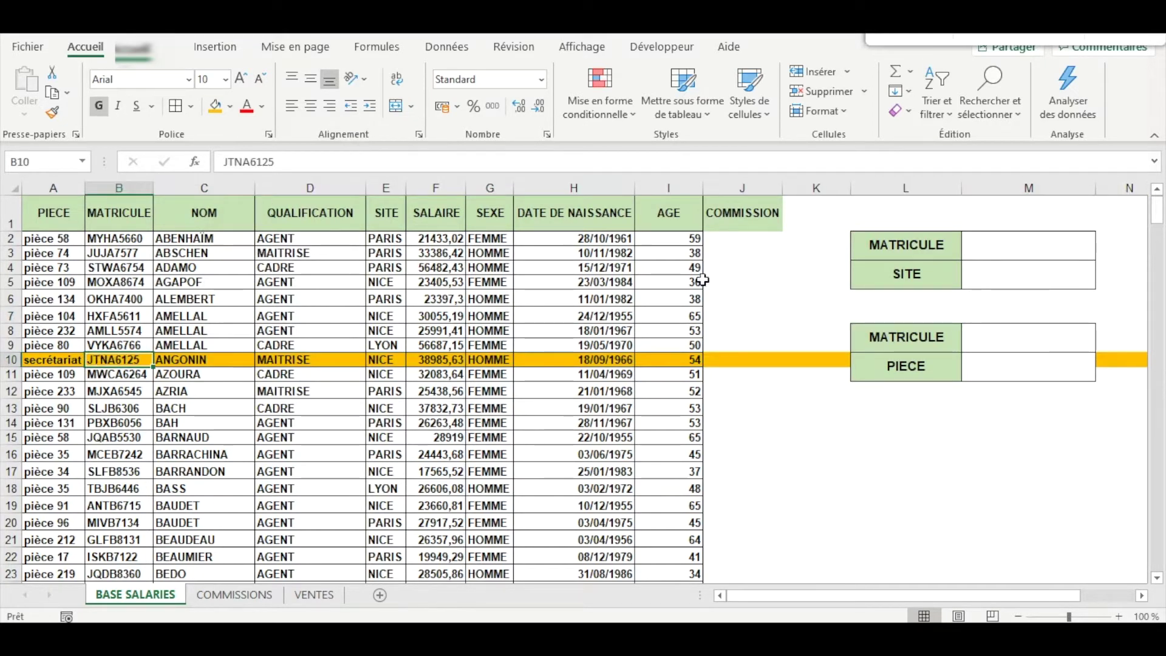
pyautogui.click(1001, 253)
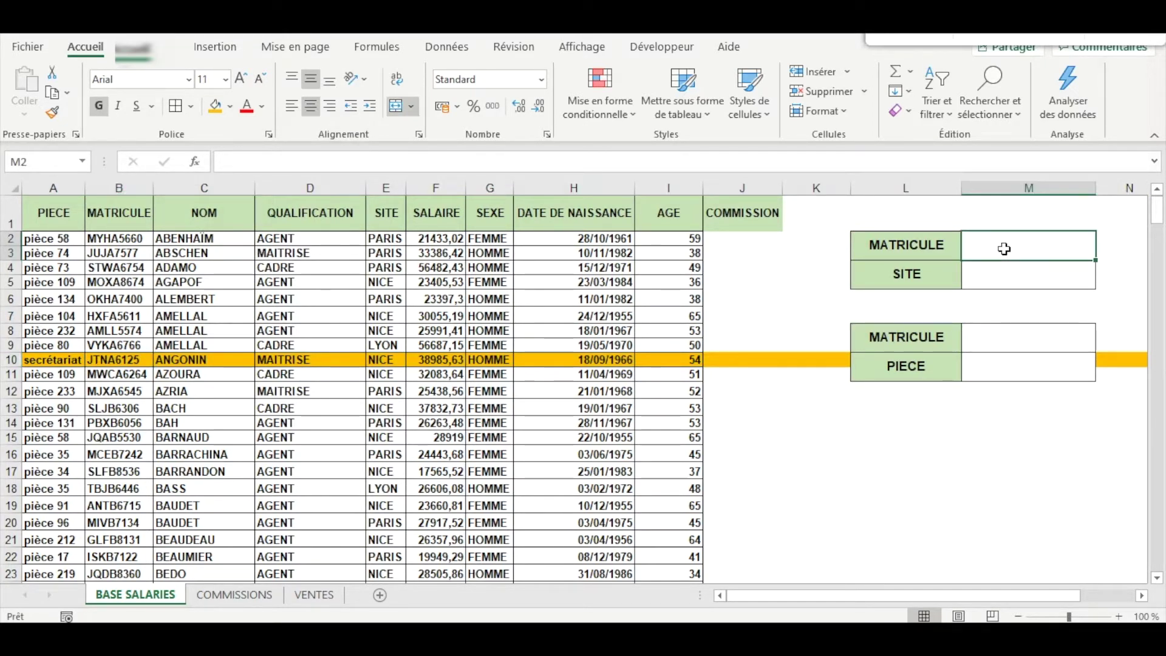
pyautogui.write('j')
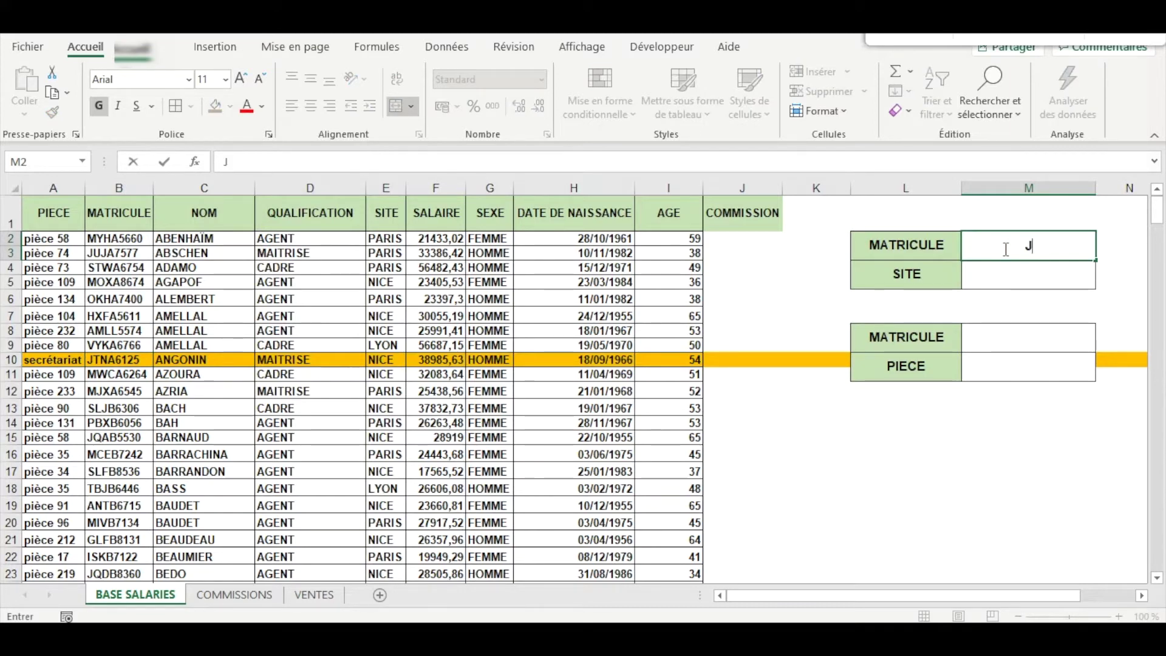
pyautogui.write('TNA6125')
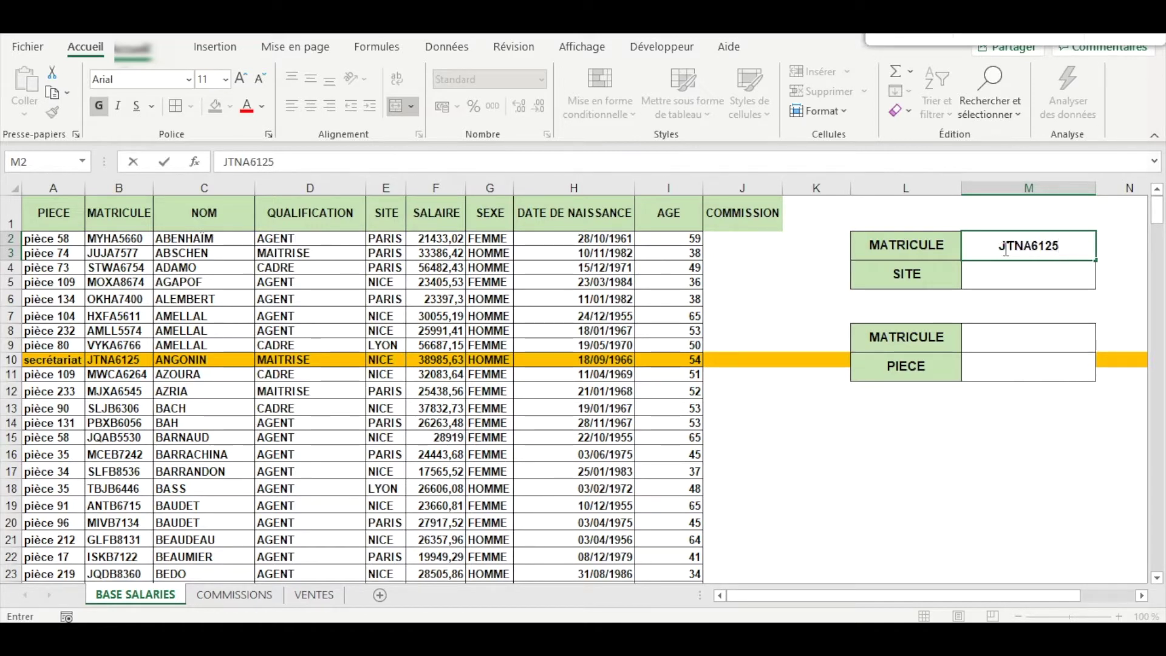
# Begin a RECHERCHEX formula in the SITE result cell M4 with M2 as the lookup value
pyautogui.click(988, 280)
pyautogui.write('+RECH')
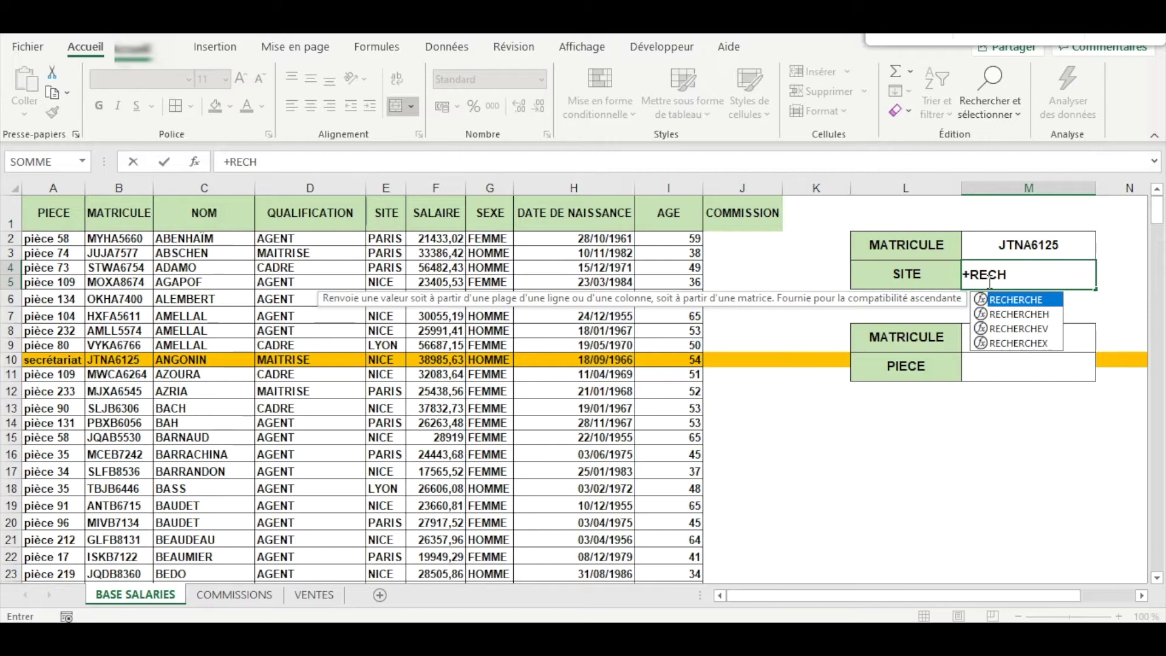
pyautogui.doubleClick(1037, 342)
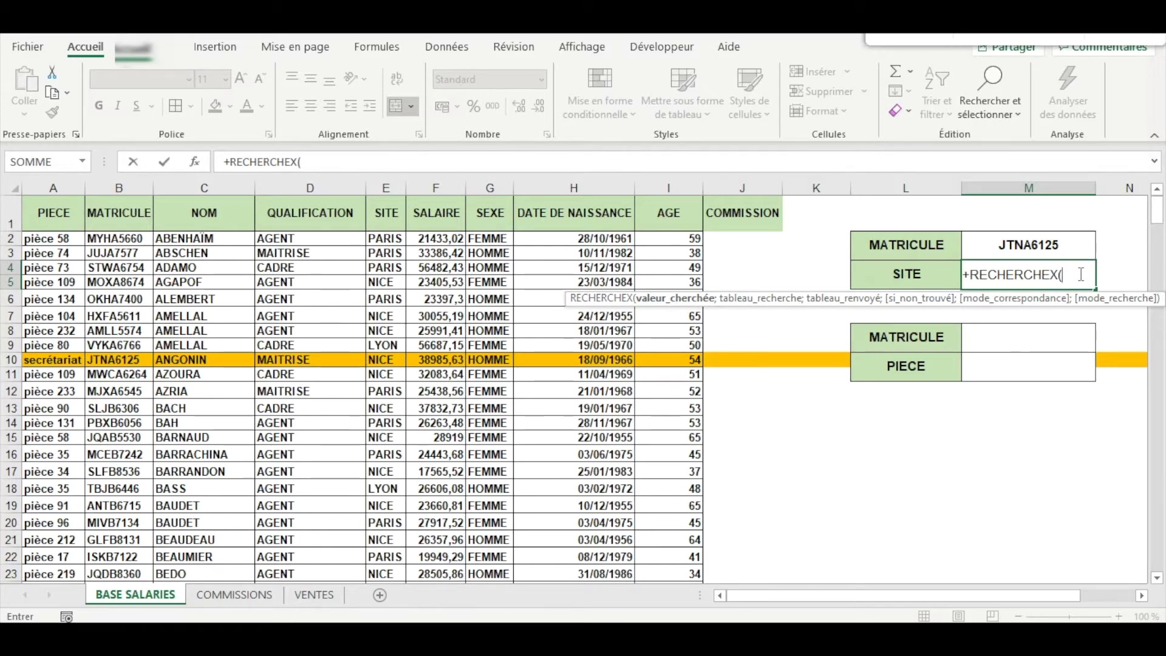
pyautogui.click(1018, 243)
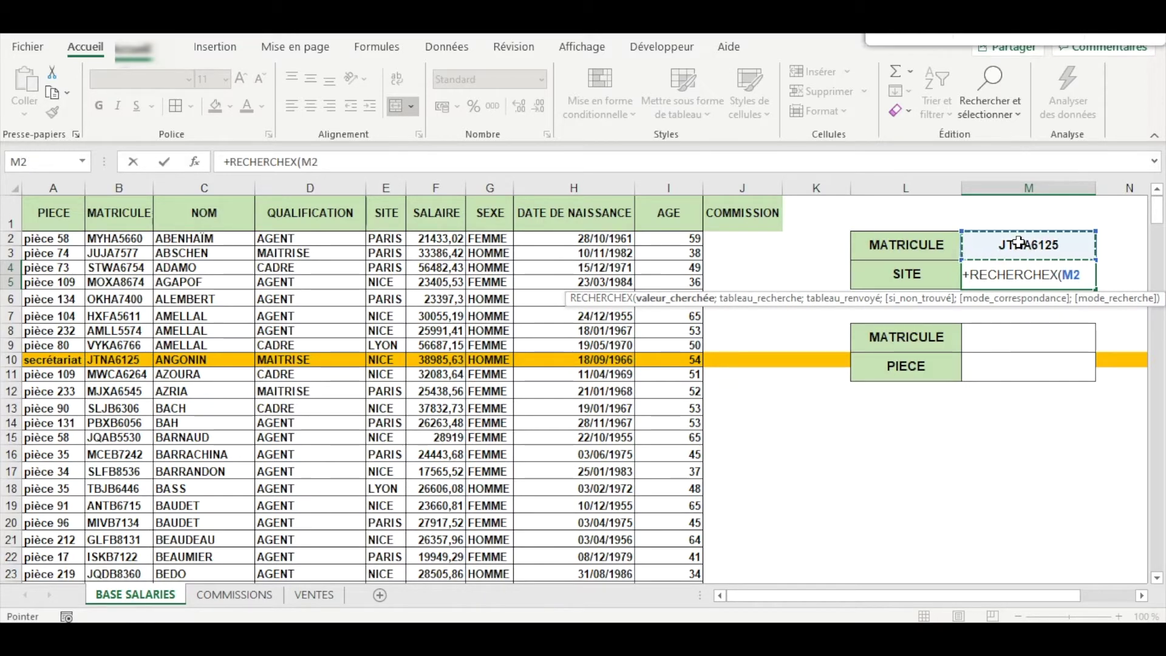
pyautogui.write('.')
pyautogui.press('BackSpace')
pyautogui.write(';')
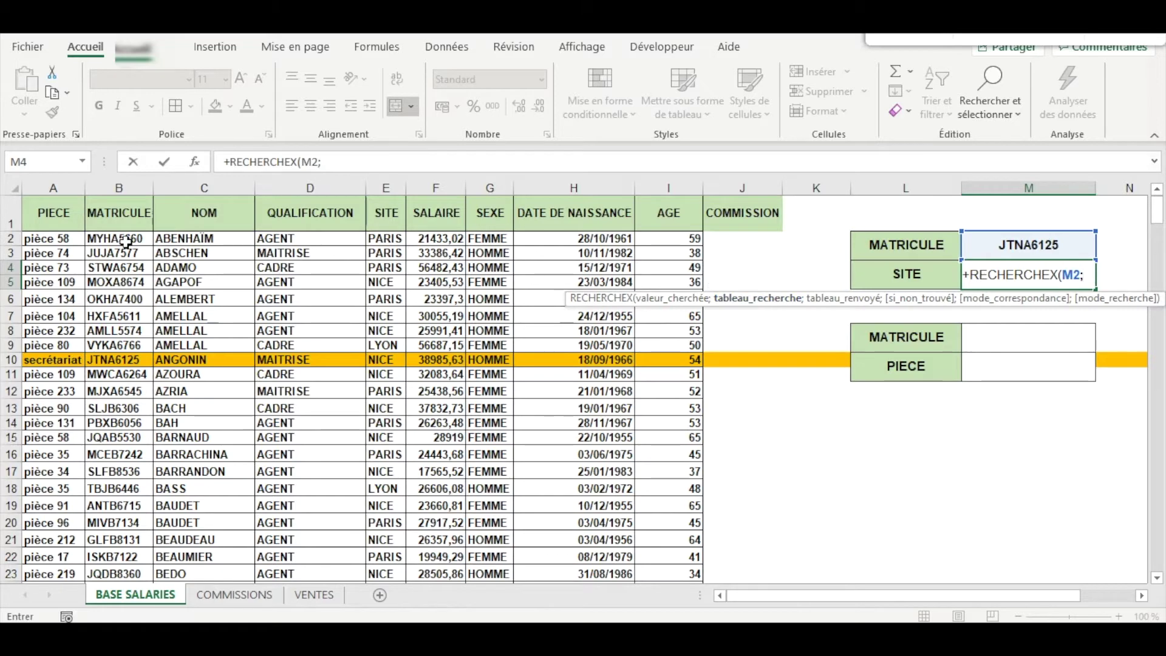
# Set the formula's lookup array to the whole MATRICULE column of data, B2:B286
pyautogui.moveTo(113, 240); pyautogui.dragTo(119, 454)
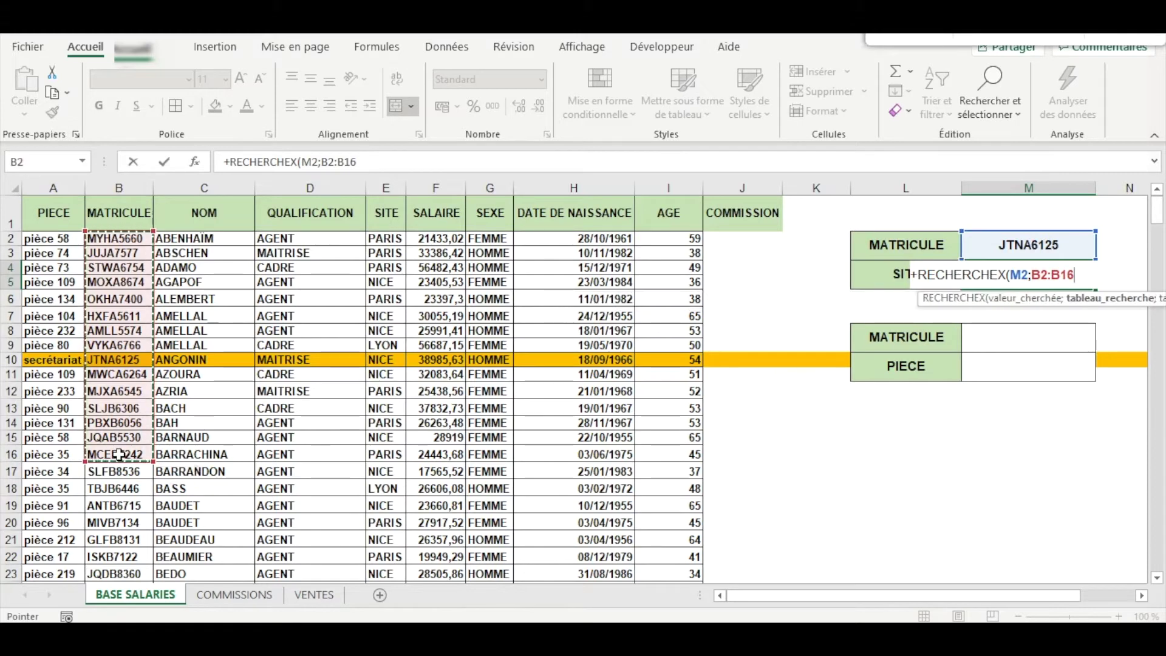
pyautogui.hotkey('ctrl', 'shift', 'Down')
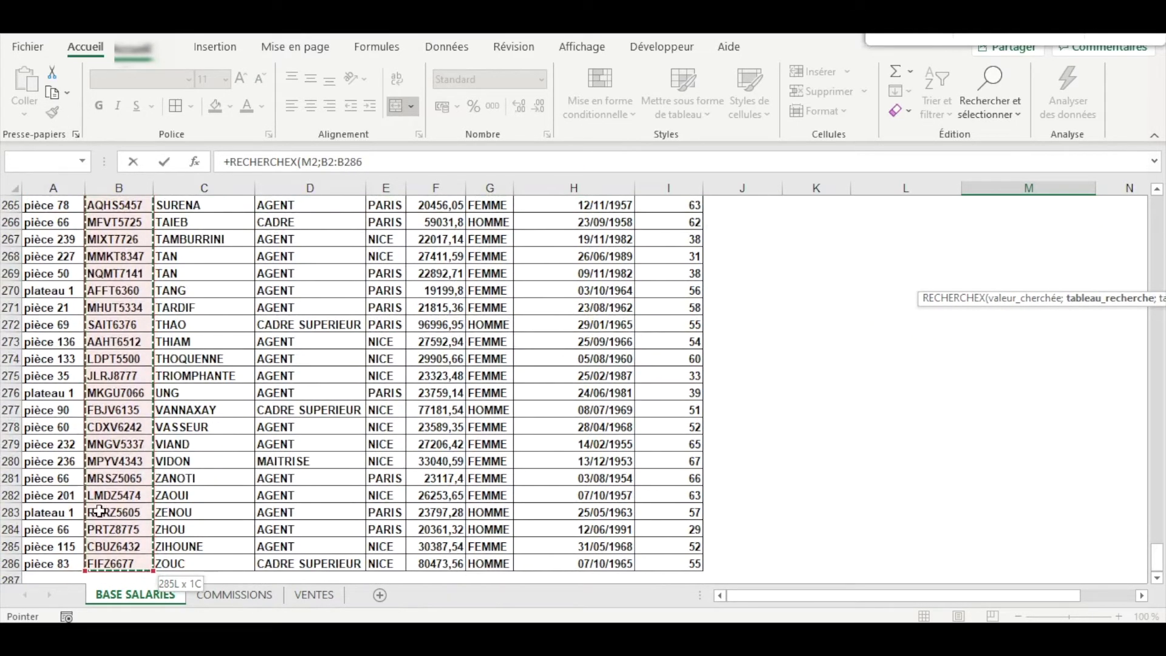
pyautogui.write(';')
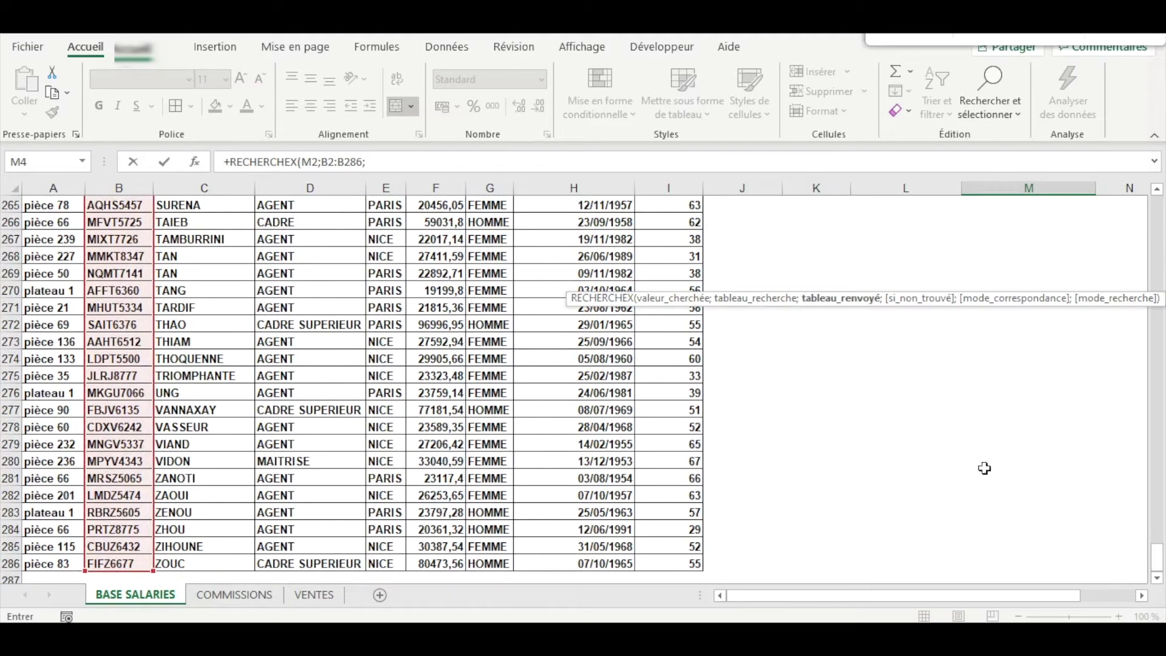
# Set the formula's return array to the SITE data E2:E286 and complete the formula
pyautogui.moveTo(1157, 558); pyautogui.dragTo(1164, 196)
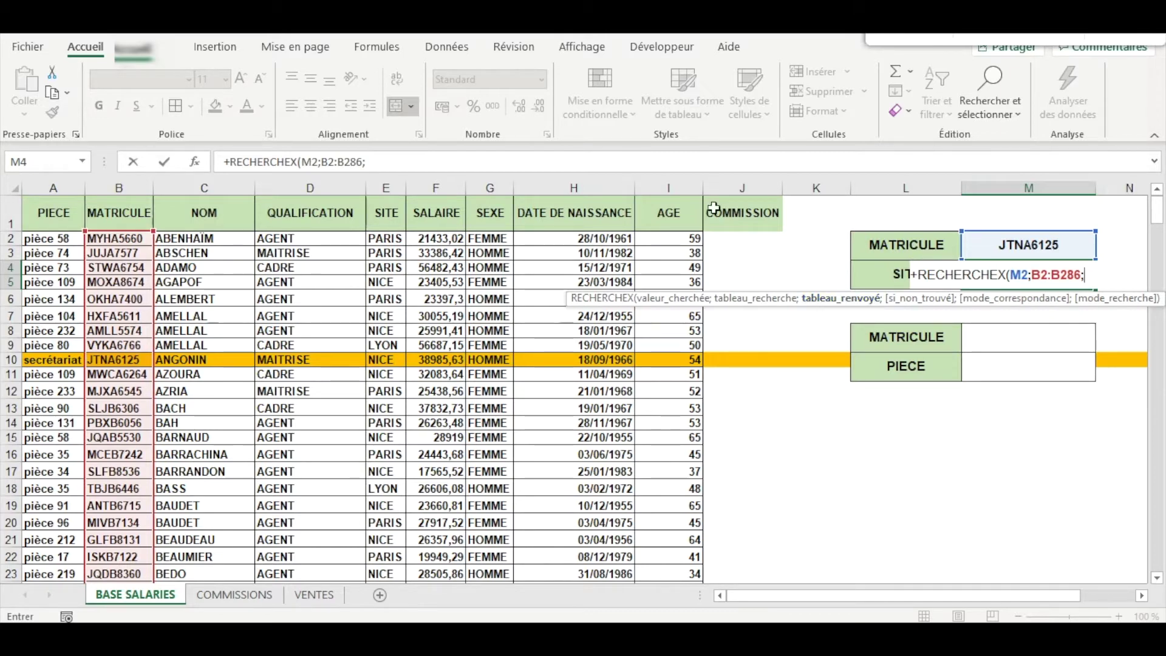
pyautogui.moveTo(378, 239); pyautogui.dragTo(387, 308)
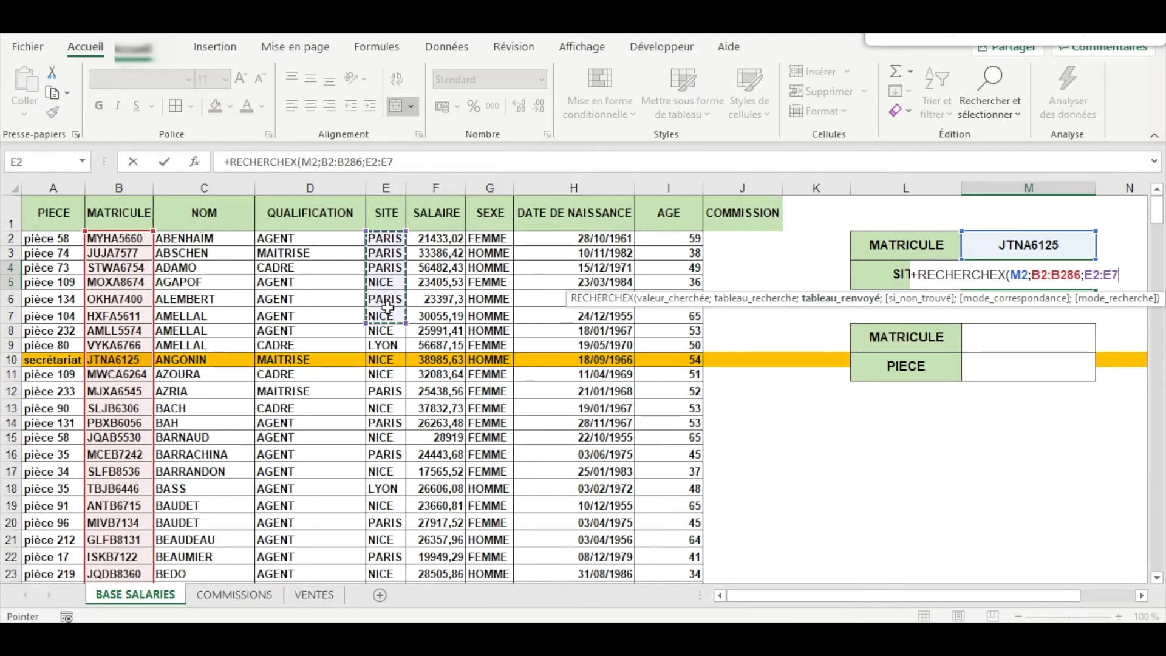
pyautogui.hotkey('ctrl', 'shift', 'Down')
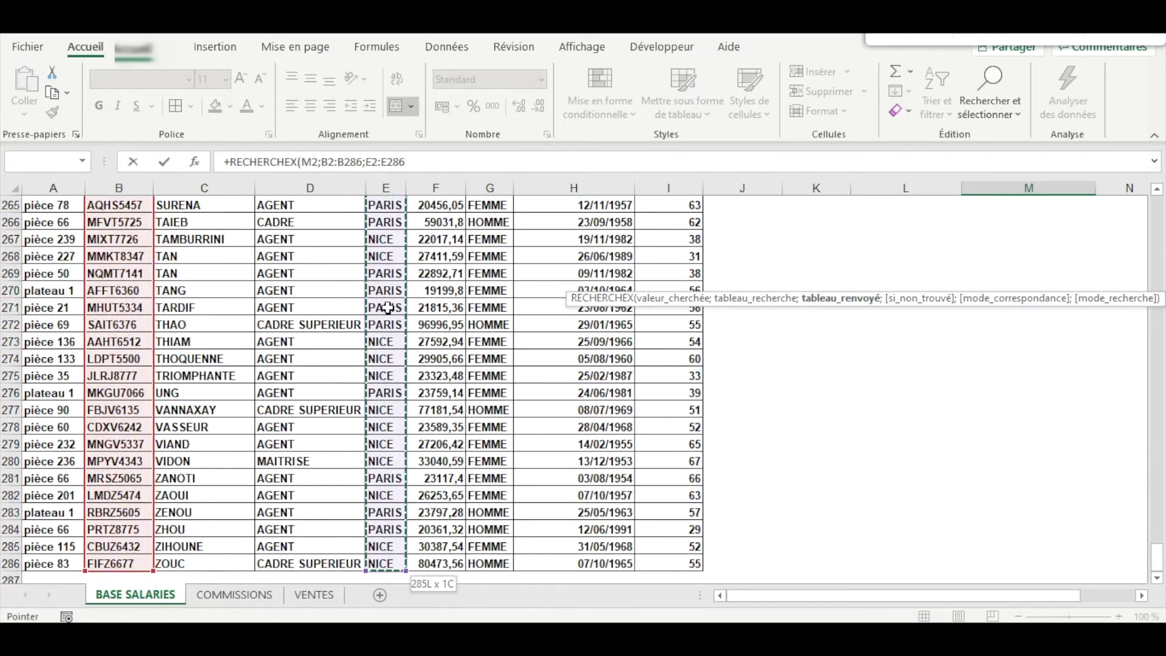
pyautogui.write(')')
pyautogui.moveTo(1157, 555); pyautogui.dragTo(1157, 191)
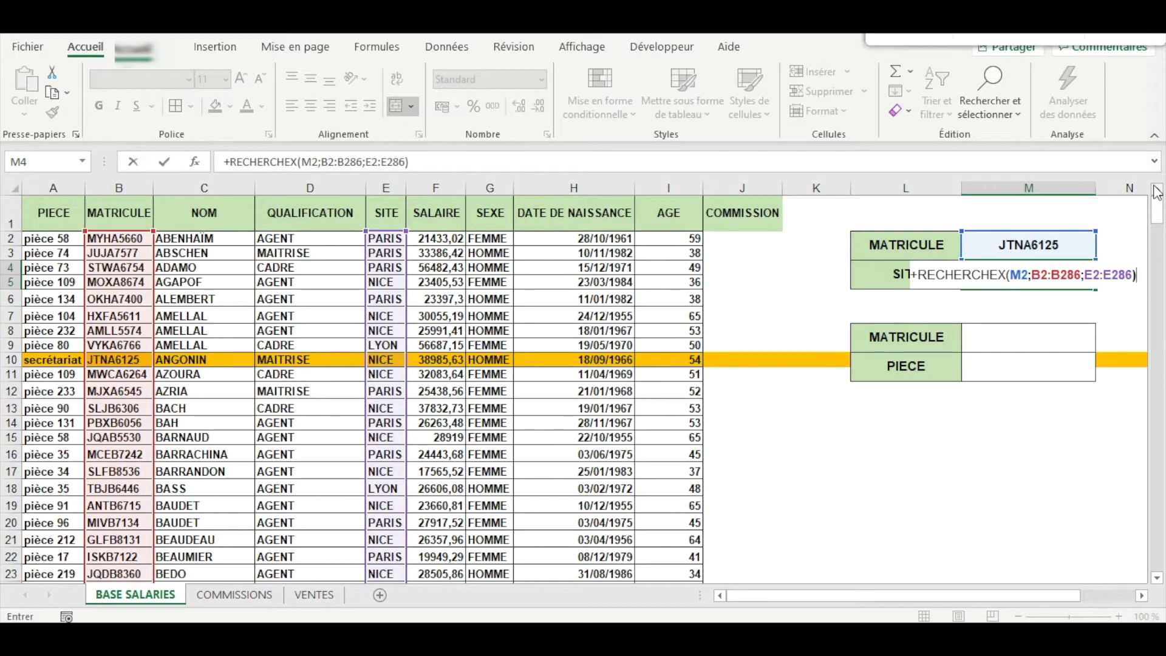
pyautogui.press('Return')
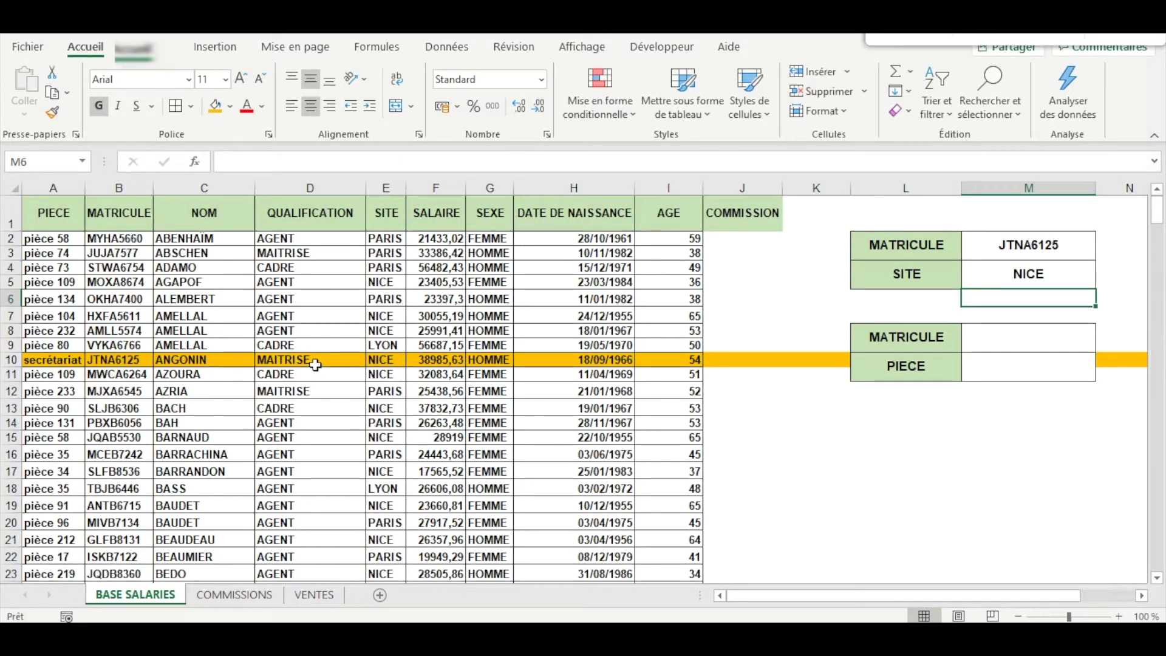
# Check the looked-up site and its formula in M4 against the SITE value in row 10
pyautogui.click(382, 362)
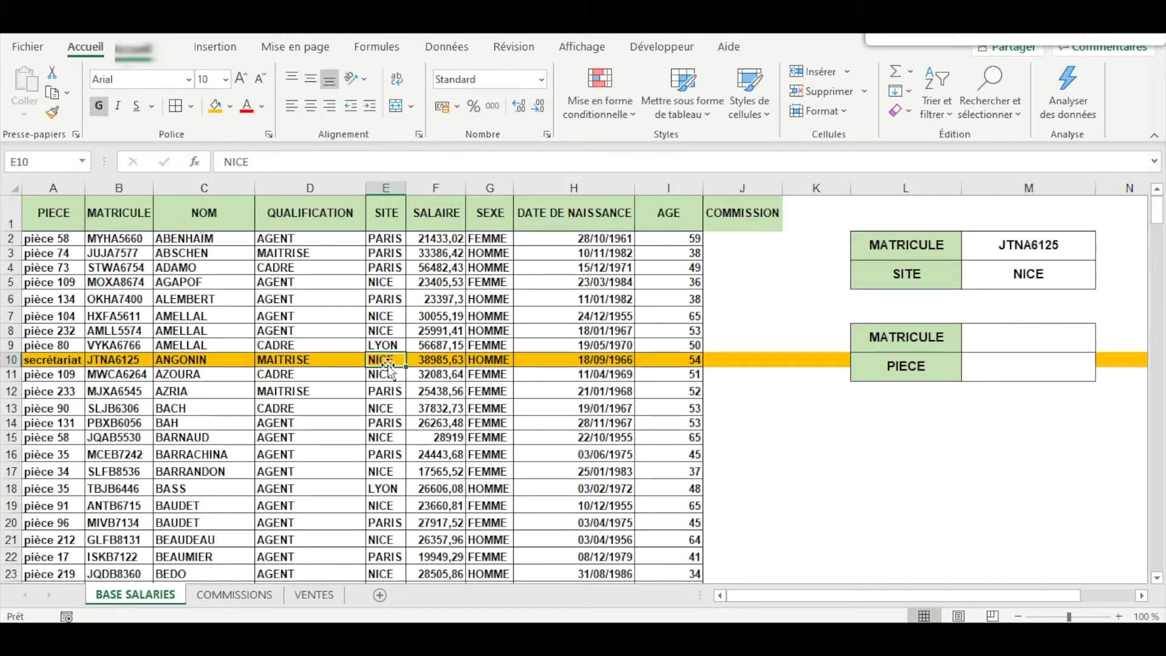
pyautogui.click(1028, 274)
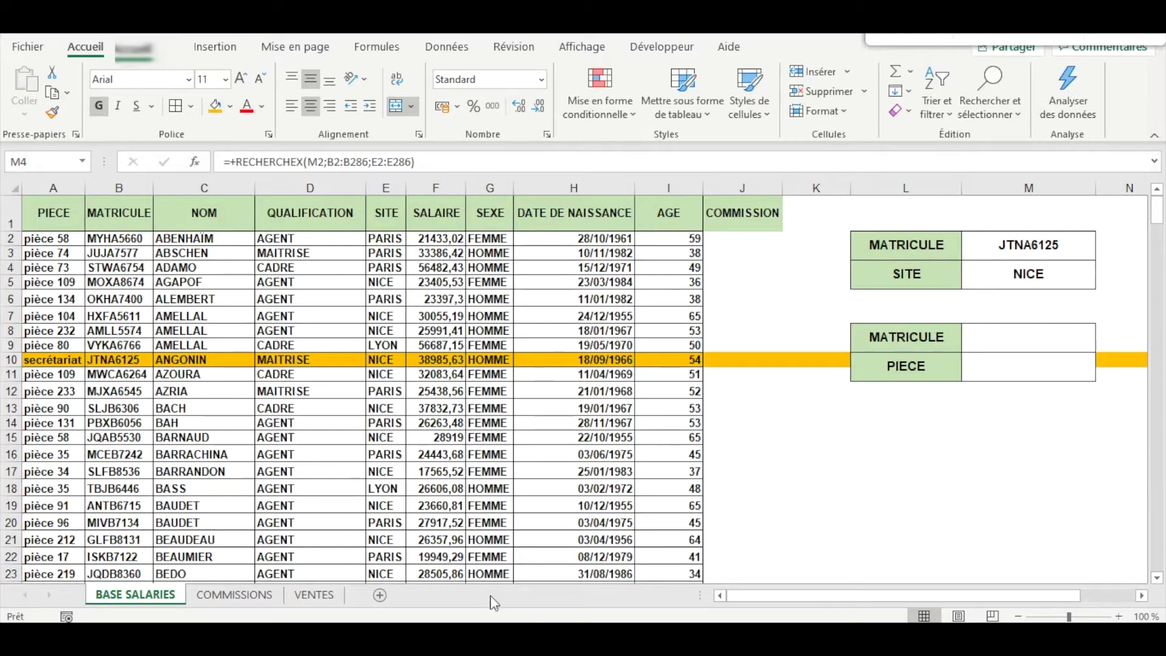
pyautogui.click(920, 368)
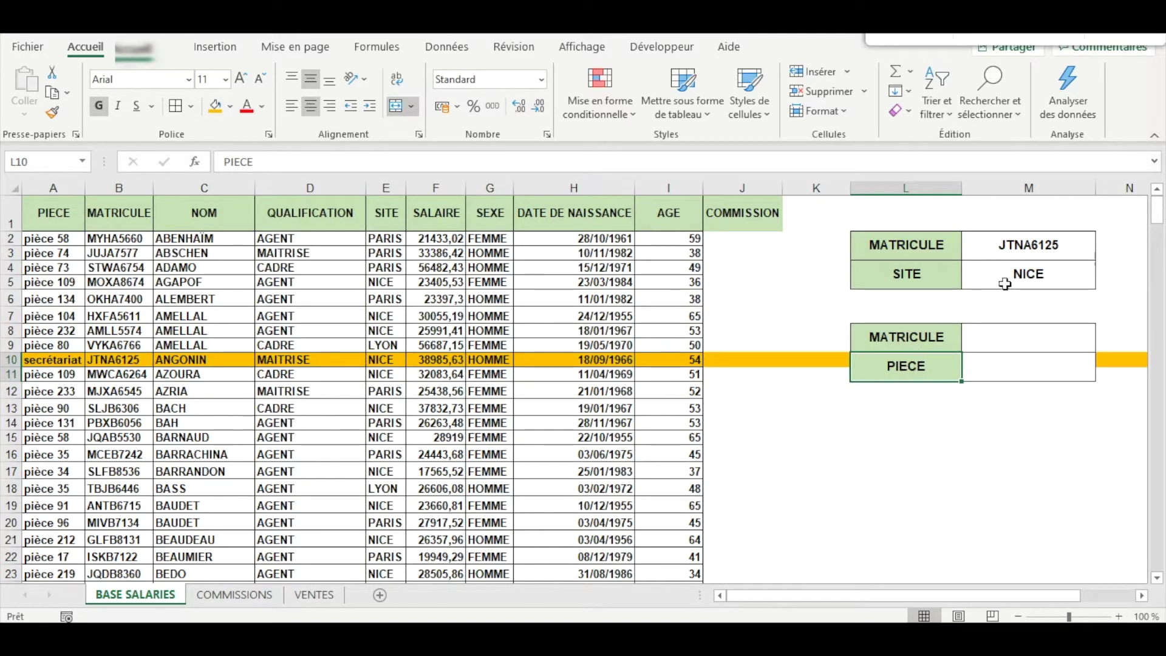
pyautogui.click(1041, 247)
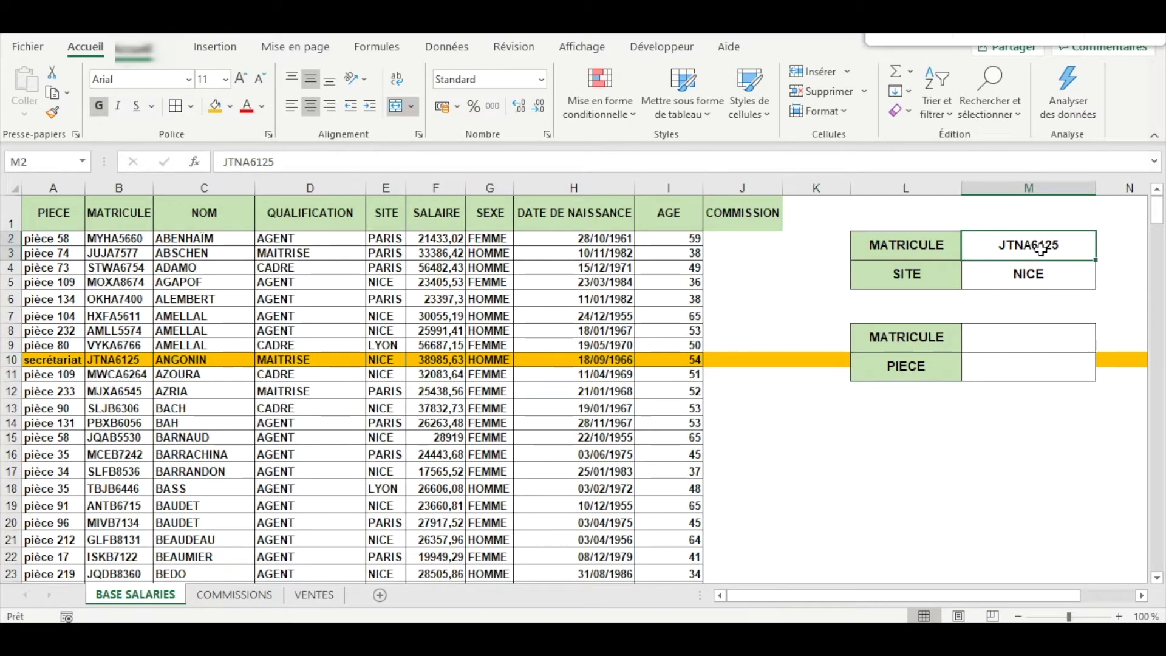
# Copy the employee number from M2 into the MATRICULE cell M8 of the PIECE lookup table
pyautogui.hotkey('ctrl', 'c')
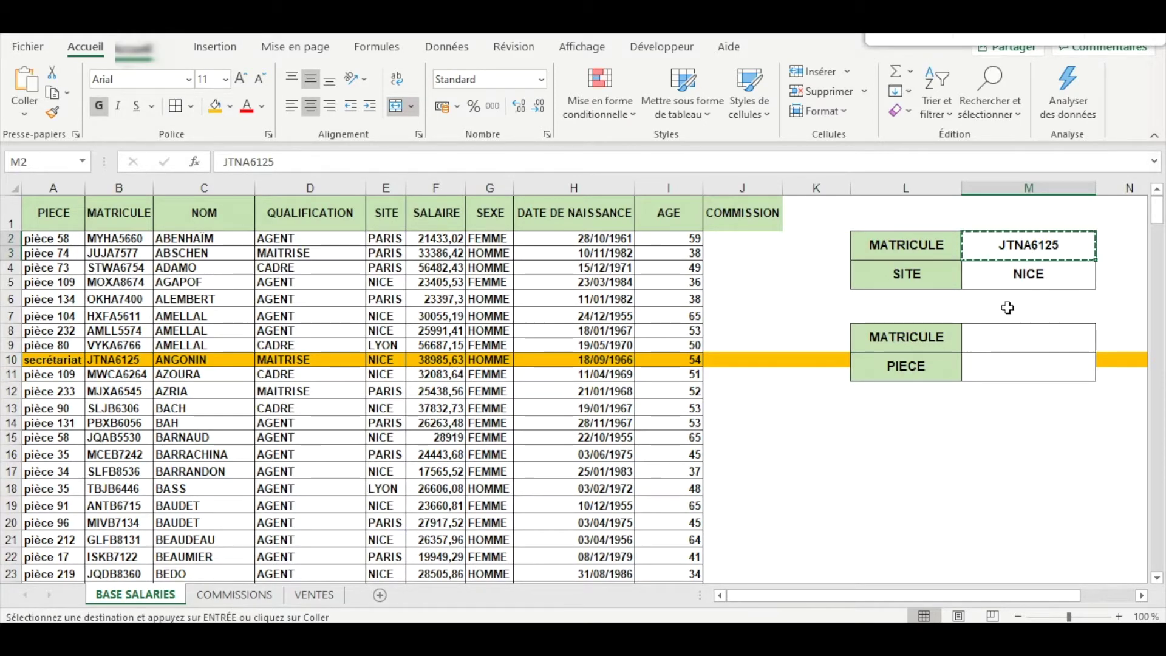
pyautogui.click(991, 341)
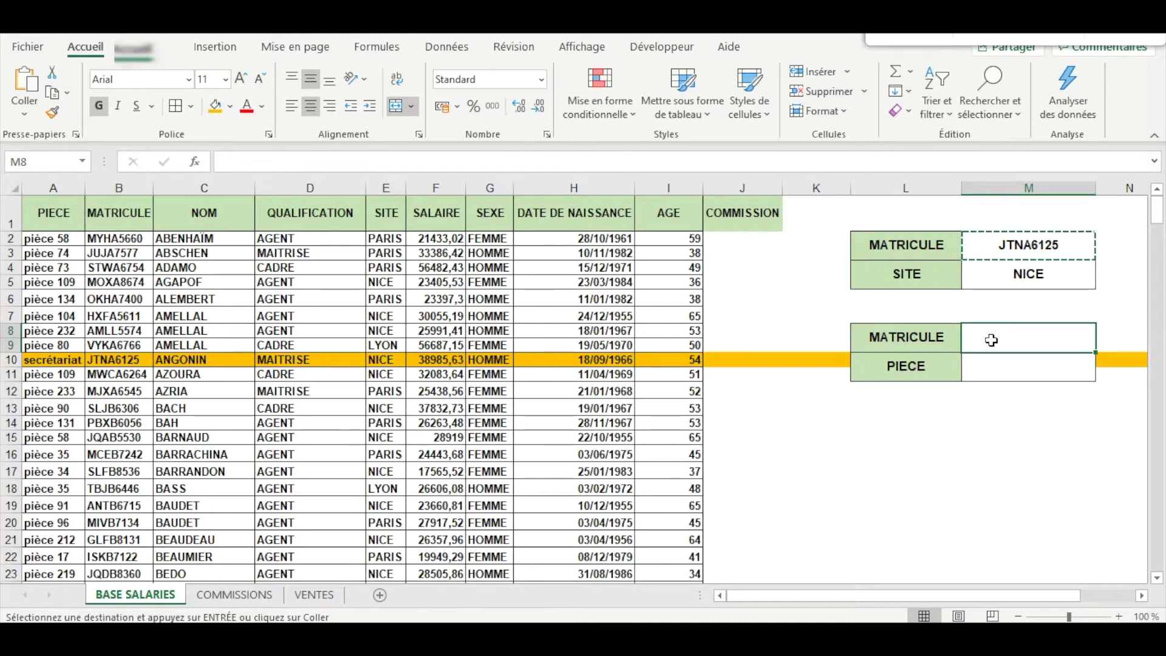
pyautogui.hotkey('ctrl', 'v')
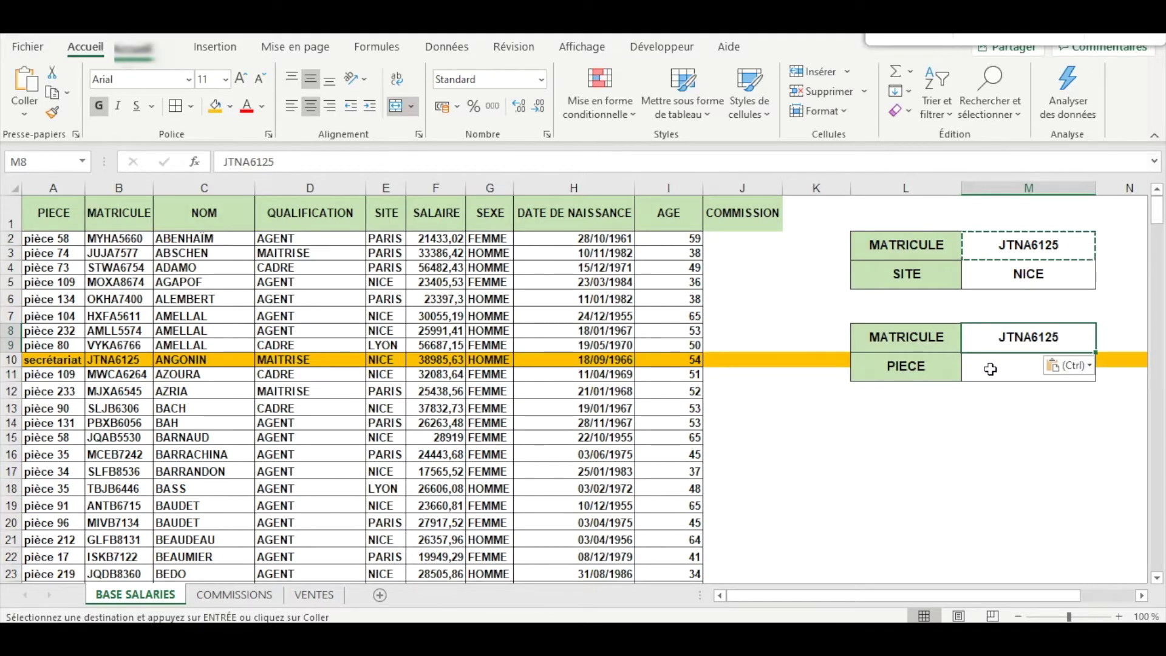
# Begin a RECHERCHEX formula in the PIECE result cell M10 with M8 as the lookup value
pyautogui.click(990, 370)
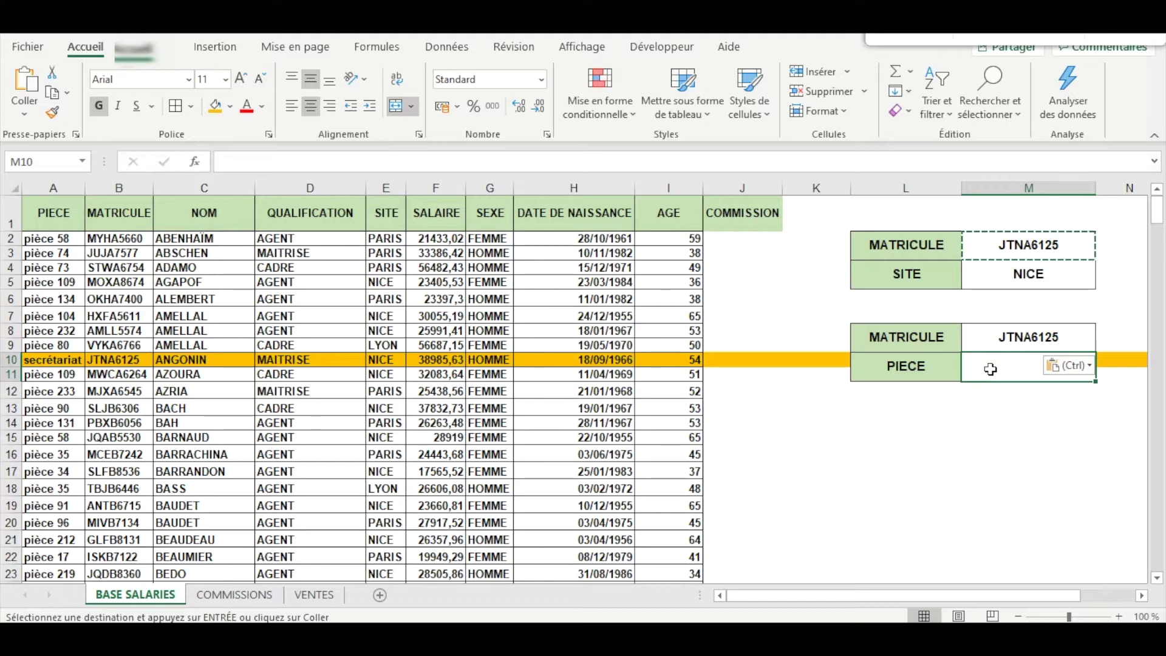
pyautogui.write('=rech')
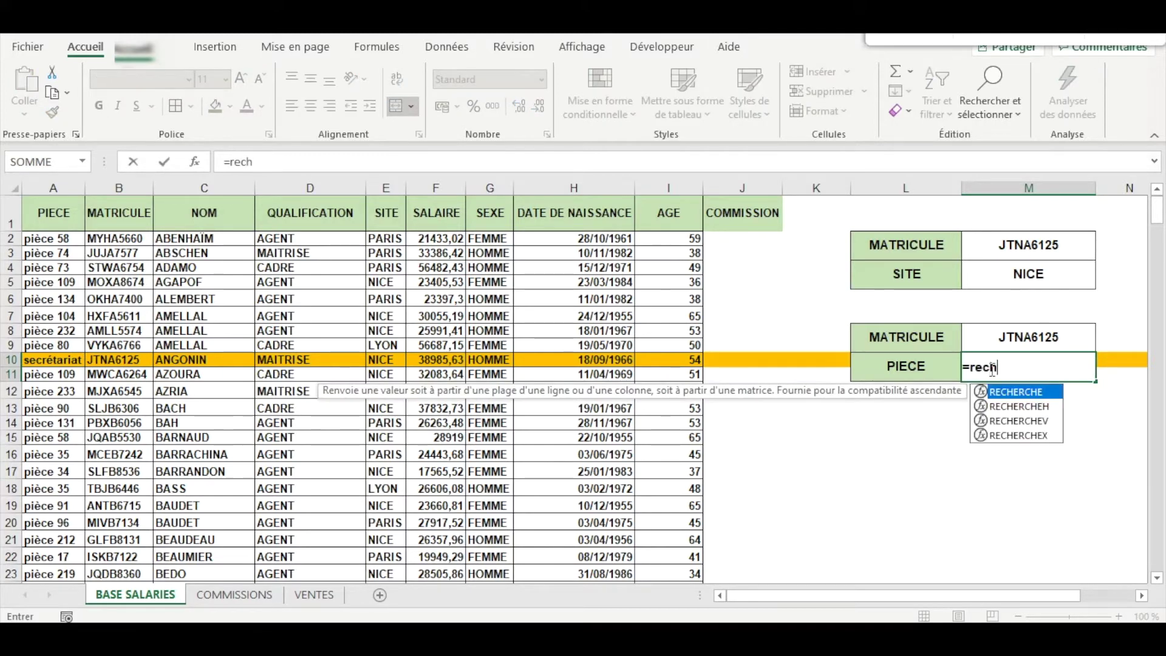
pyautogui.doubleClick(1026, 435)
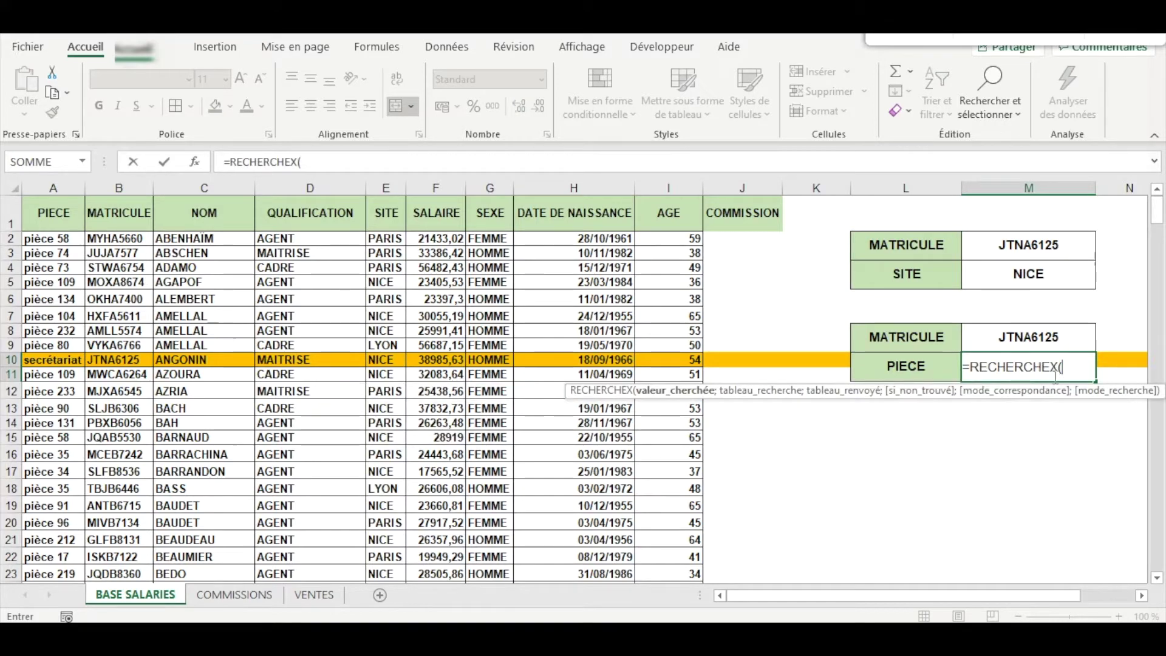
pyautogui.click(1022, 341)
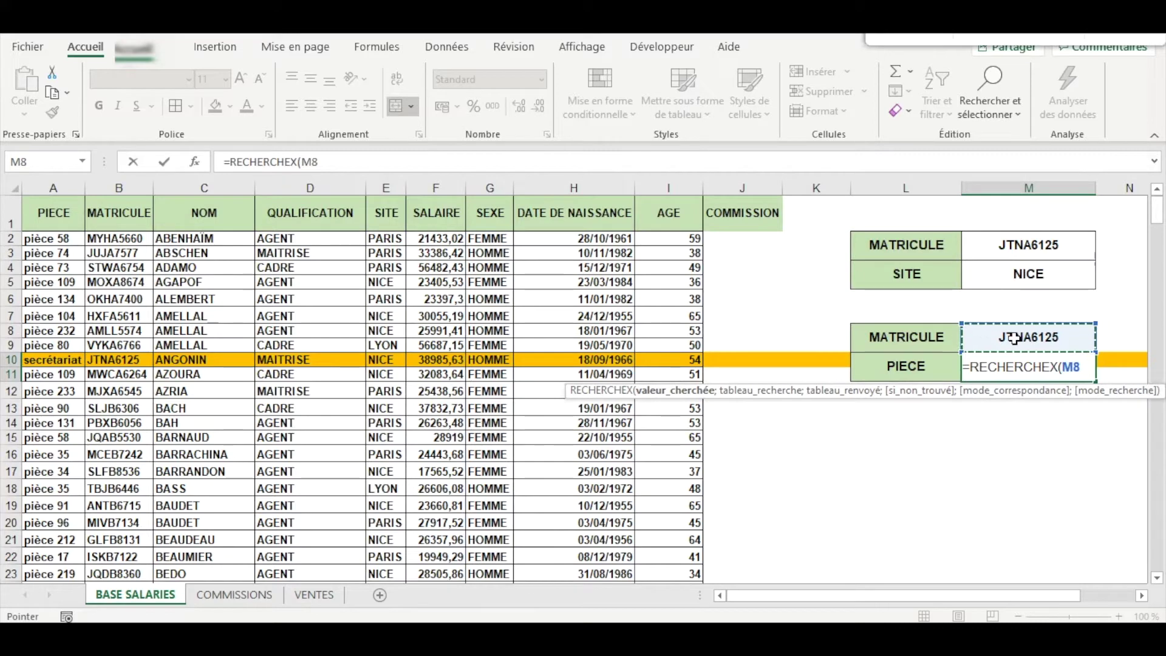
pyautogui.write(';')
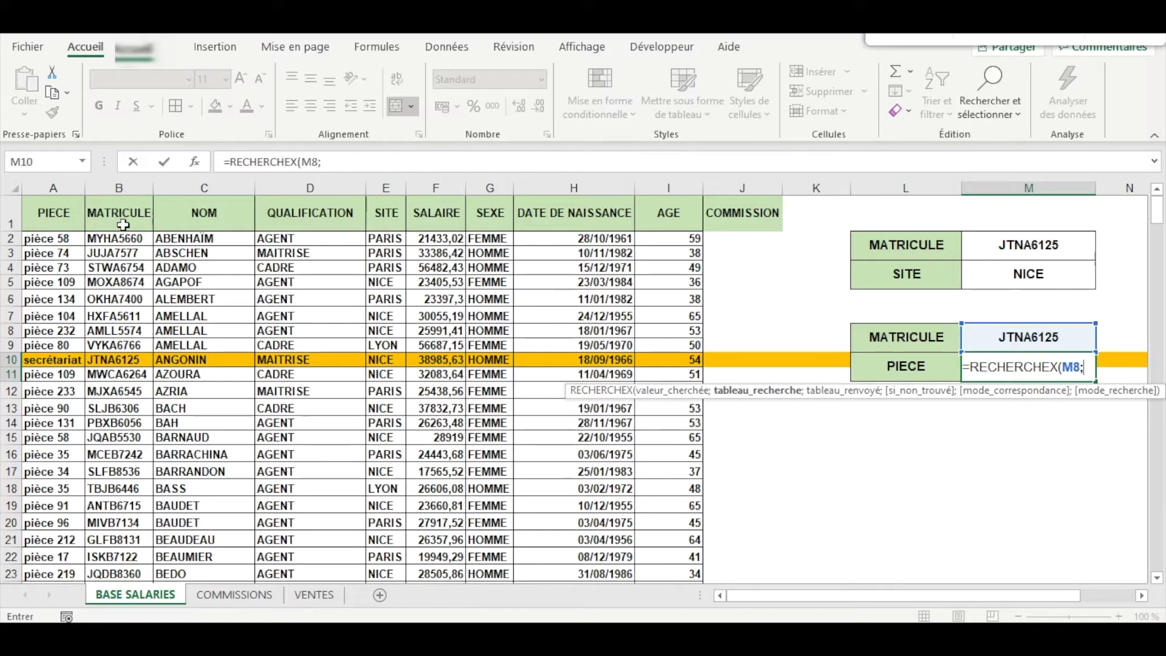
# Set the formula's lookup array to B2:B286 and its return array to the PIECE data A2:A286, completing the formula
pyautogui.moveTo(109, 238); pyautogui.dragTo(127, 530)
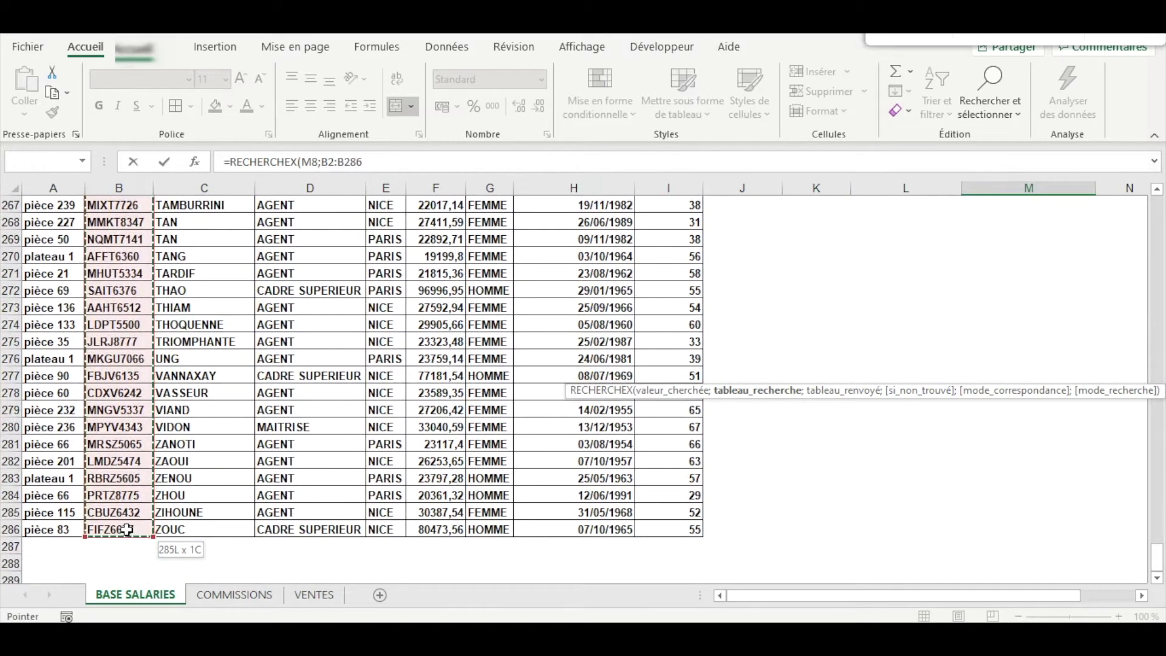
pyautogui.write(';')
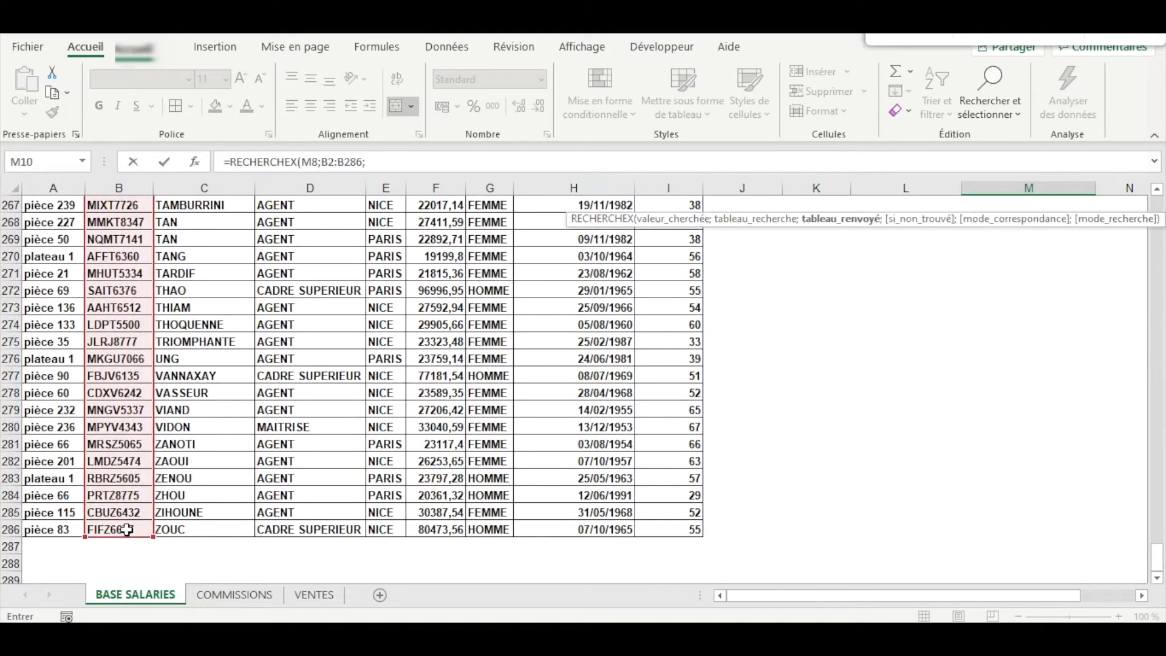
pyautogui.moveTo(1157, 560); pyautogui.dragTo(1143, 204)
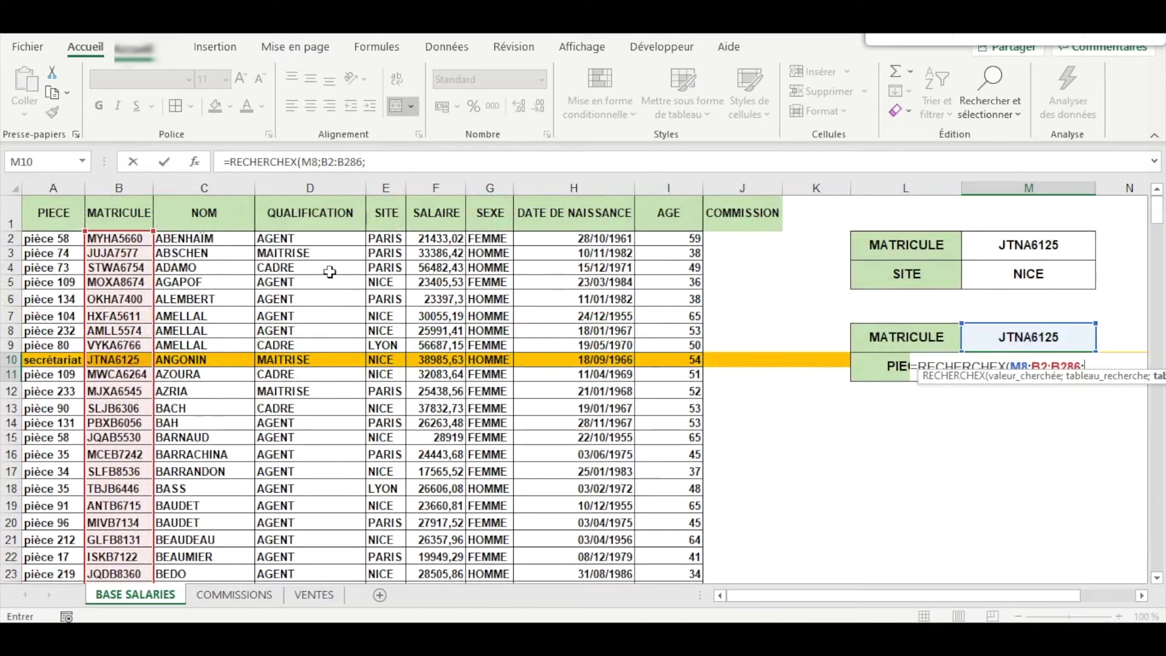
pyautogui.moveTo(42, 238); pyautogui.dragTo(68, 531)
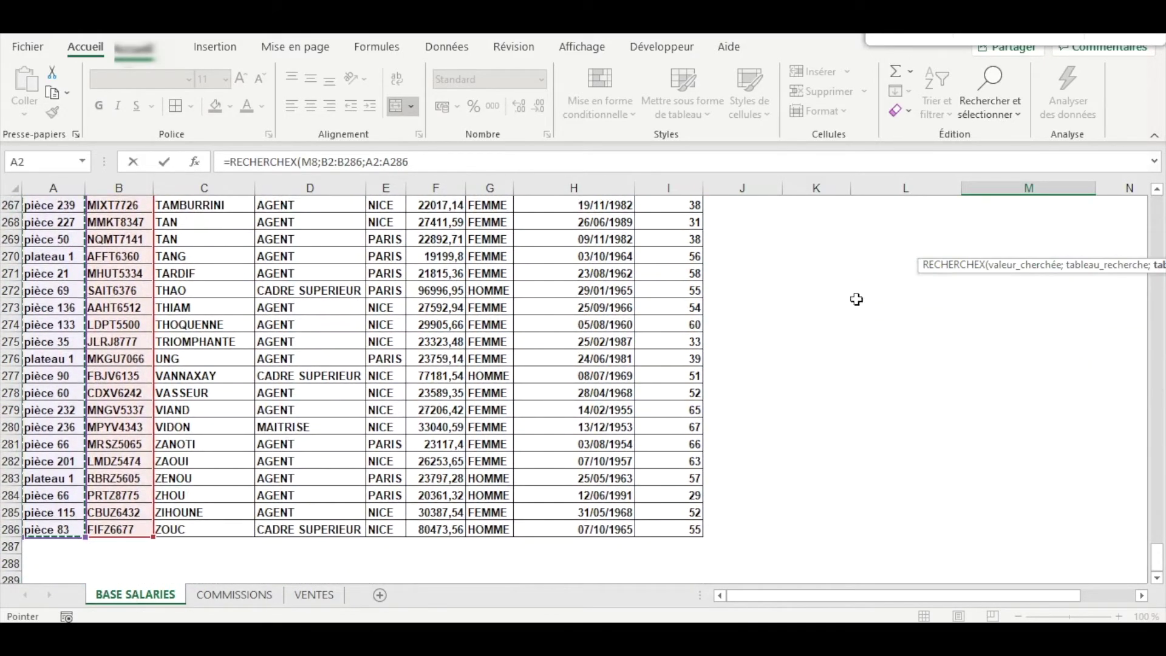
pyautogui.moveTo(1157, 555); pyautogui.dragTo(1159, 206)
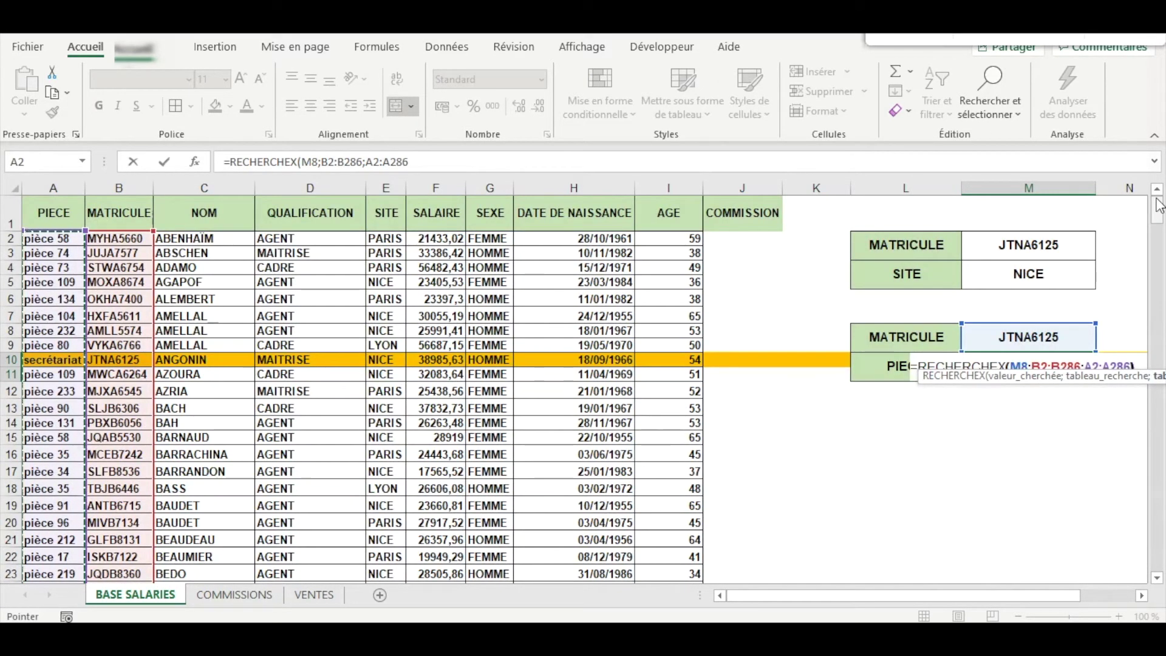
pyautogui.write(')')
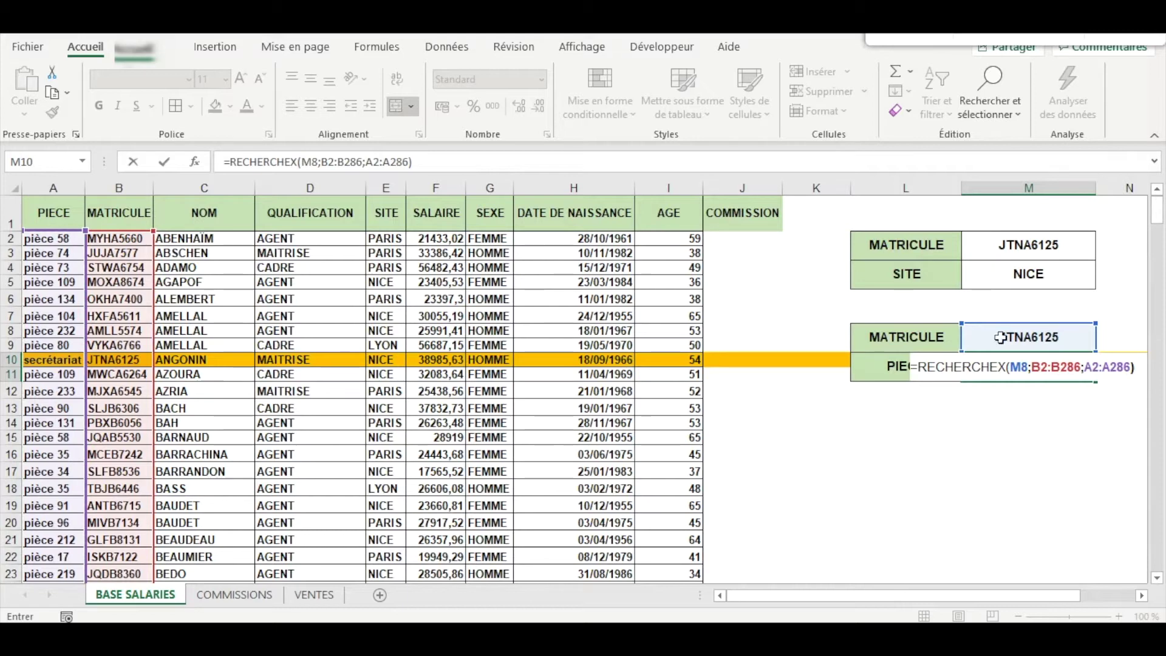
pyautogui.press('Return')
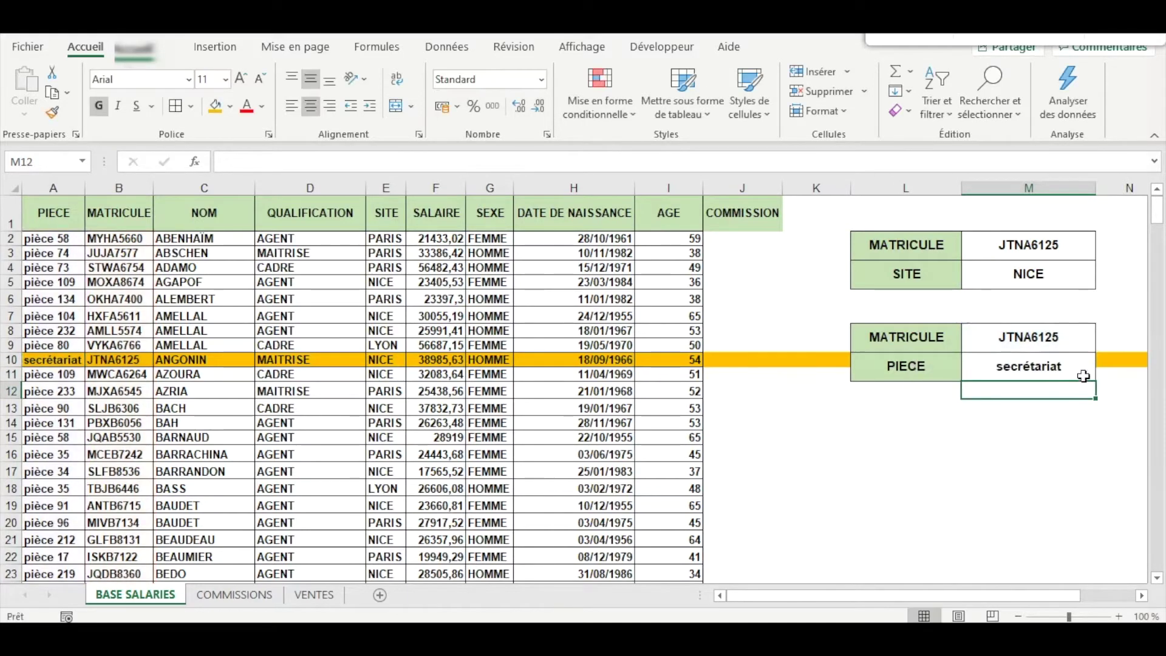
# Check the looked-up room and its formula in M10 against the PIECE value in row 10
pyautogui.click(991, 363)
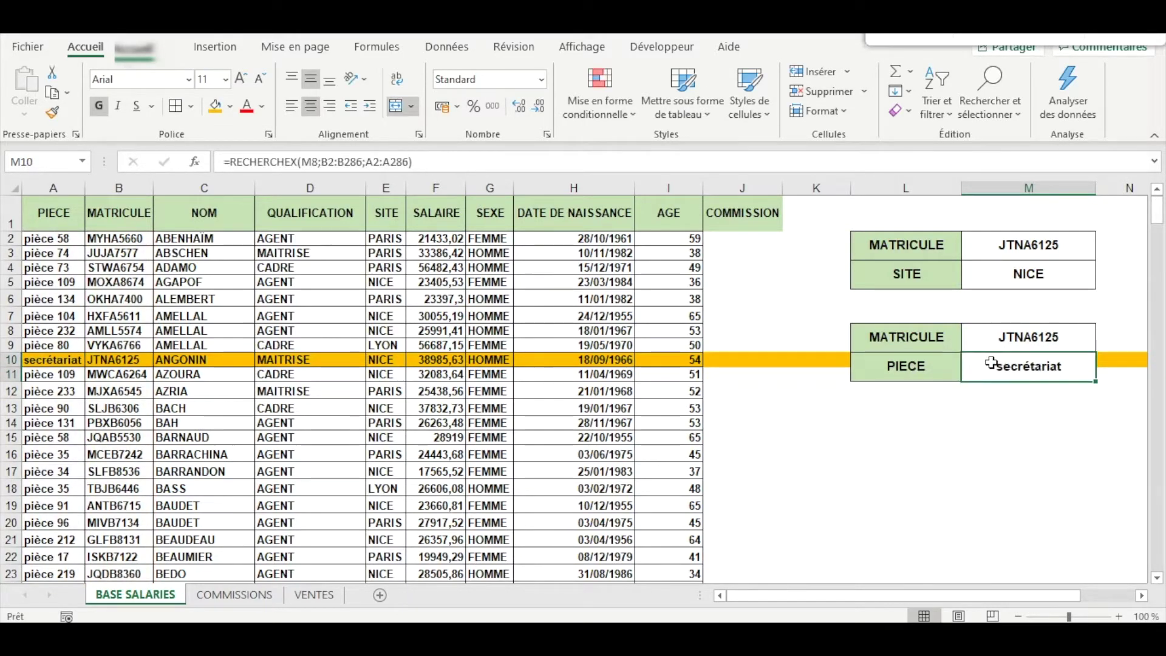
pyautogui.click(1013, 336)
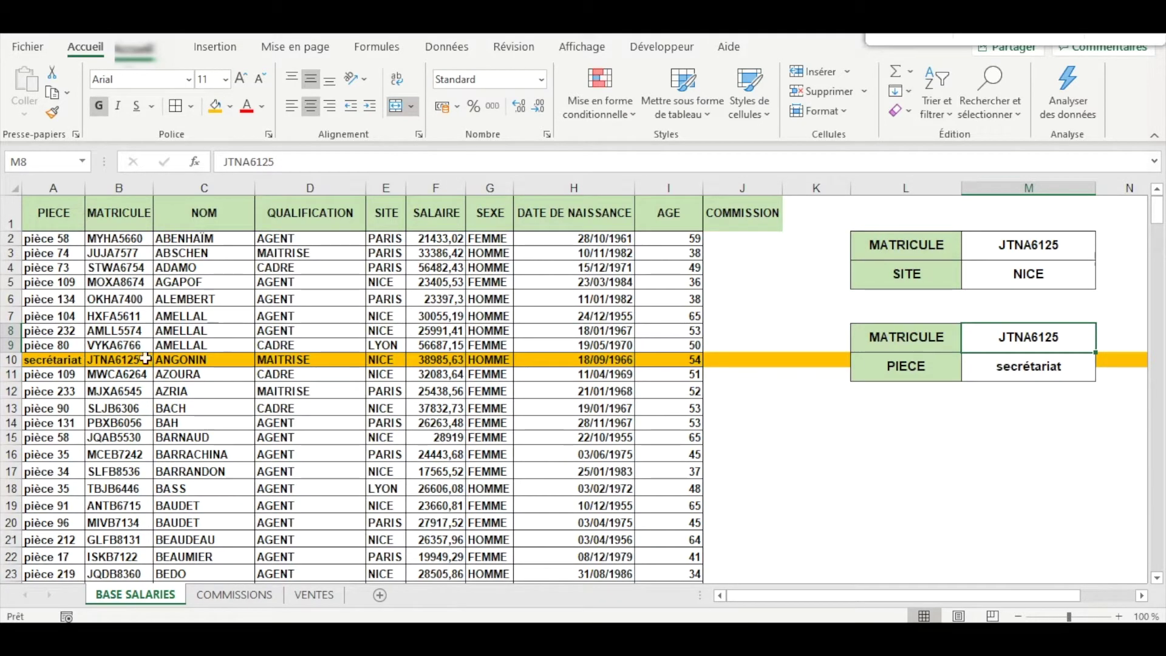
pyautogui.click(48, 359)
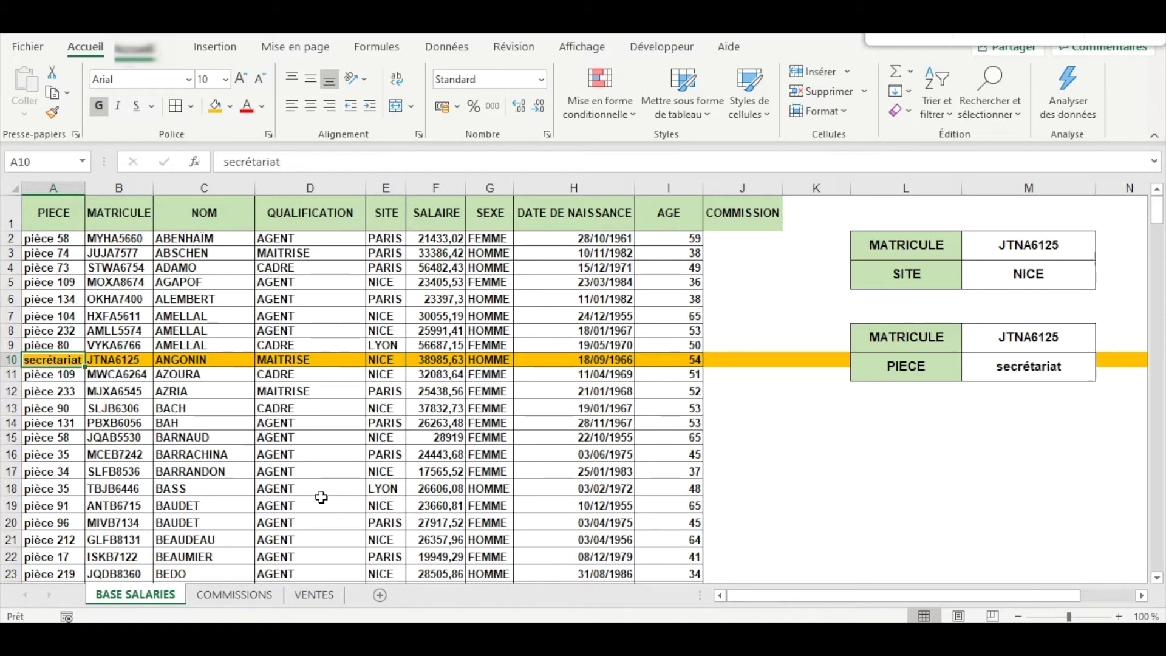
# Append a 1 to the employee number in M8 to make it invalid, and check the PIECE result in M10
pyautogui.doubleClick(1070, 339)
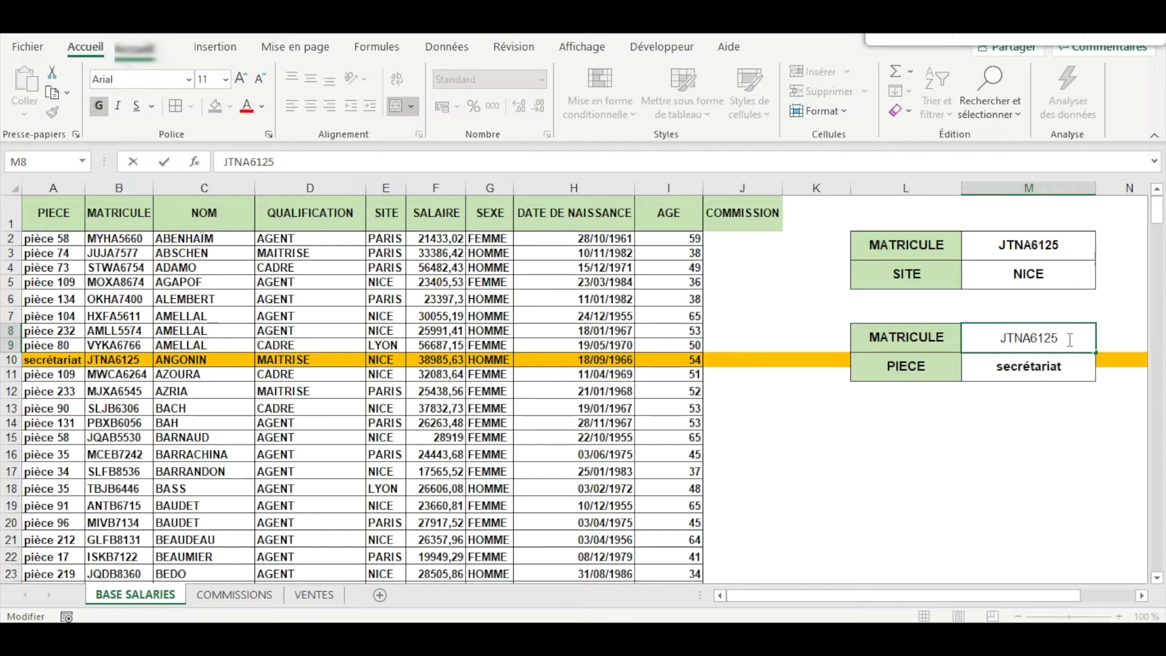
pyautogui.write('1')
pyautogui.press('Return')
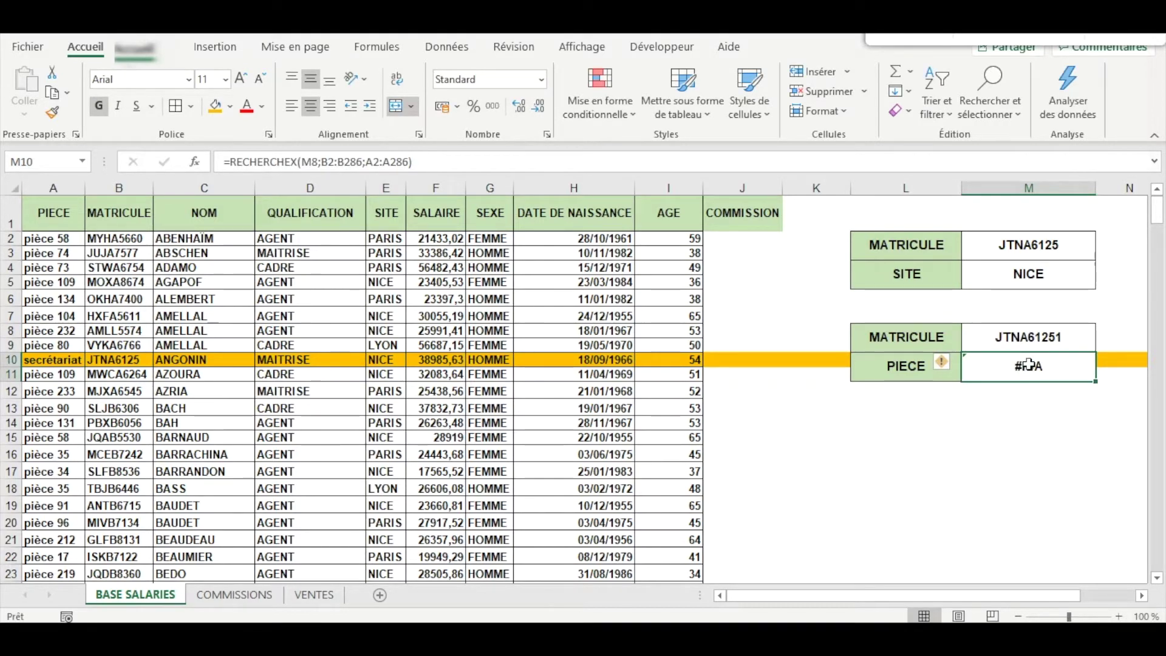
pyautogui.click(1057, 340)
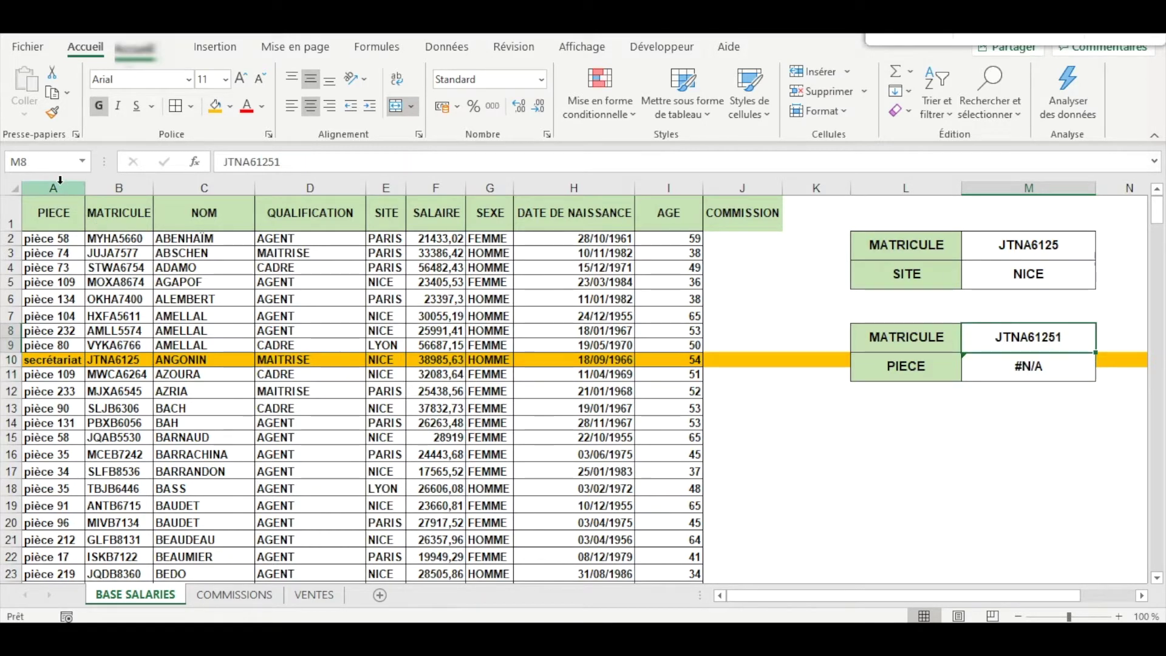
pyautogui.click(1034, 372)
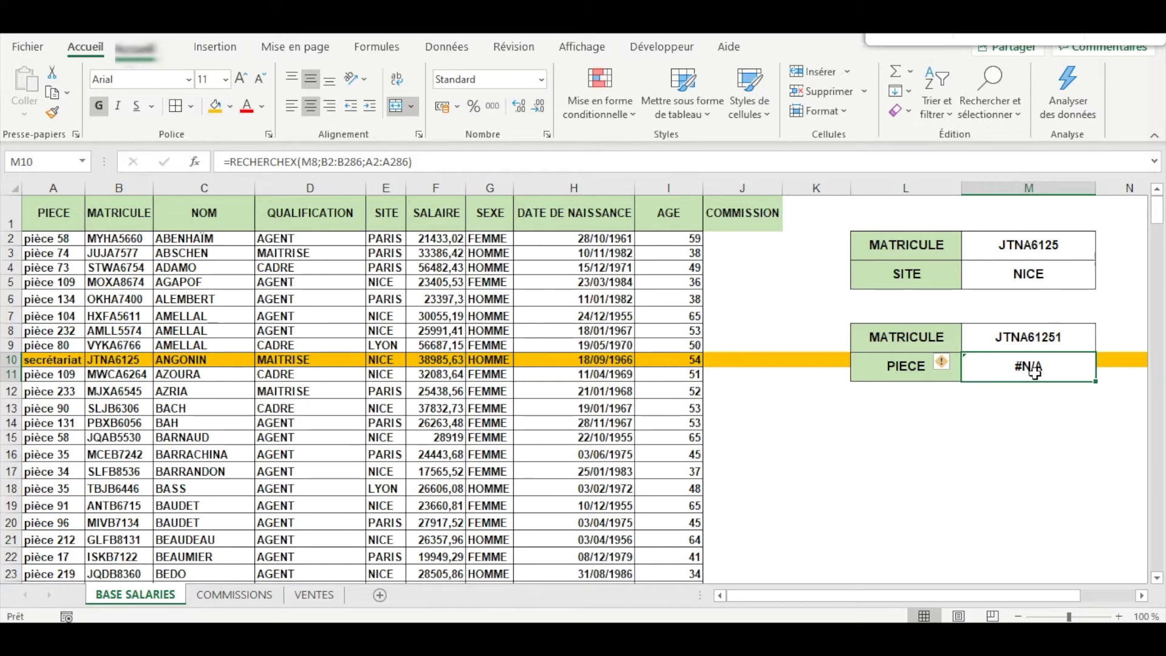
# Add "pas trouvé" as the si_non_trouvé argument of the RECHERCHEX formula in M10
pyautogui.doubleClick(1034, 371)
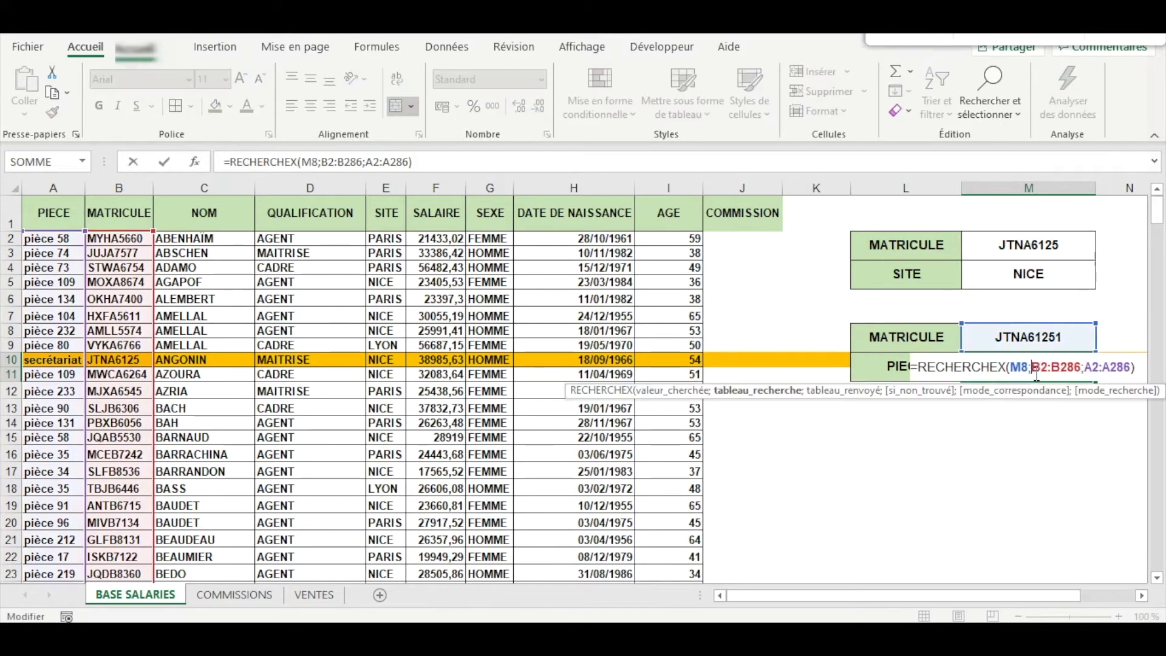
pyautogui.click(1129, 369)
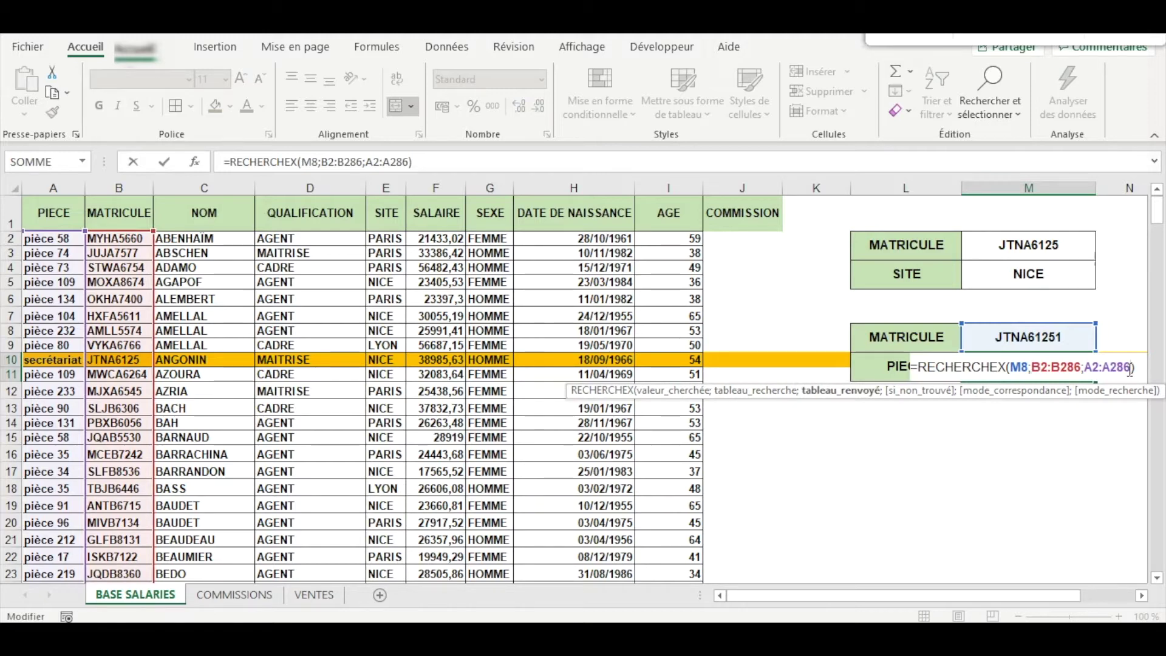
pyautogui.write(';')
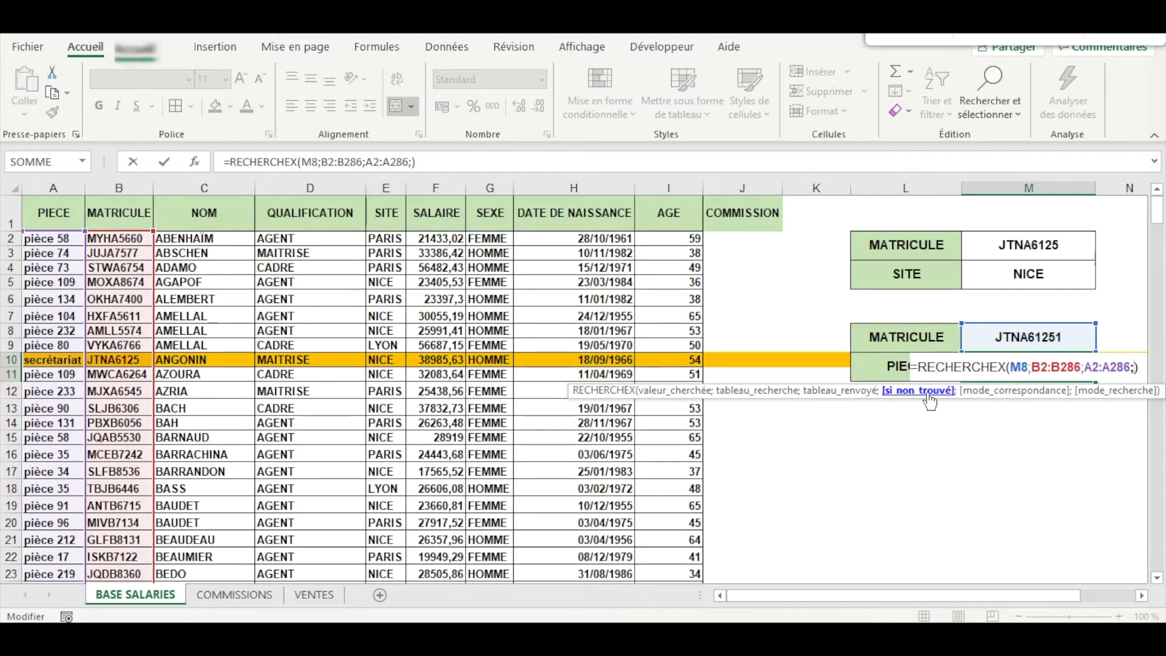
pyautogui.write('"')
pyautogui.write('0')
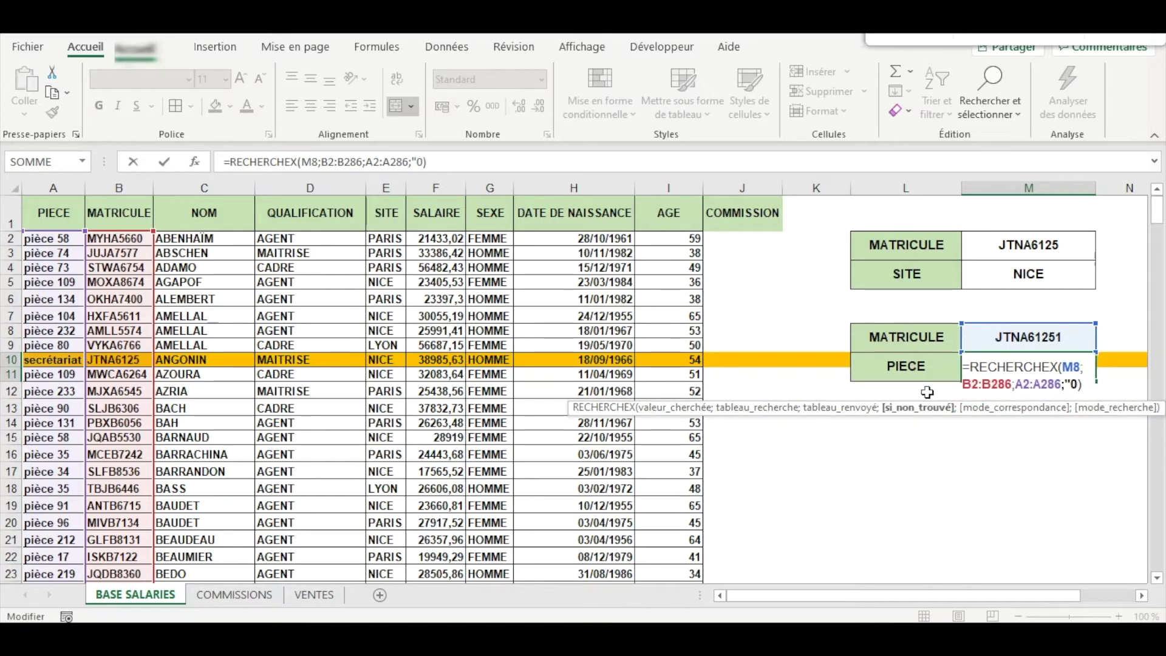
pyautogui.press('BackSpace')
pyautogui.write('pas trou')
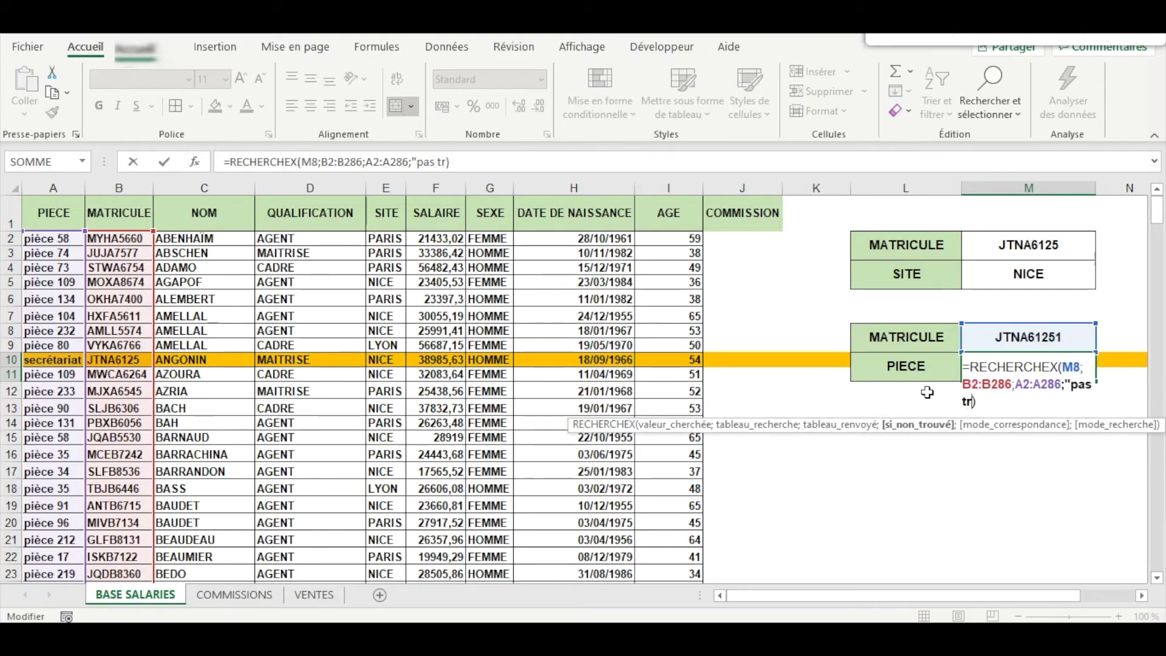
pyautogui.write('vé"')
pyautogui.press('Return')
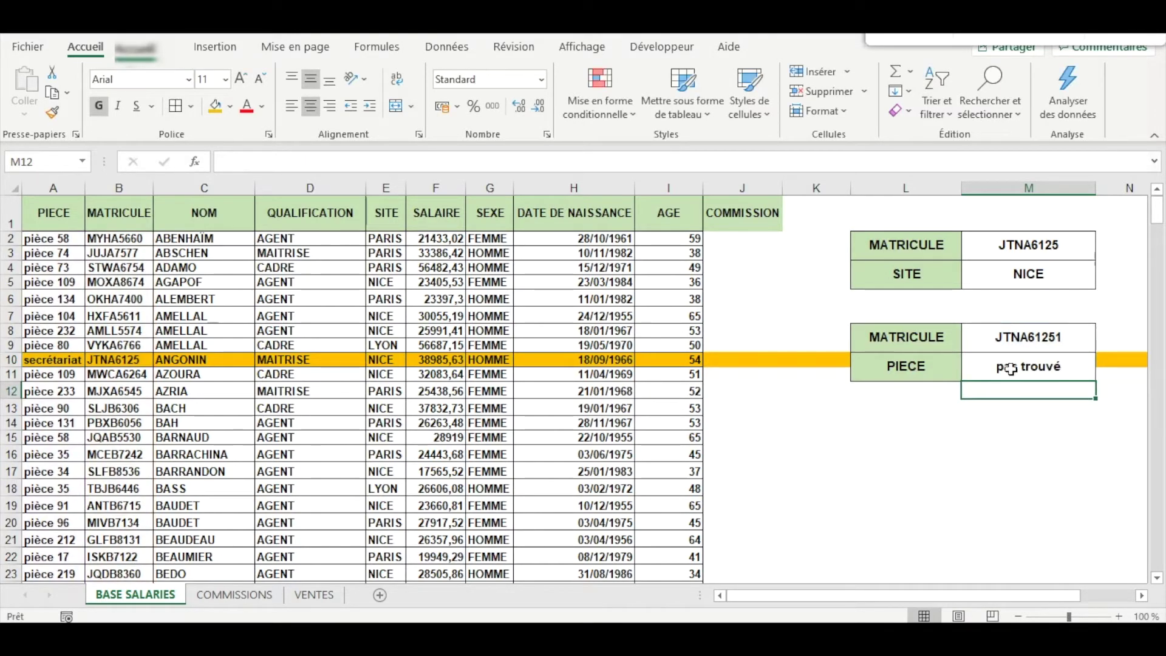
pyautogui.click(1050, 368)
pyautogui.click(1068, 422)
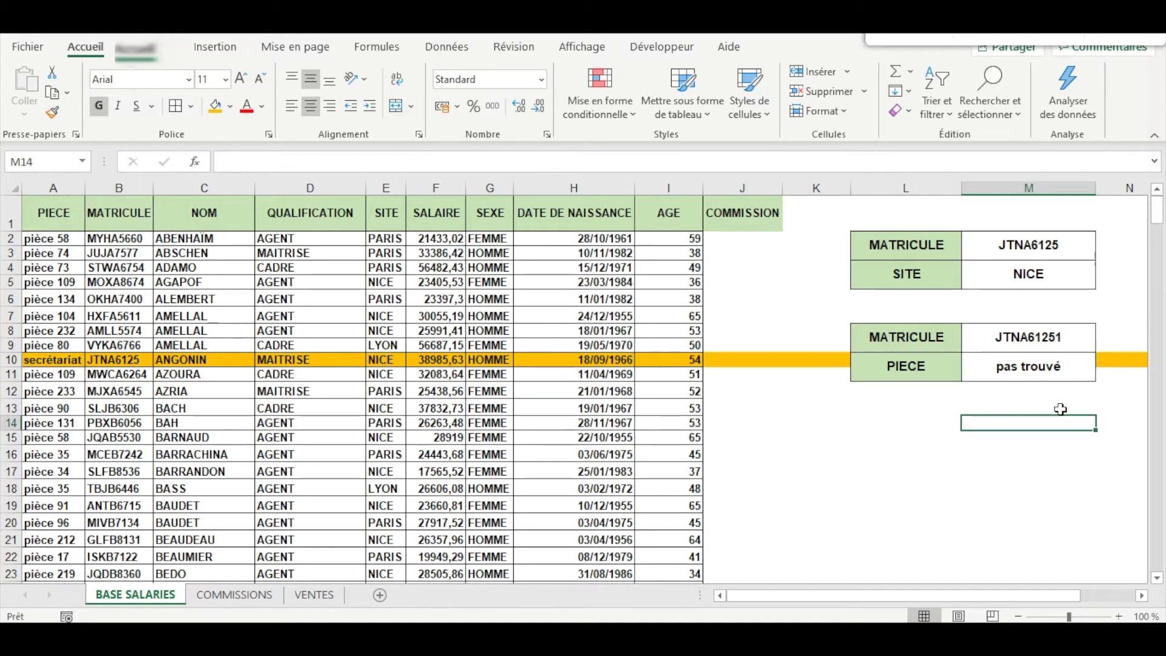
# Replace the "pas trouvé" argument in the M10 formula with 0 and check the result
pyautogui.click(1031, 367)
pyautogui.doubleClick(1031, 367)
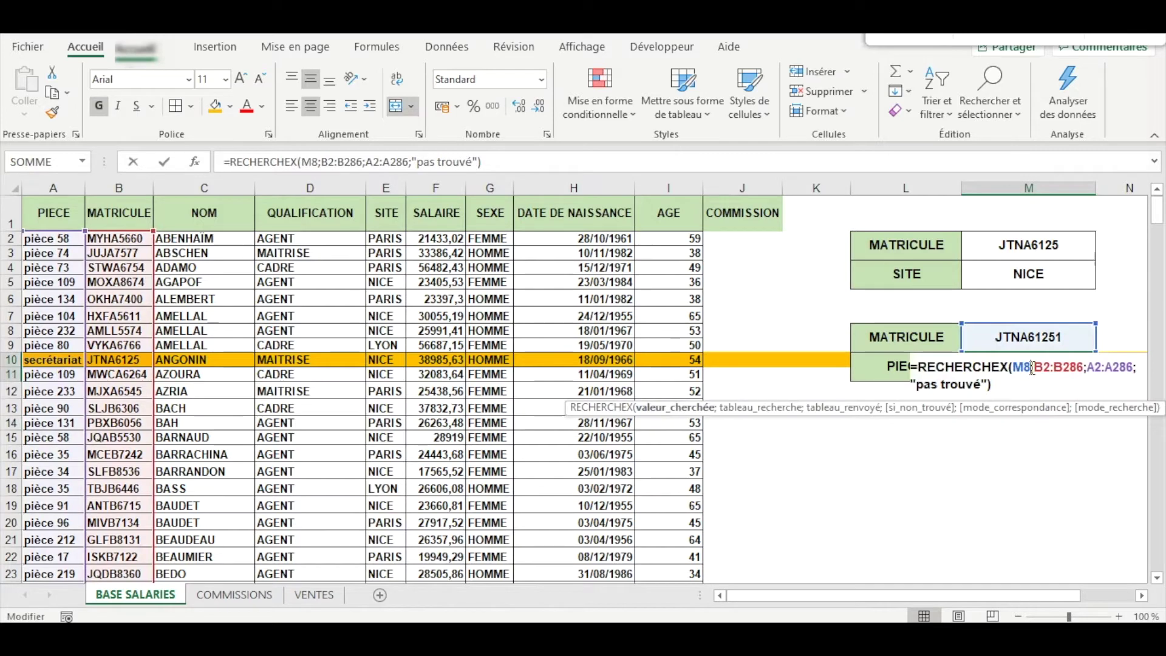
pyautogui.moveTo(985, 383); pyautogui.dragTo(913, 389)
pyautogui.write('0')
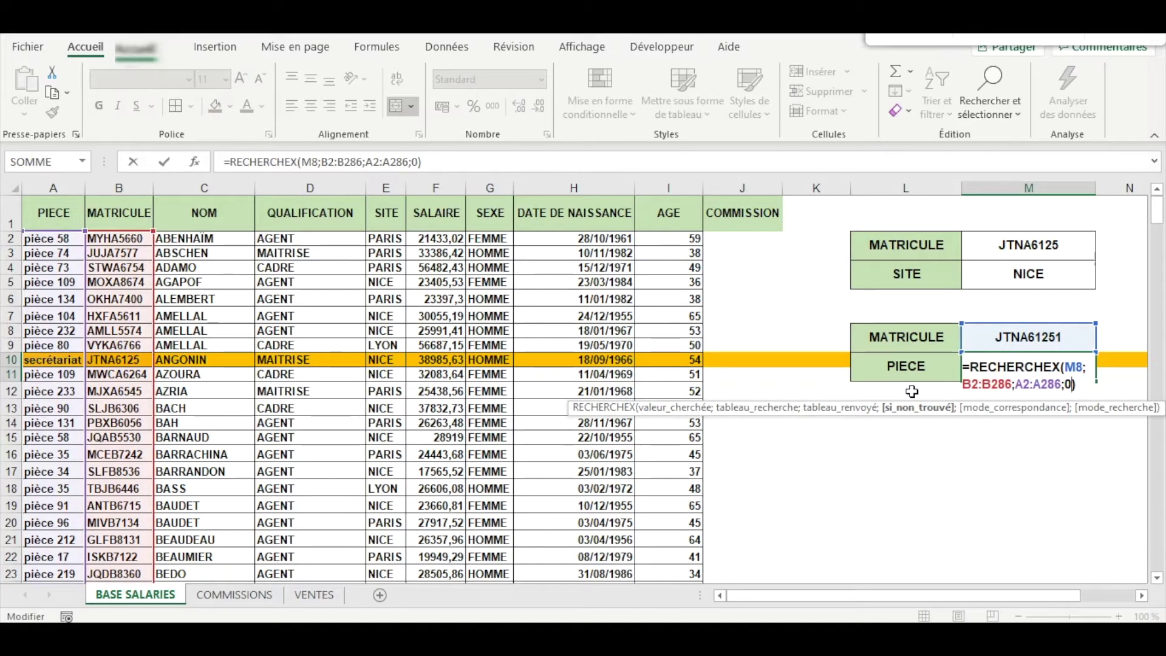
pyautogui.press('Return')
pyautogui.click(979, 362)
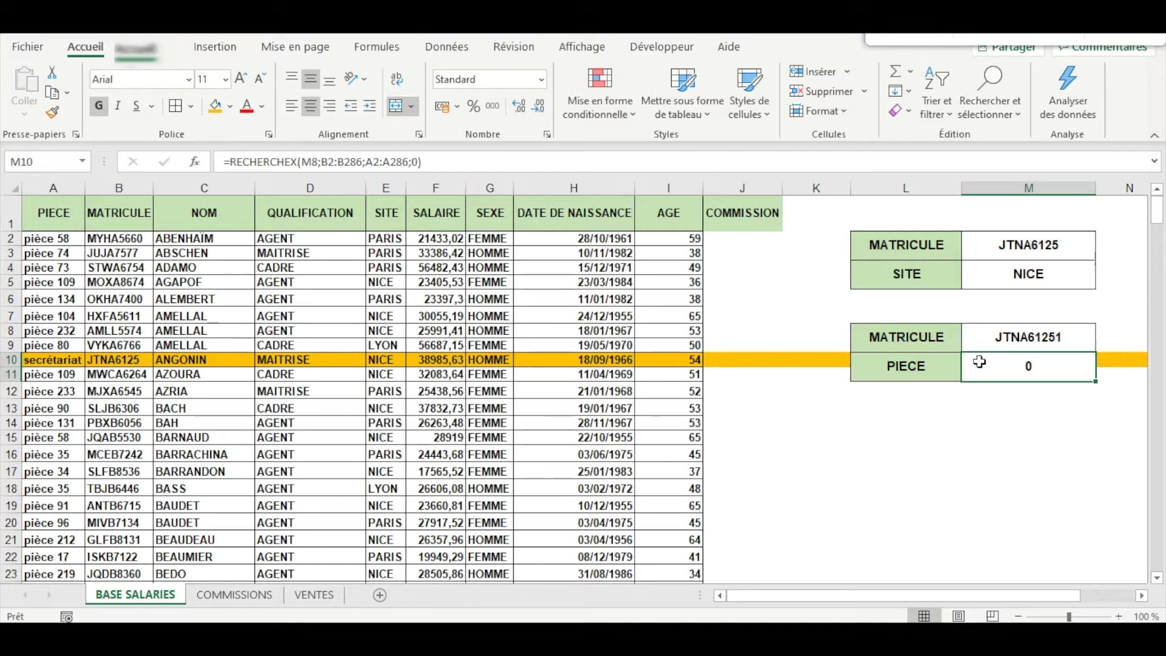
pyautogui.click(905, 472)
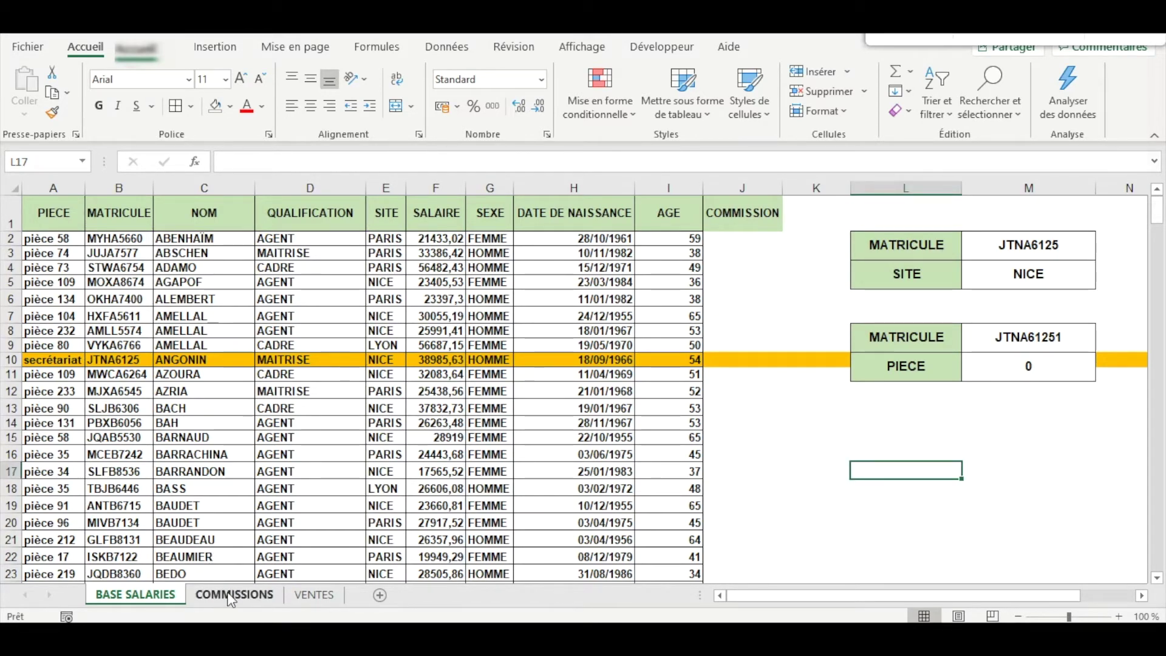
# Start a RECHERCHEX formula in J2 of the BASE SALARIES sheet with the MATRICULE in B2 as the lookup value
pyautogui.click(229, 594)
pyautogui.click(268, 362)
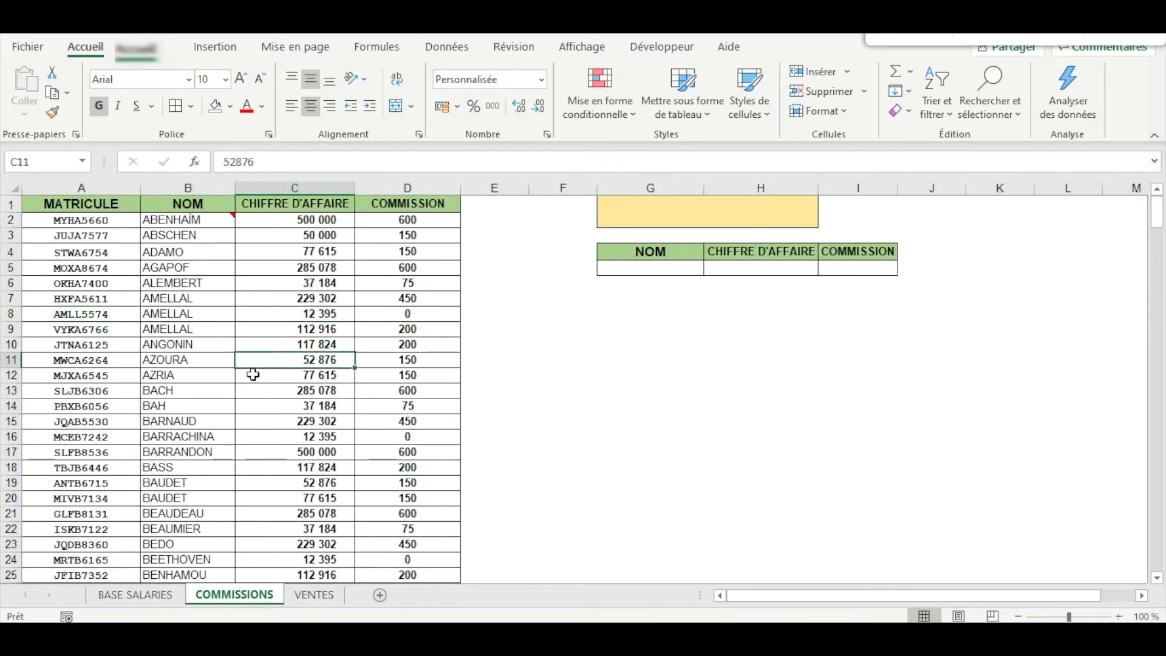
pyautogui.click(134, 598)
pyautogui.click(742, 238)
pyautogui.write('=')
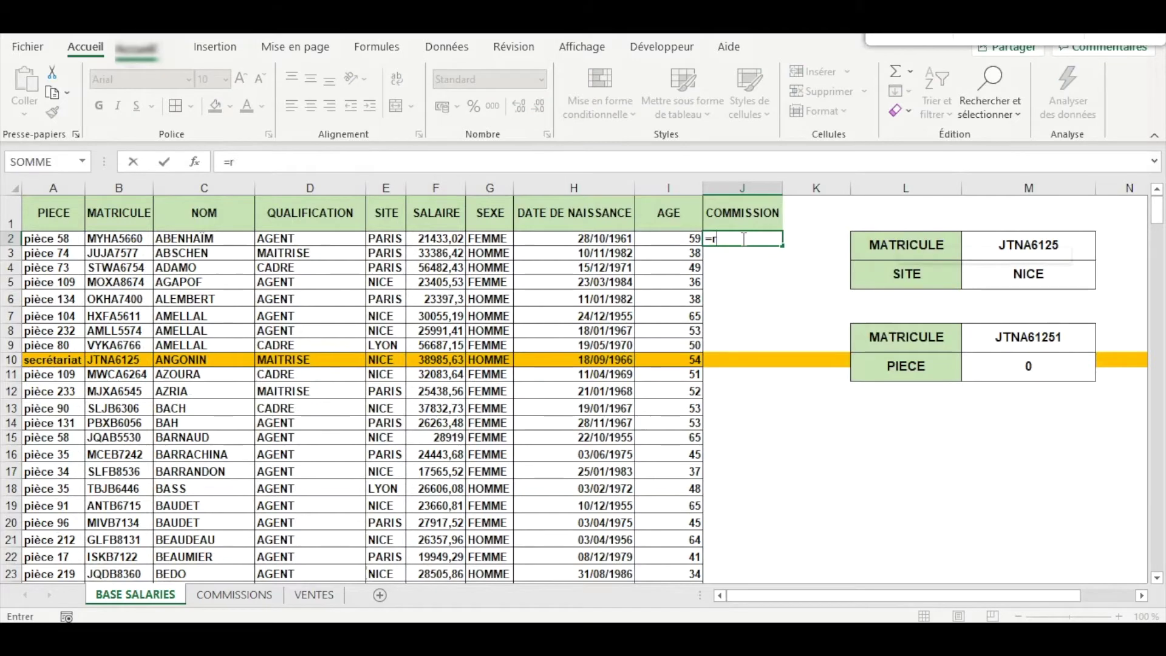
pyautogui.write('rech')
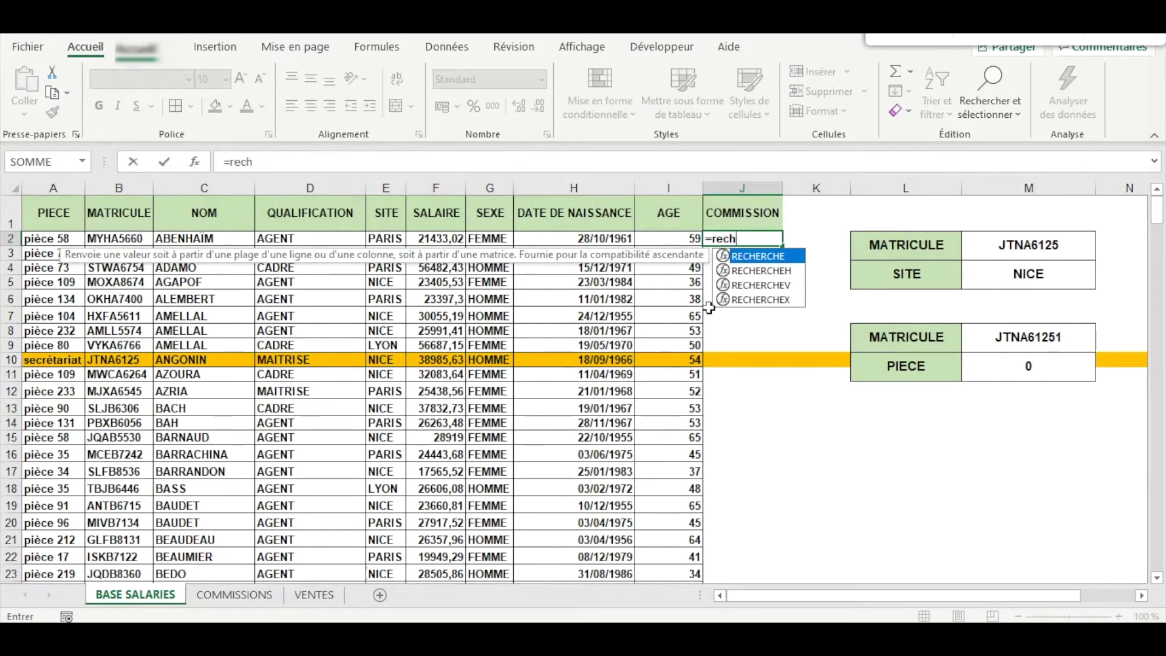
pyautogui.click(756, 284)
pyautogui.doubleClick(753, 299)
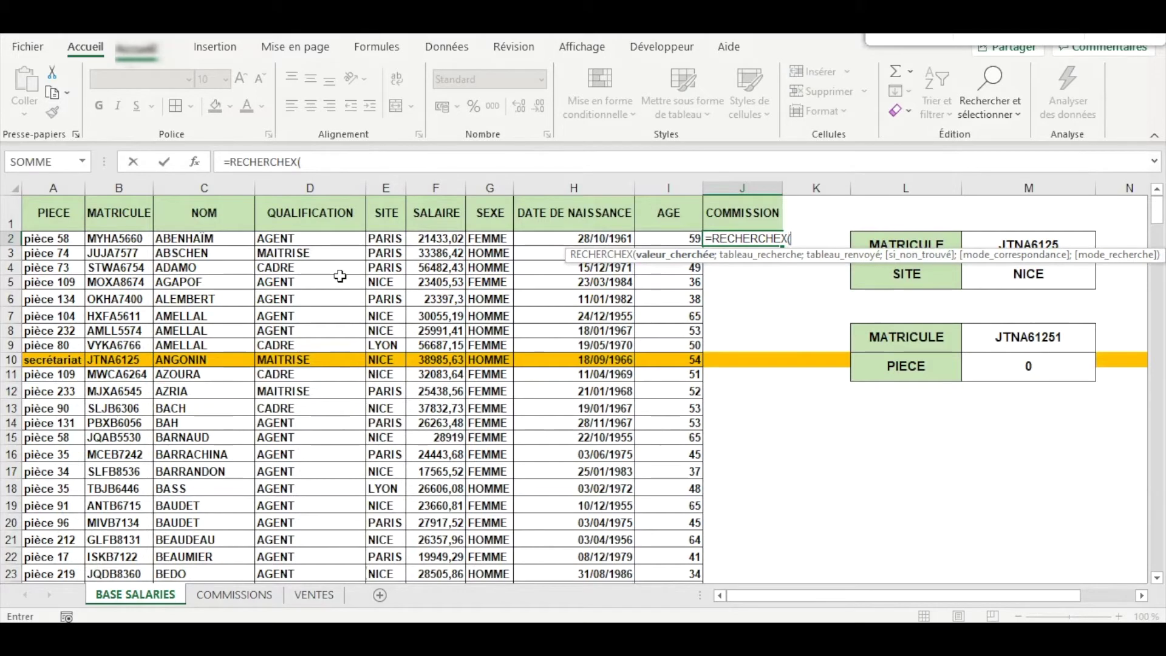
pyautogui.click(59, 243)
pyautogui.click(103, 244)
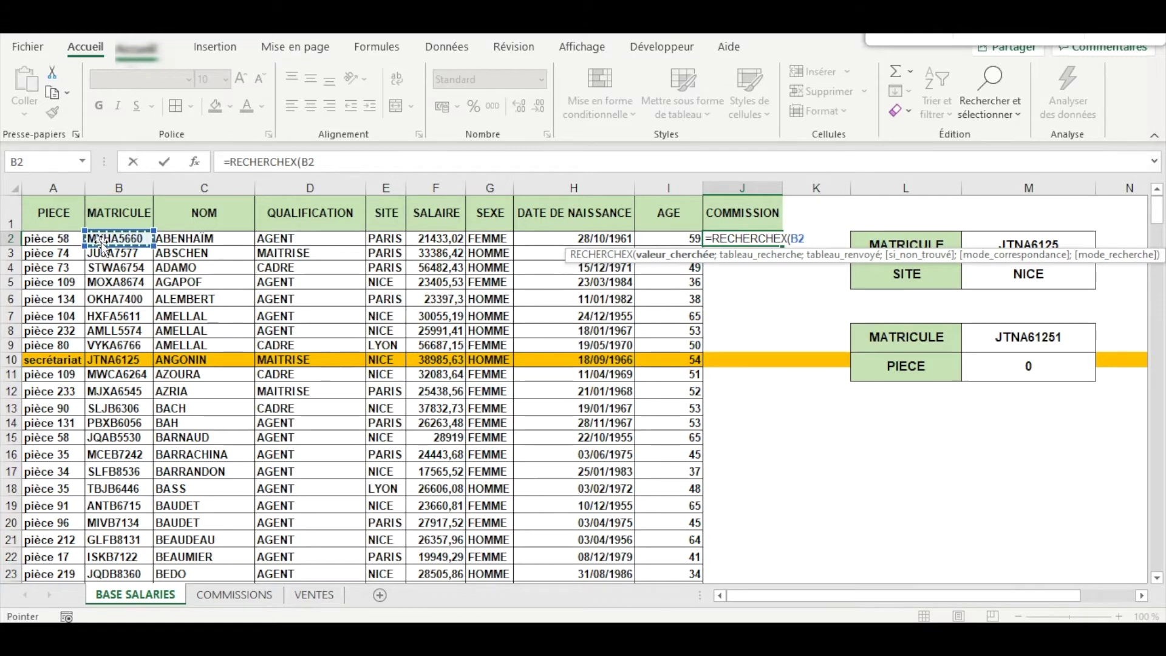
pyautogui.write(';')
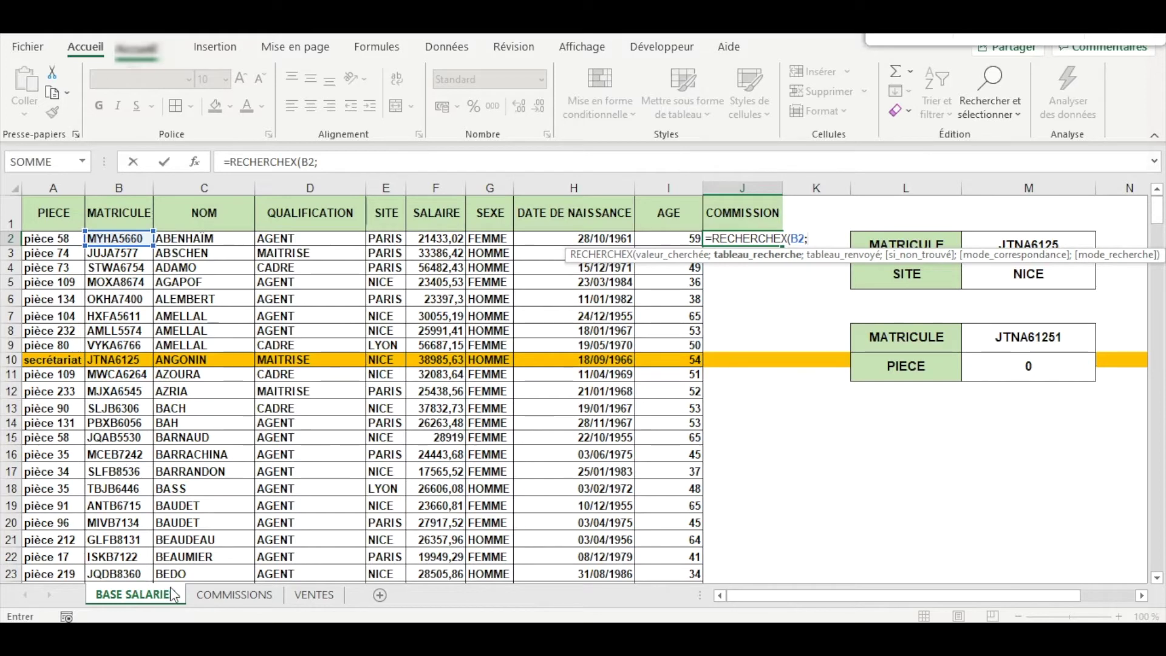
# Complete the J2 formula with COMMISSIONS!A2:A286 as the lookup array and COMMISSIONS!D2:D286 as the return array
pyautogui.click(244, 594)
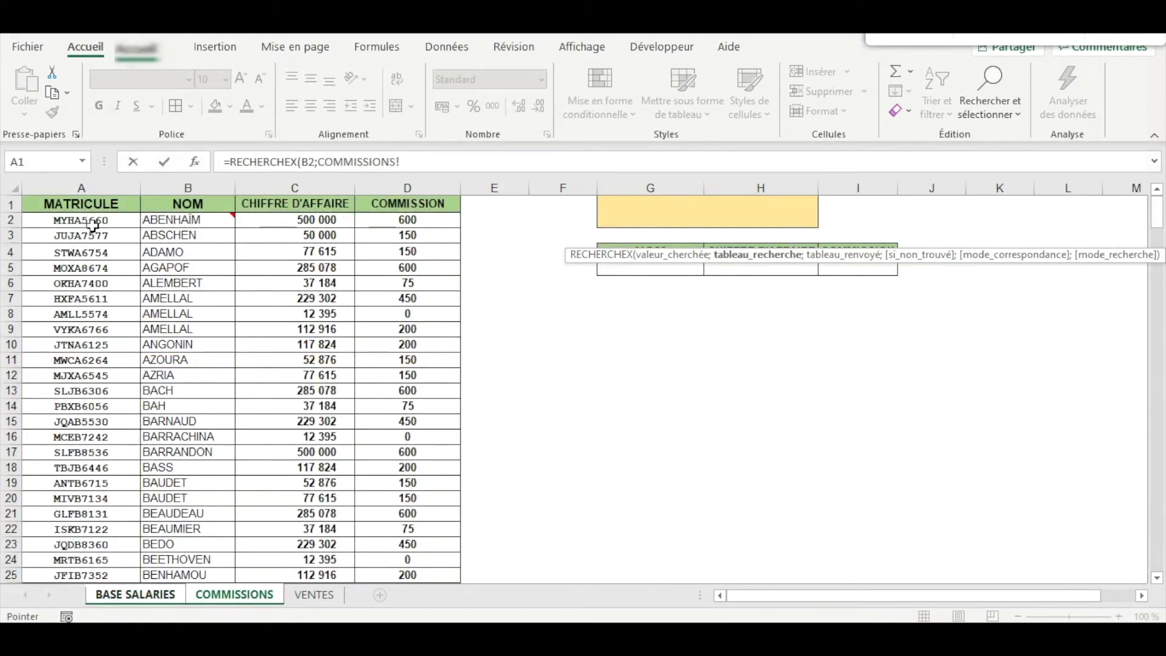
pyautogui.moveTo(94, 222); pyautogui.dragTo(109, 527)
pyautogui.write(';')
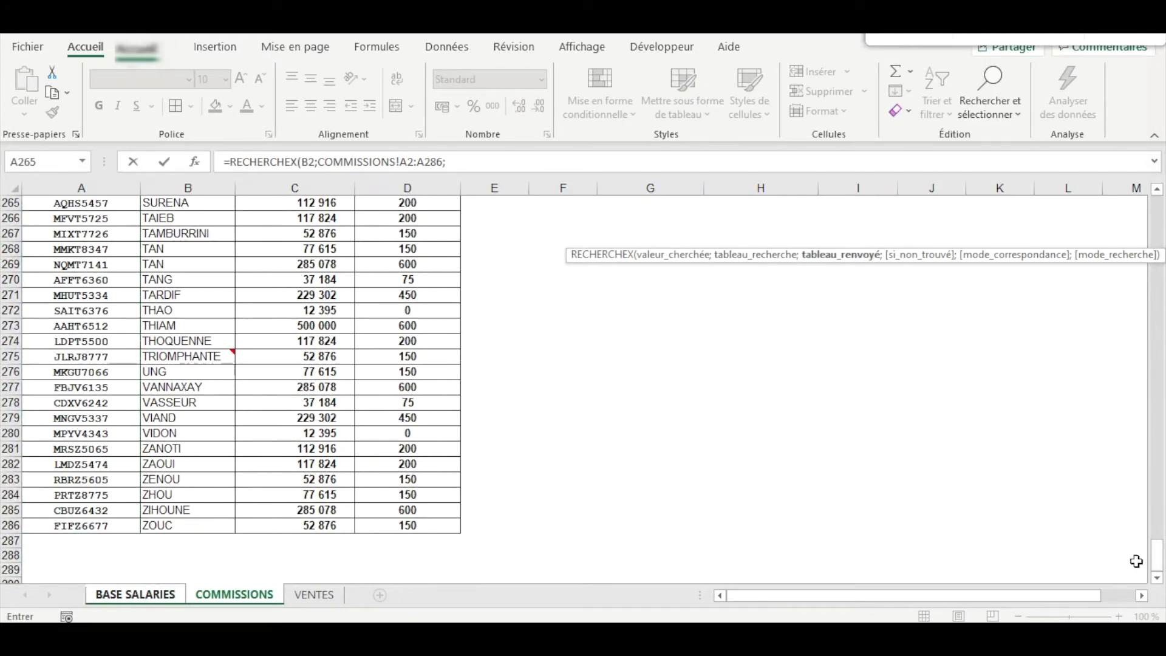
pyautogui.moveTo(1156, 556); pyautogui.dragTo(1161, 204)
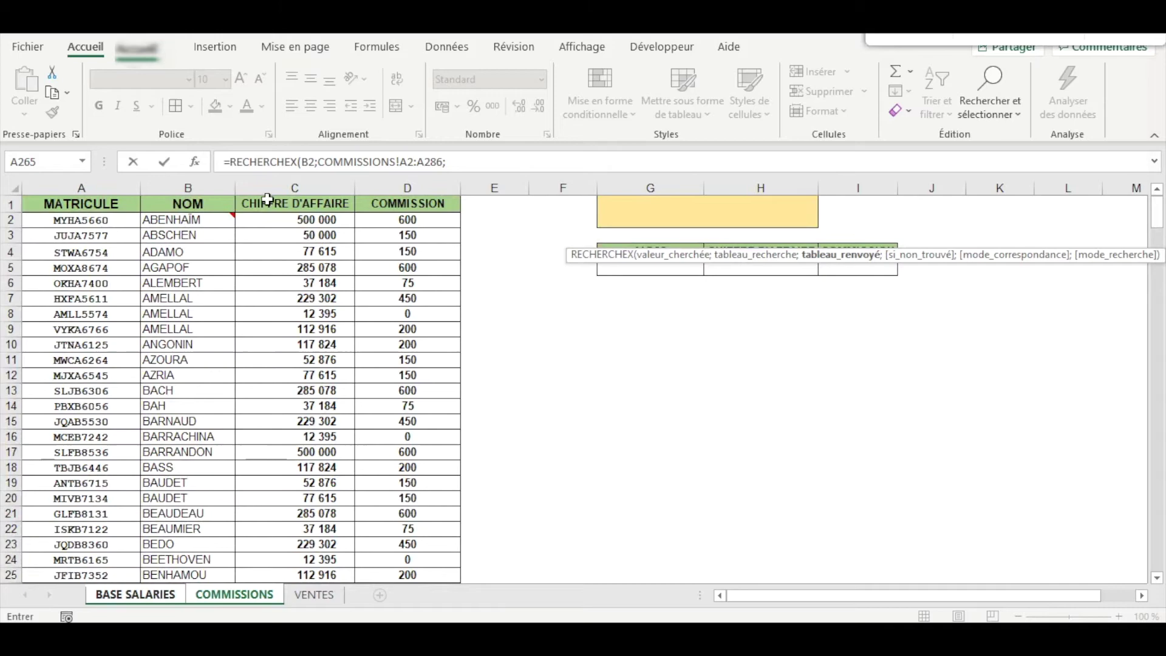
pyautogui.moveTo(377, 221); pyautogui.dragTo(435, 529)
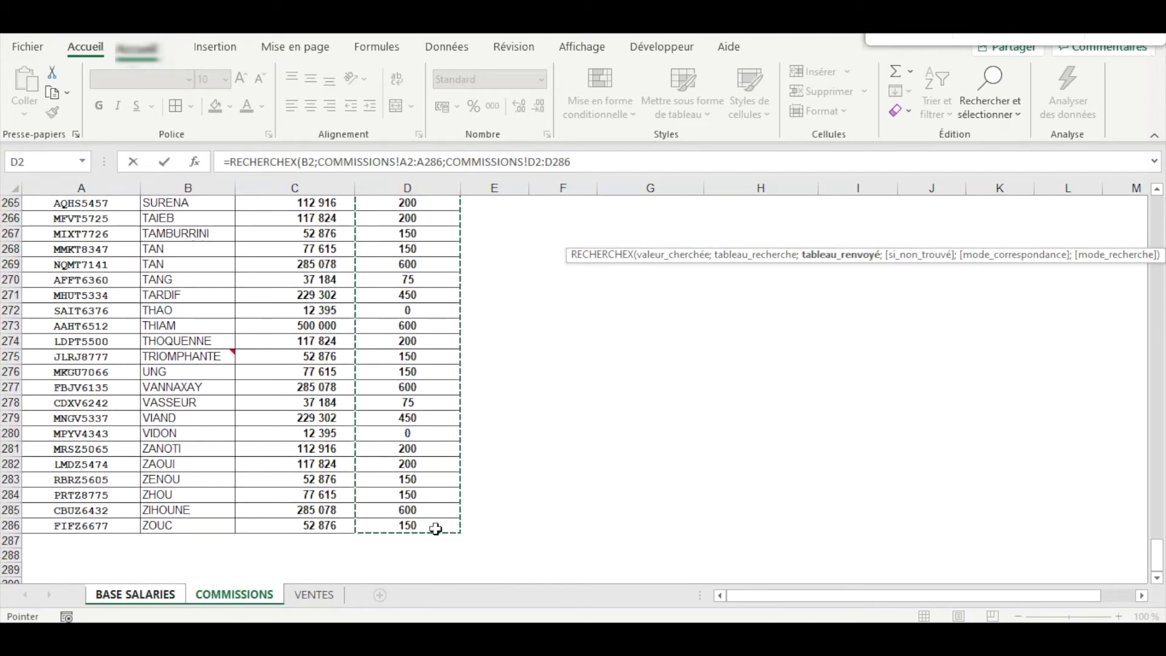
pyautogui.write(')')
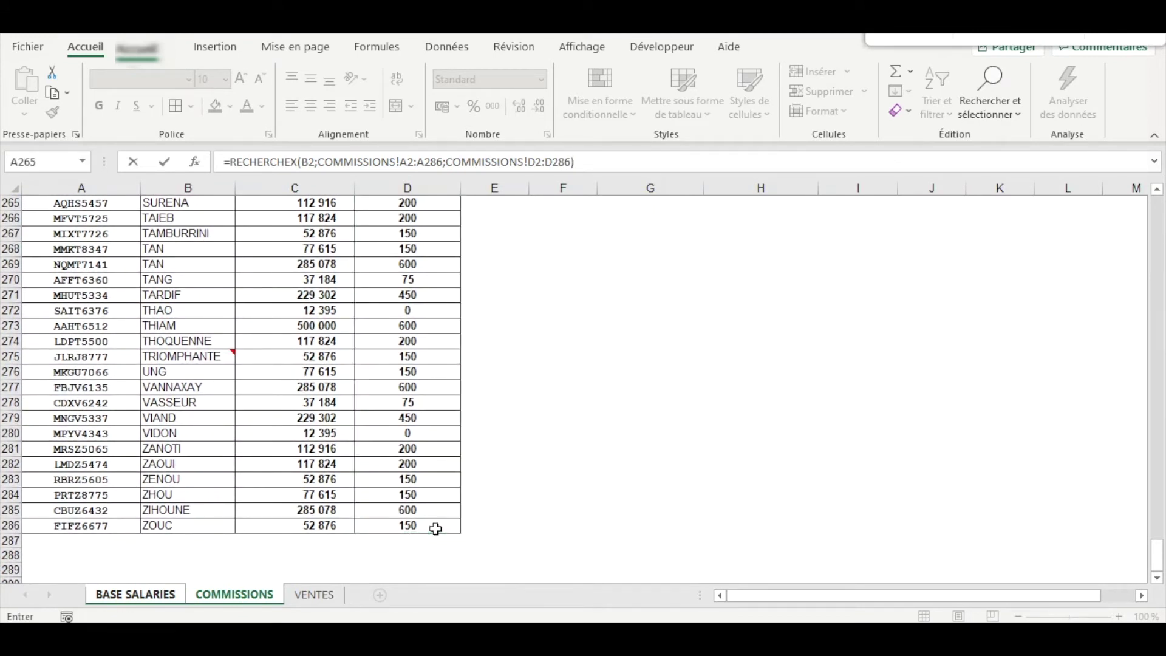
pyautogui.moveTo(1159, 551); pyautogui.dragTo(1165, 164)
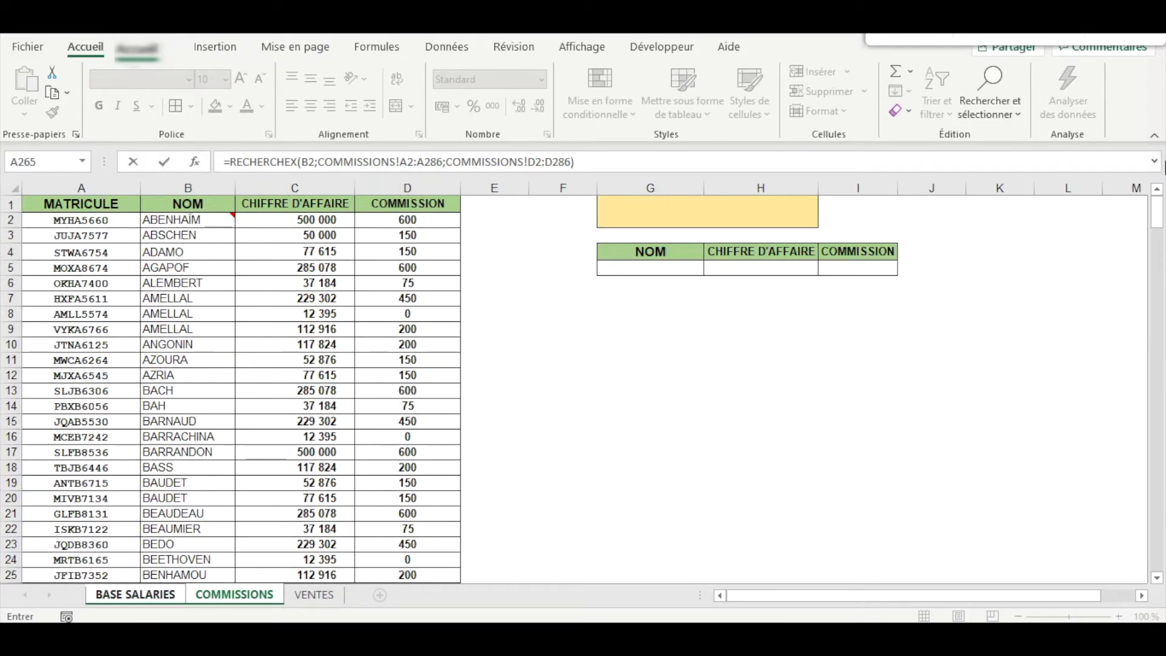
pyautogui.press('Return')
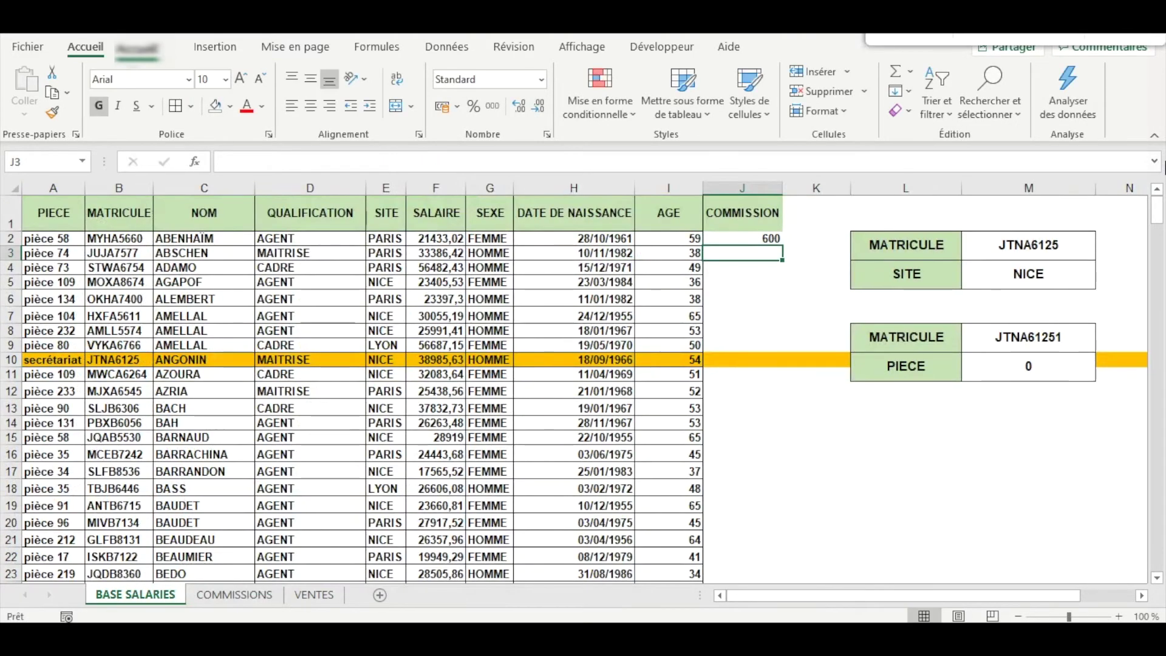
# Fill the RECHERCHEX formula from J2 down the whole COMMISSION column
pyautogui.click(743, 231)
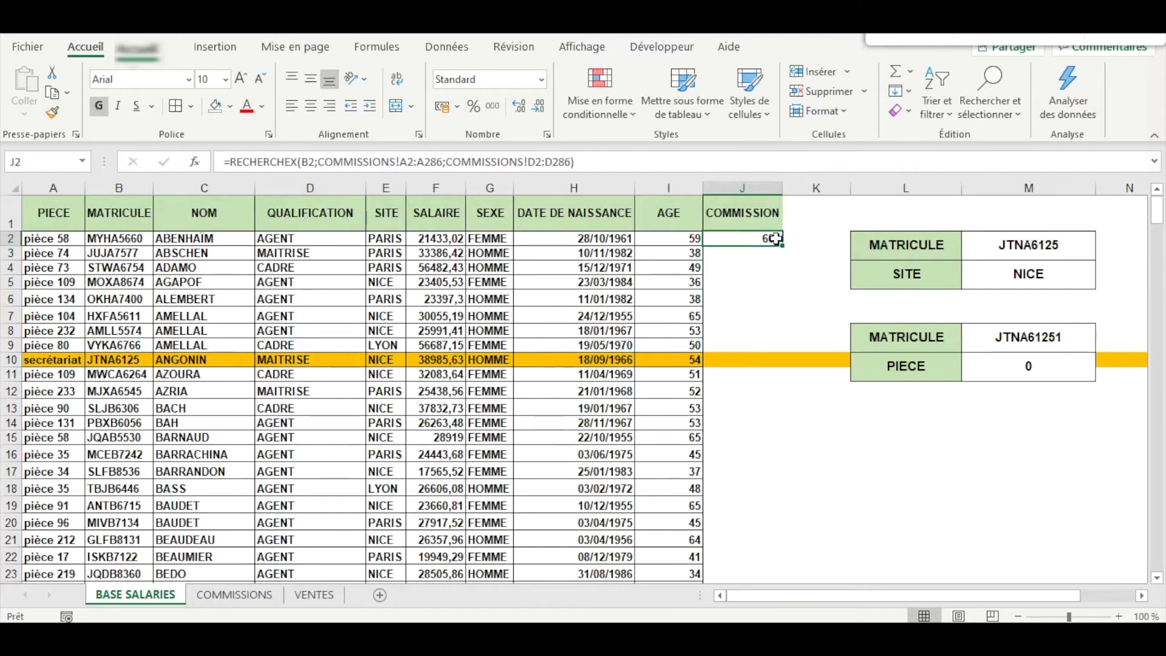
pyautogui.doubleClick(783, 244)
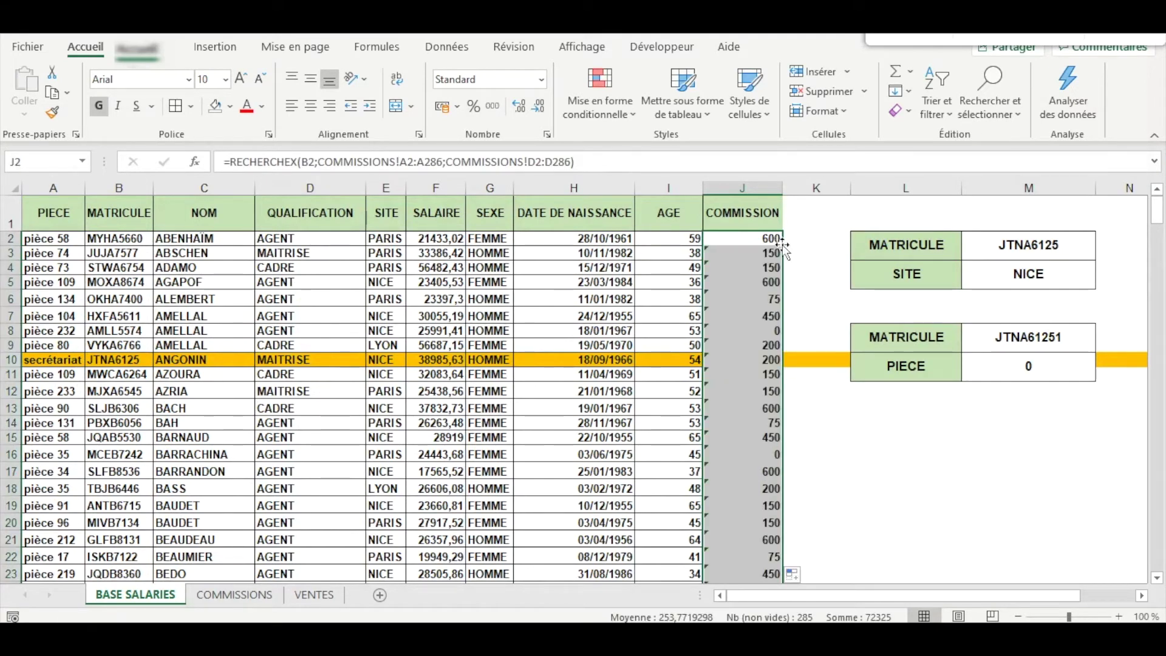
pyautogui.click(824, 438)
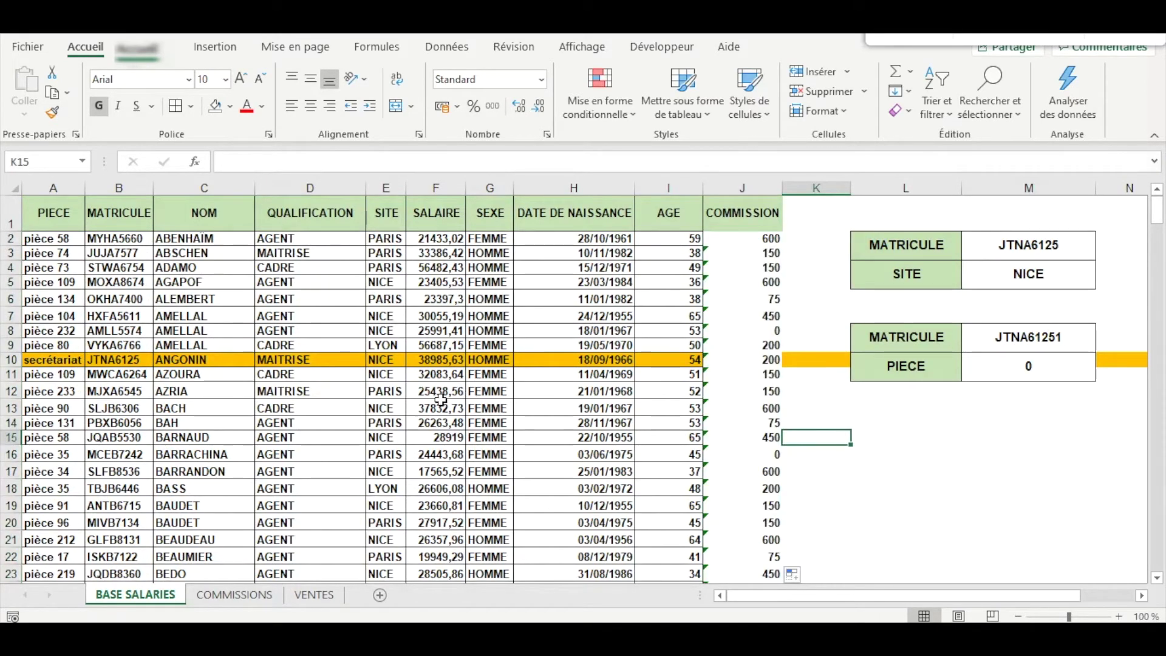
# Compare the commission and formula in row 10 of BASE SALARIES with the same employee's row on the COMMISSIONS sheet
pyautogui.click(11, 359)
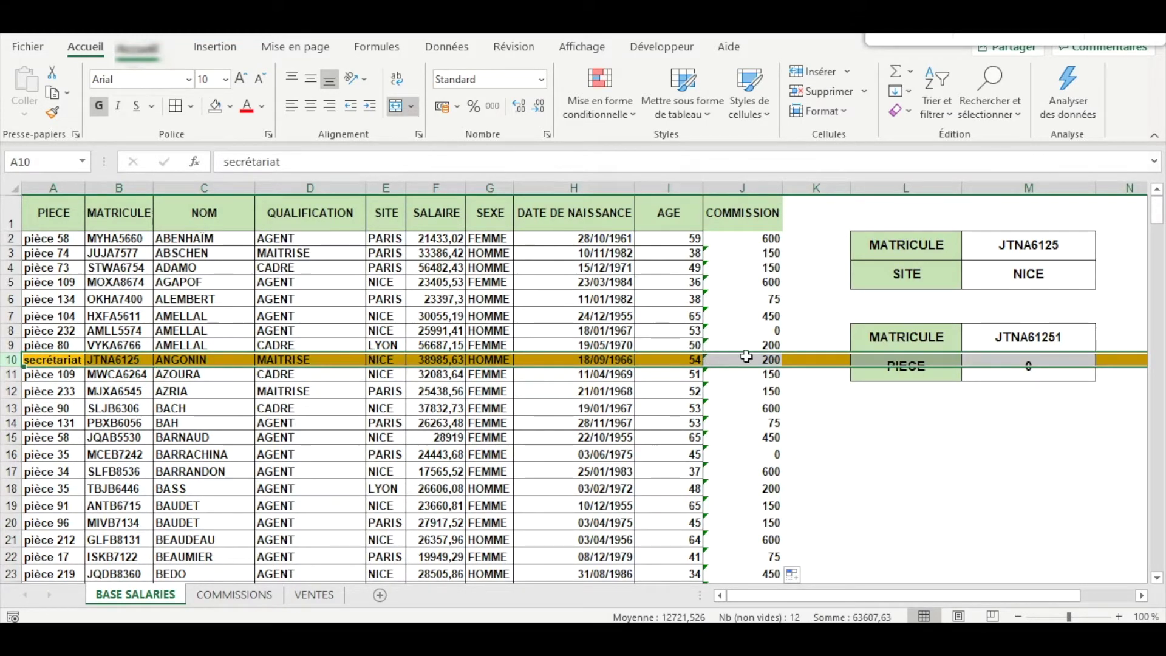
pyautogui.click(767, 359)
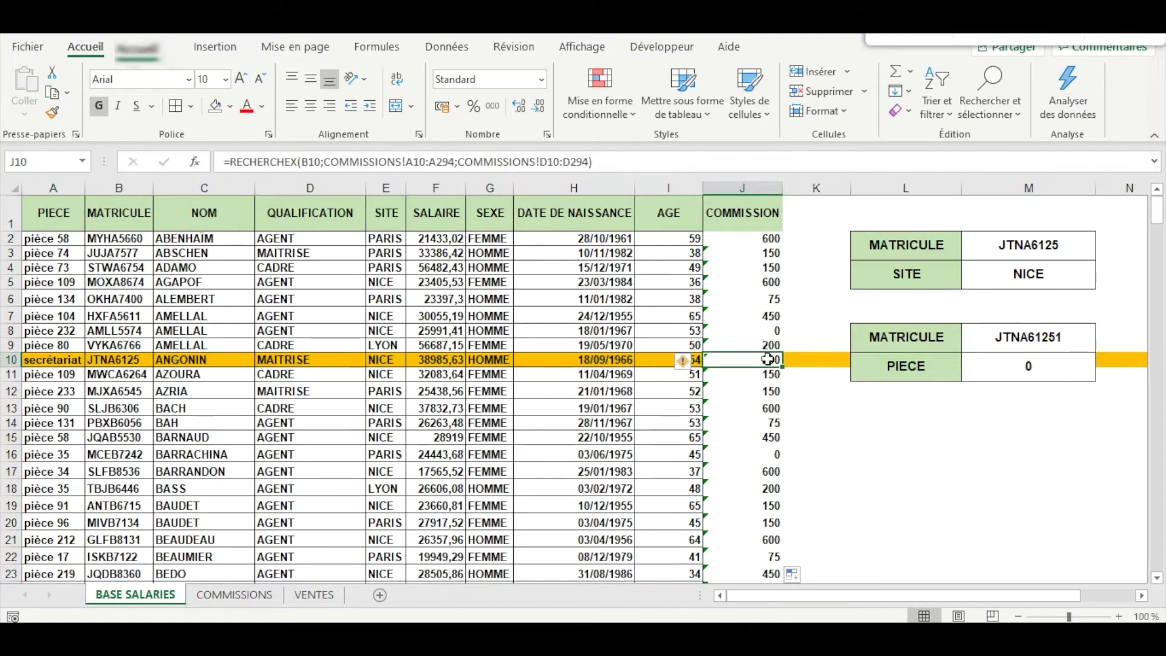
pyautogui.click(91, 363)
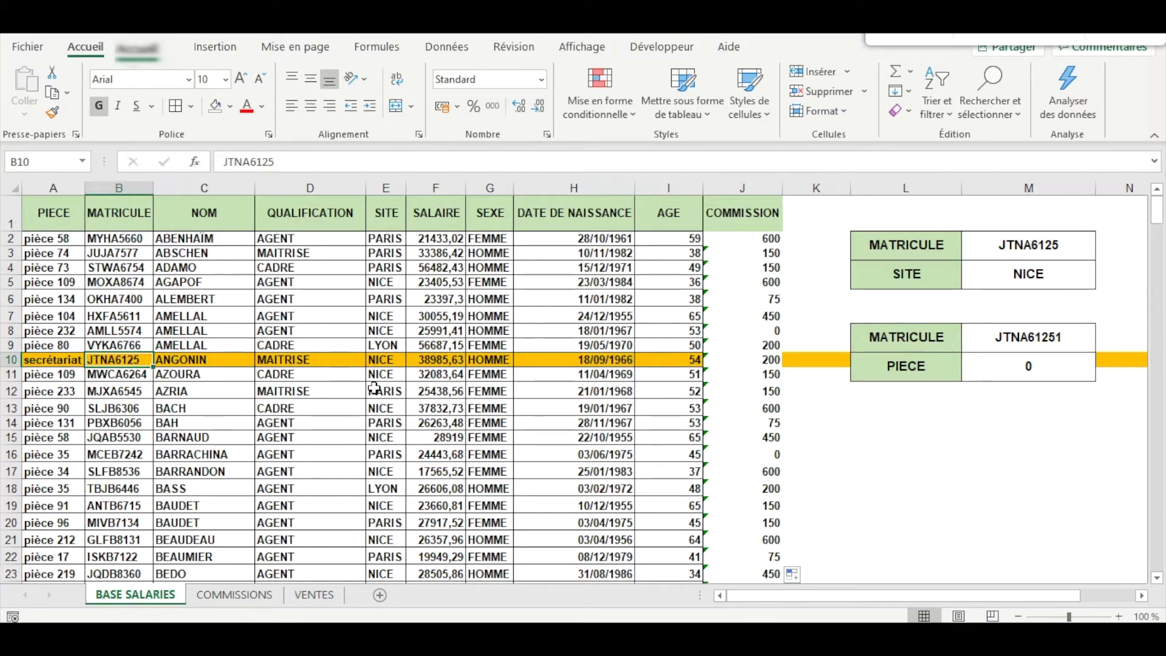
pyautogui.click(760, 358)
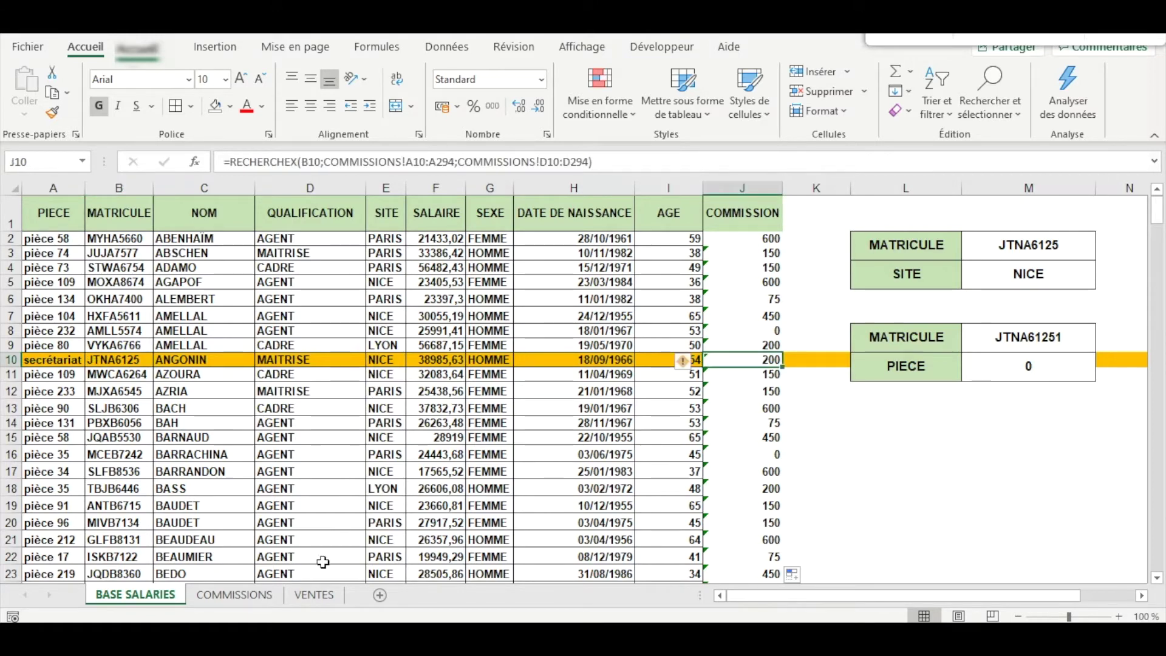
pyautogui.click(264, 596)
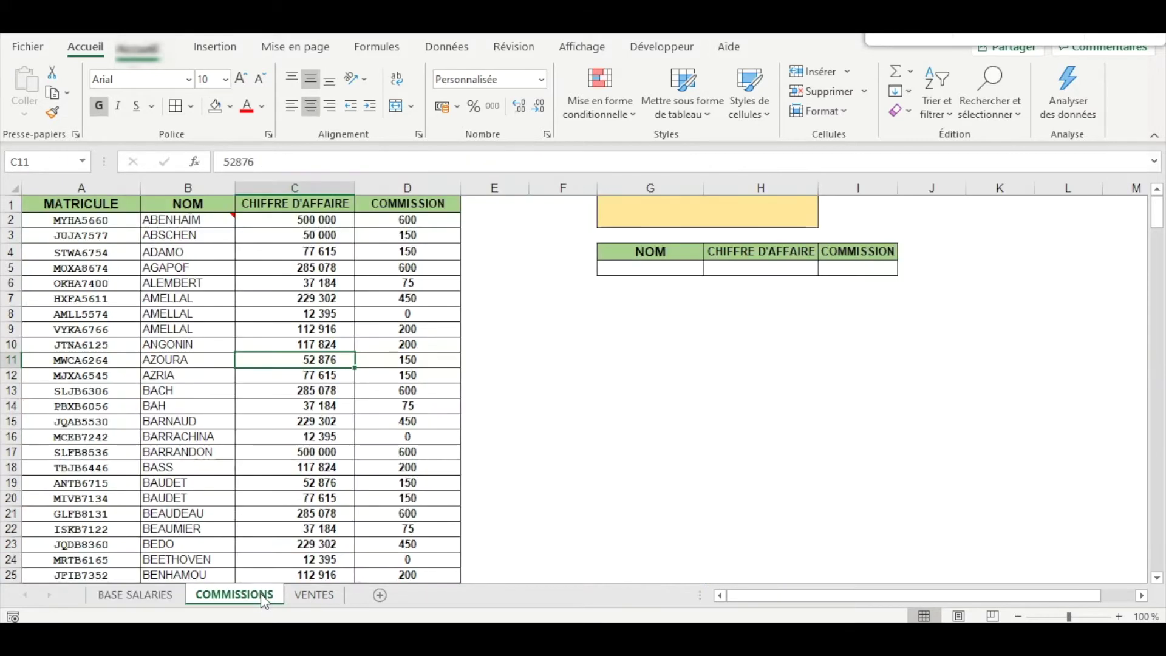
pyautogui.click(11, 344)
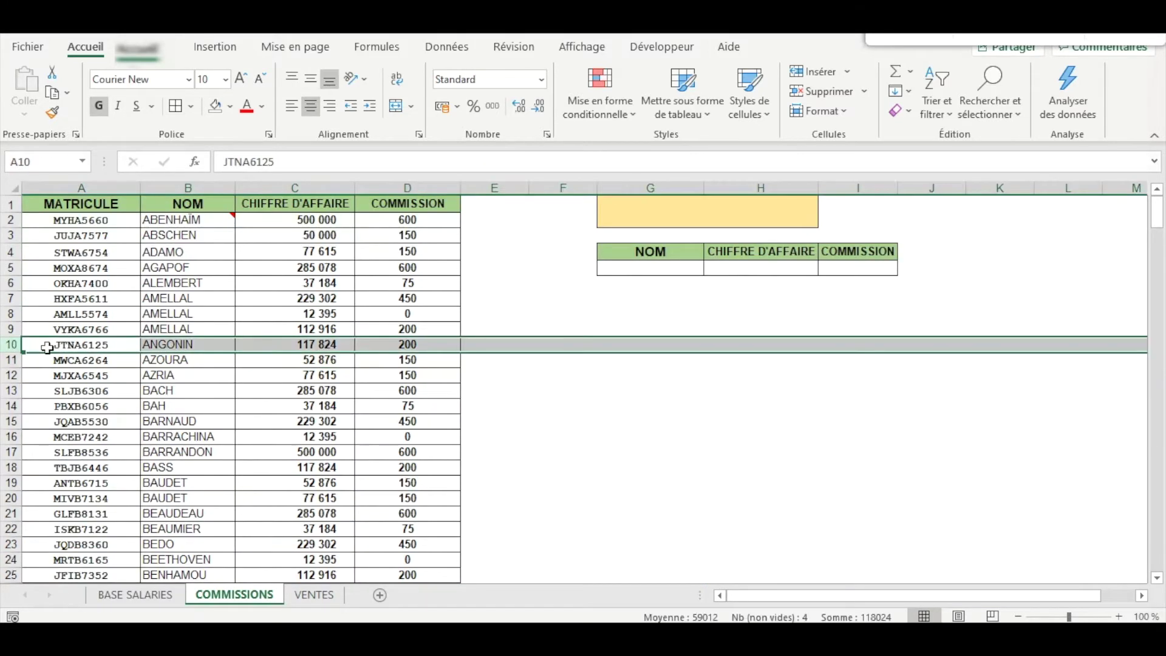
pyautogui.click(434, 343)
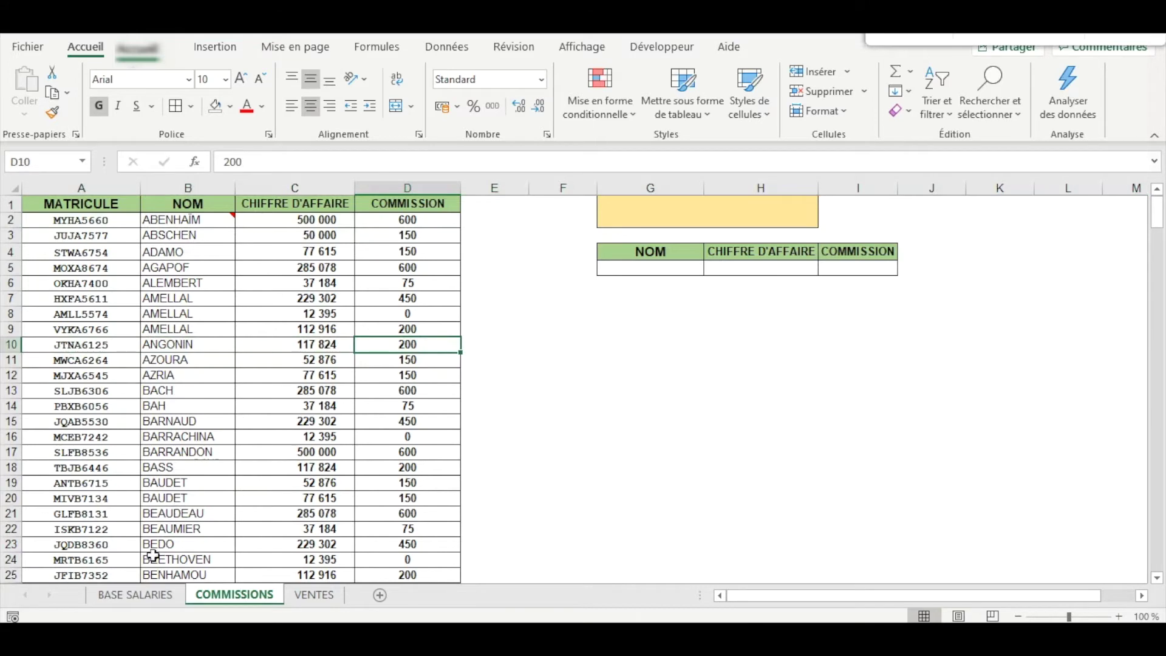
pyautogui.click(139, 595)
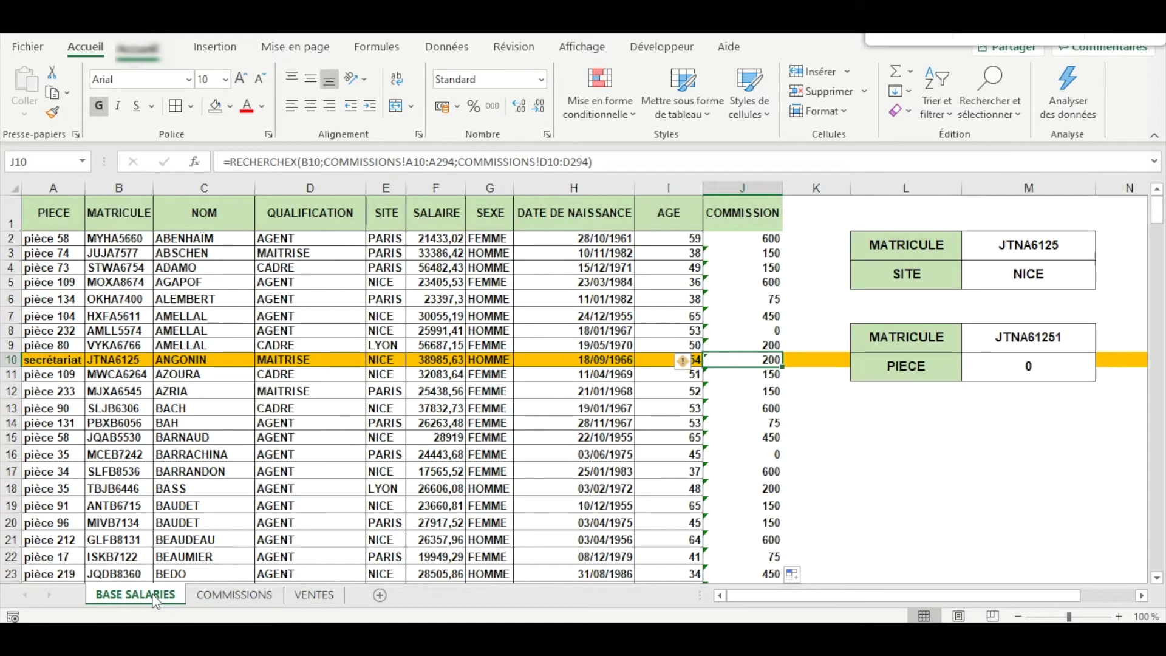
pyautogui.click(610, 437)
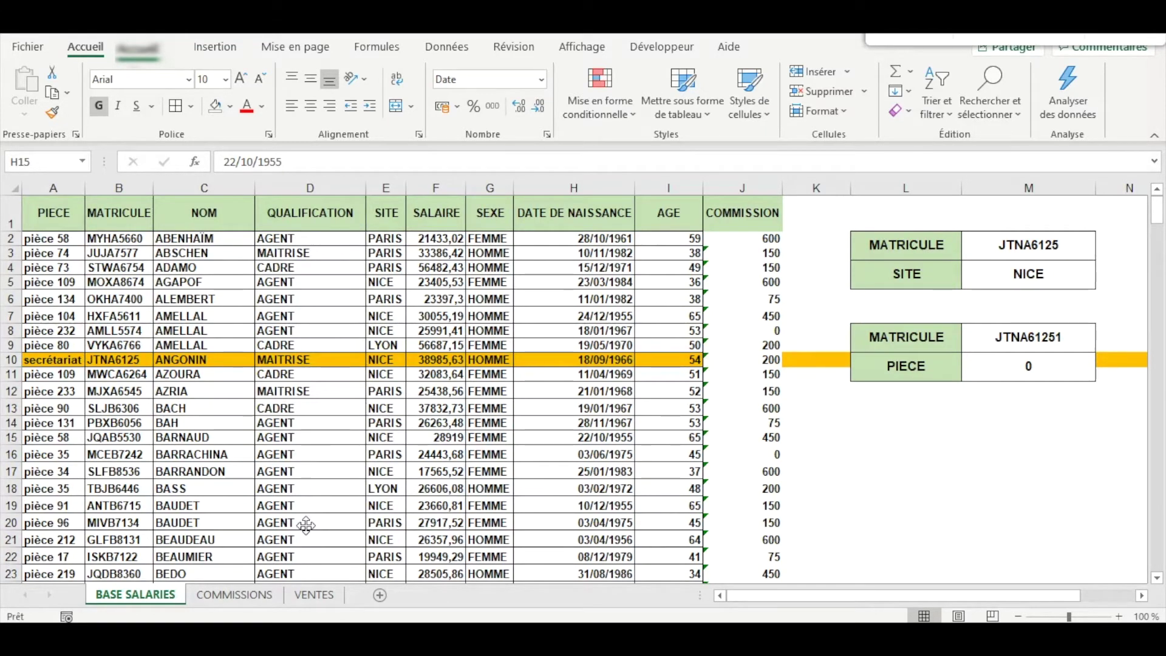
# Highlight row 7 of the COMMISSIONS sheet with an orange fill
pyautogui.click(222, 598)
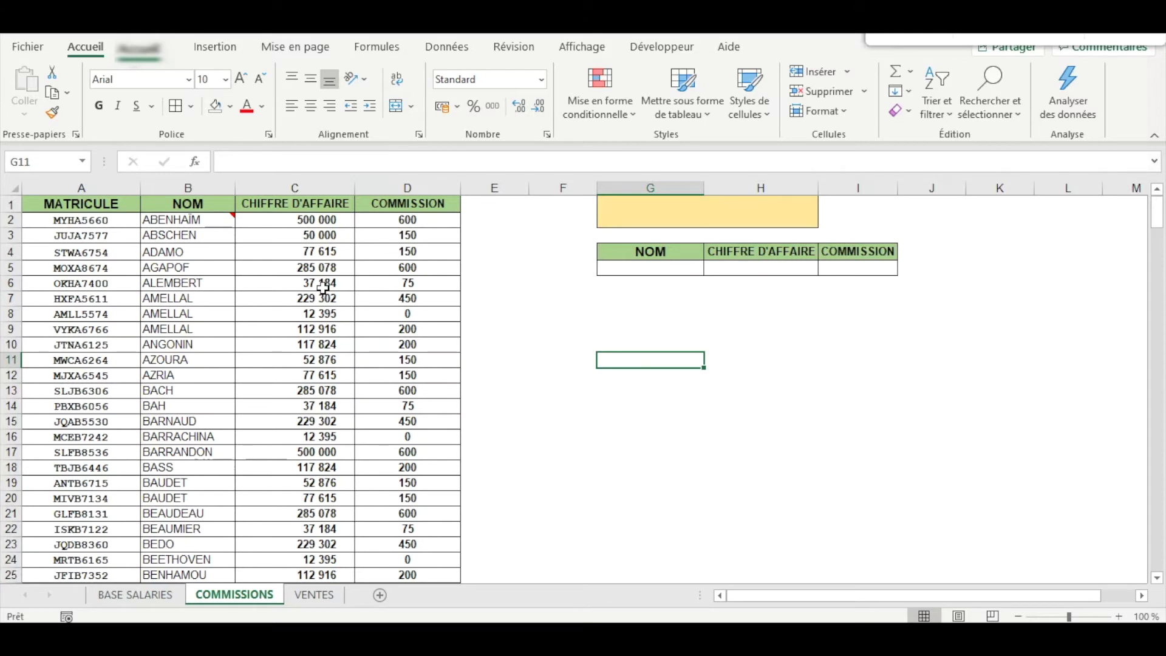
pyautogui.click(10, 298)
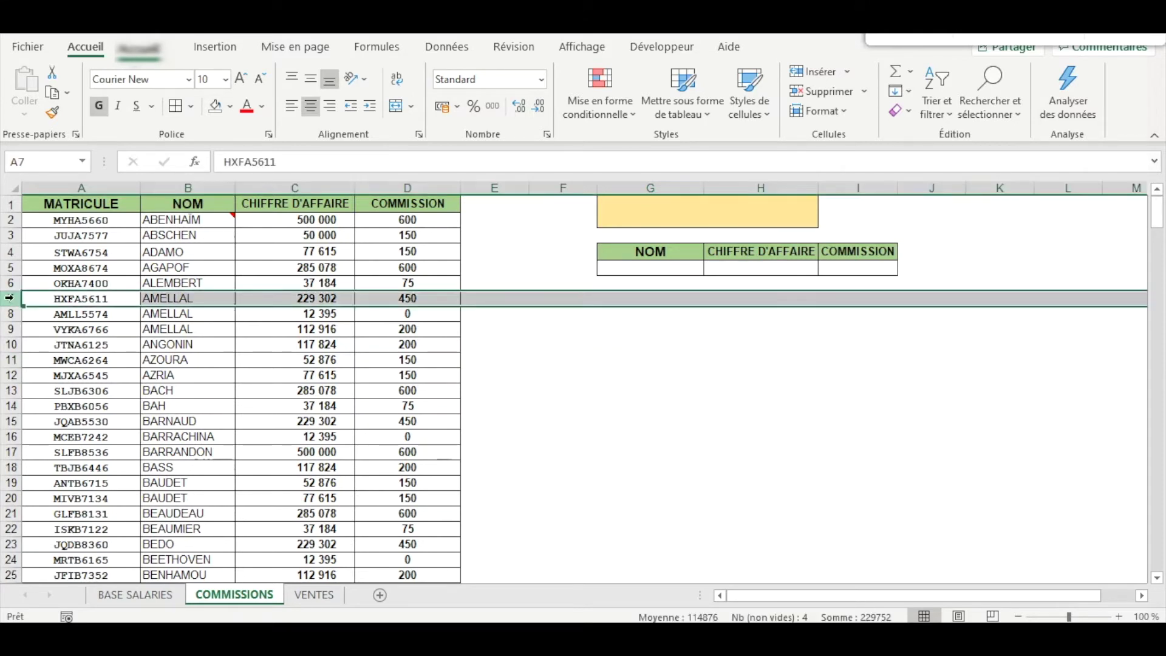
pyautogui.click(230, 106)
pyautogui.click(246, 266)
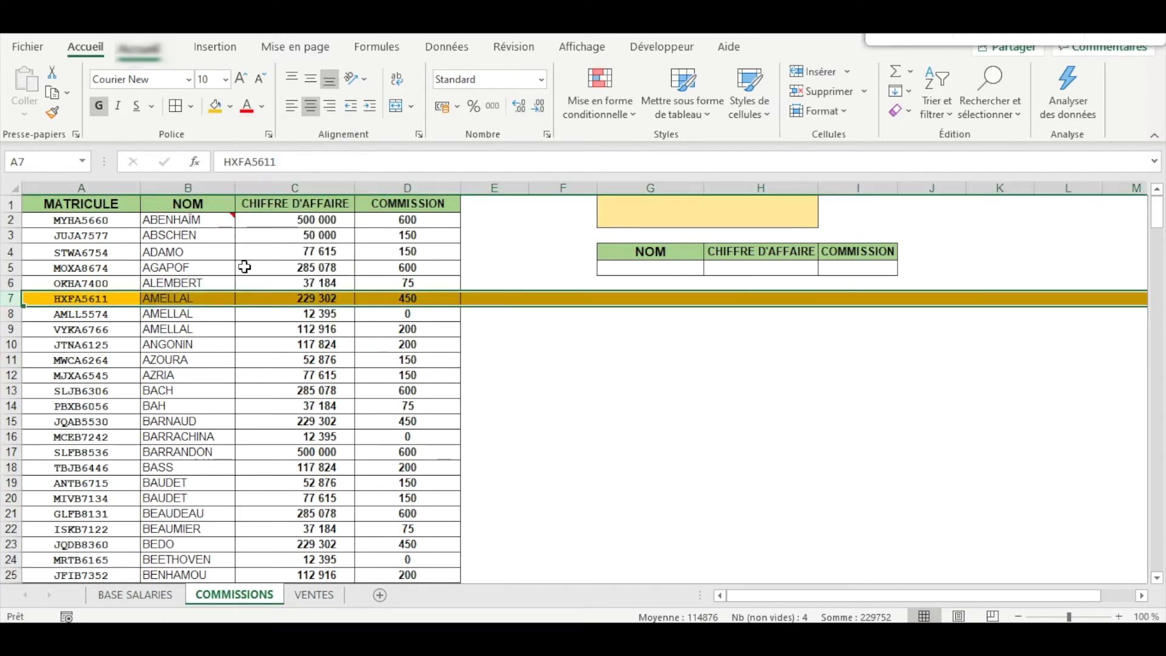
# Enter the employee number from row 7 in the merged cell G1 above the NOM, CHIFFRE D'AFFAIRE and COMMISSION table
pyautogui.click(646, 212)
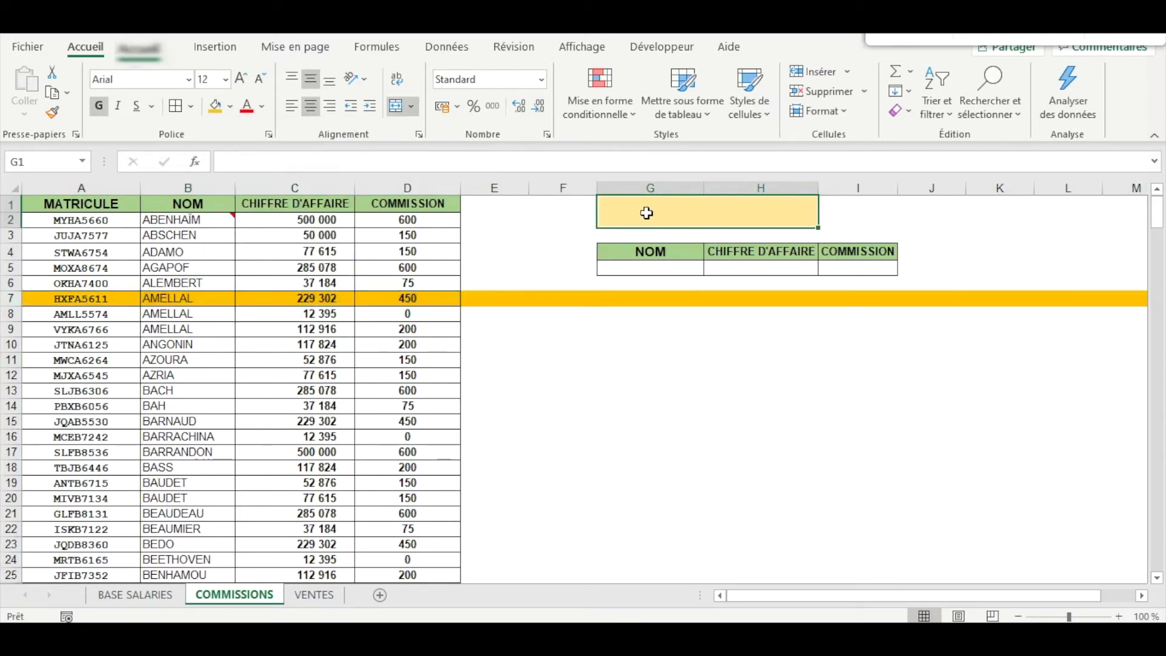
pyautogui.write('h')
pyautogui.press('BackSpace')
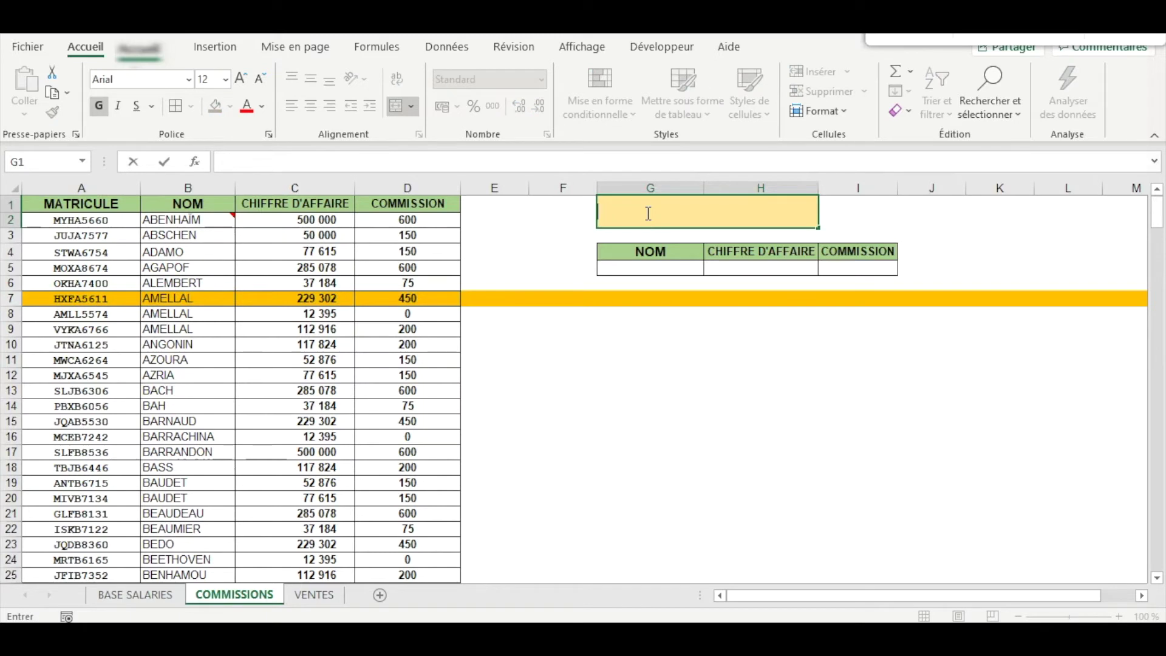
pyautogui.write('HXFA5611')
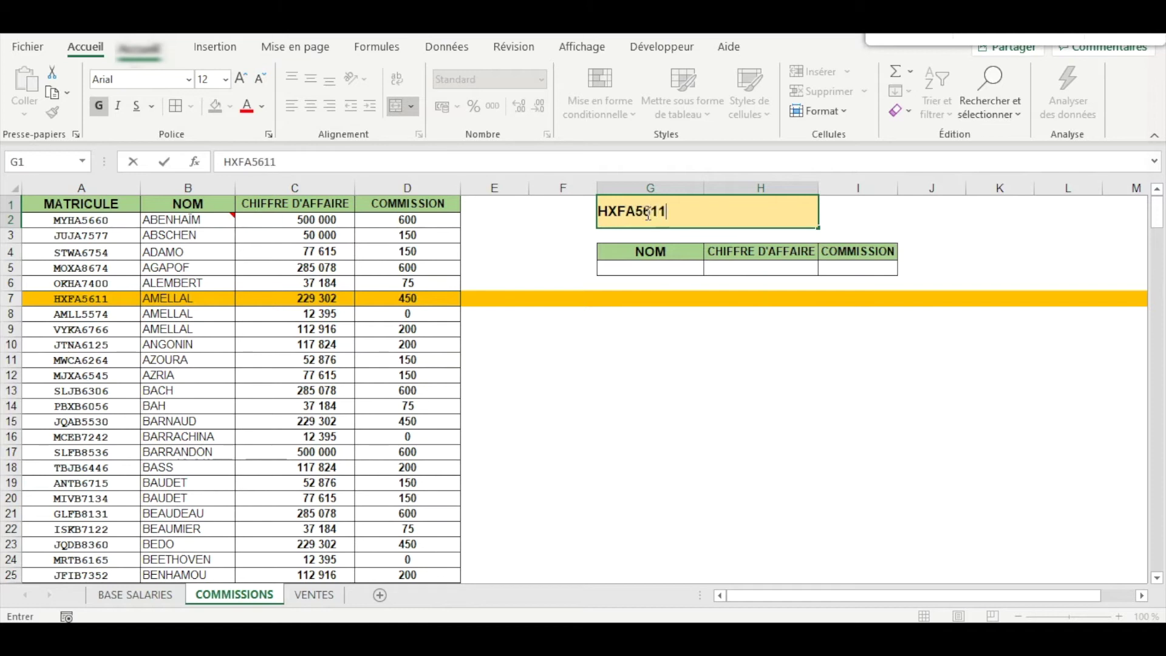
# Start a RECHERCHEX formula in G5 under NOM, using G1 as the lookup value
pyautogui.click(642, 268)
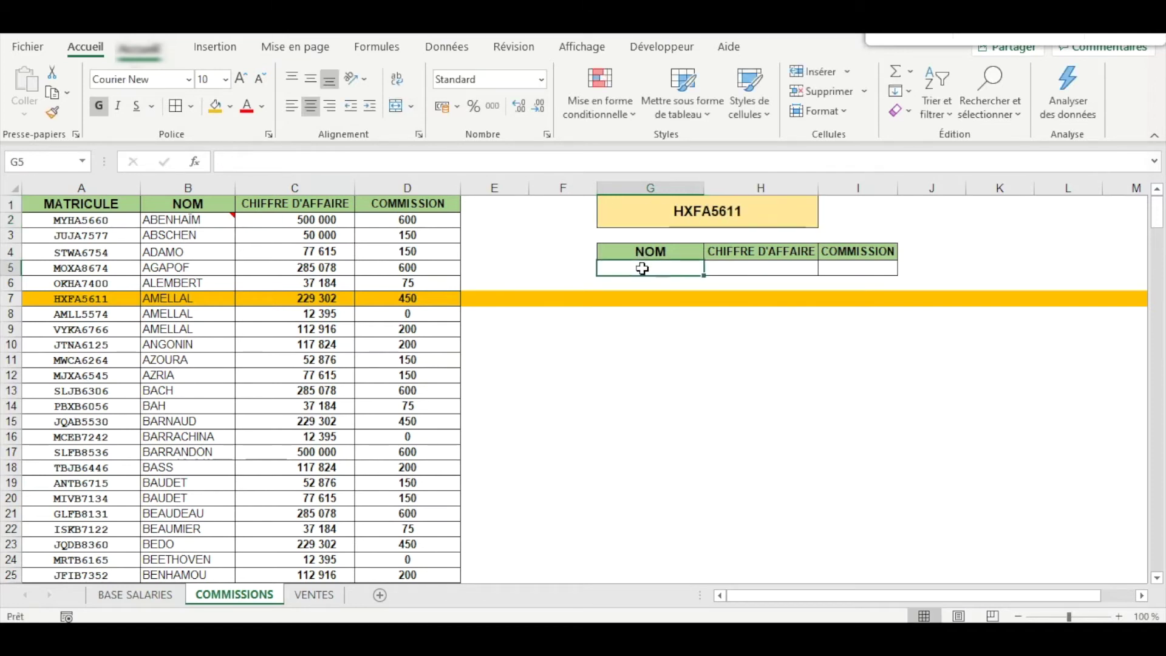
pyautogui.write('+')
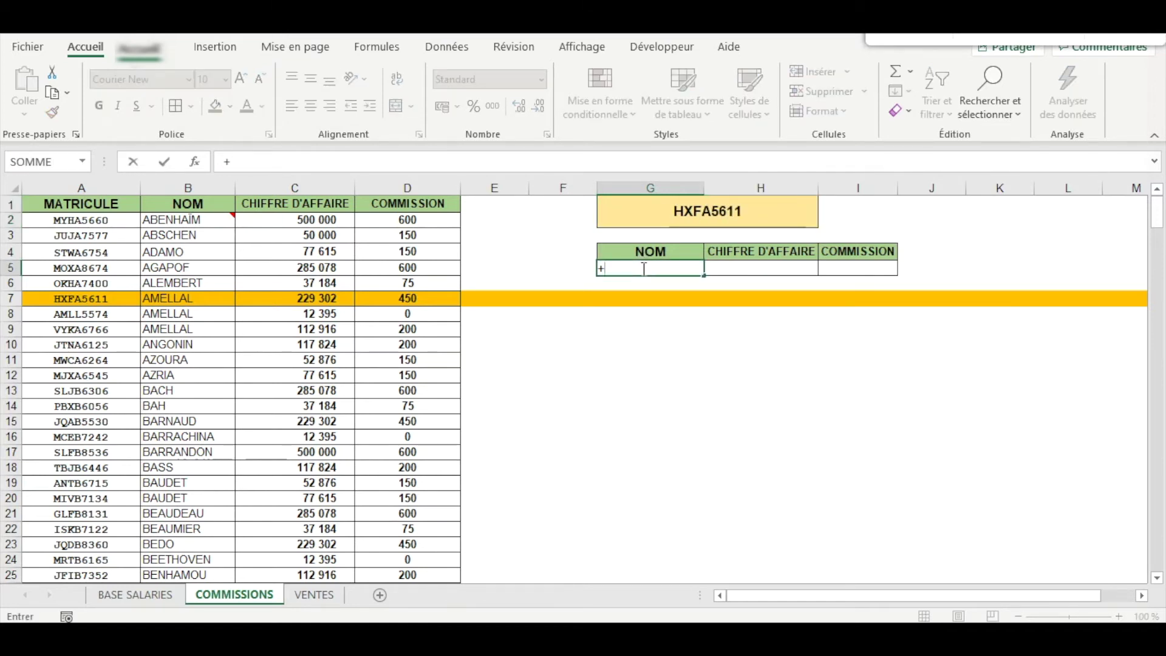
pyautogui.press('BackSpace')
pyautogui.write('=re')
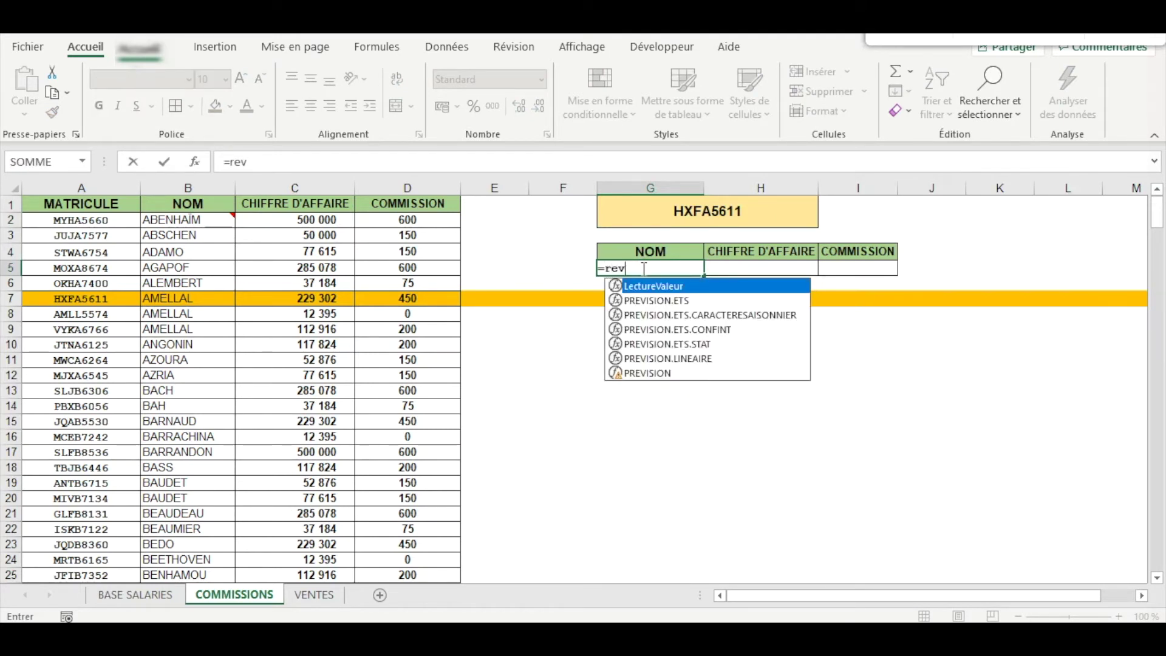
pyautogui.write('ch')
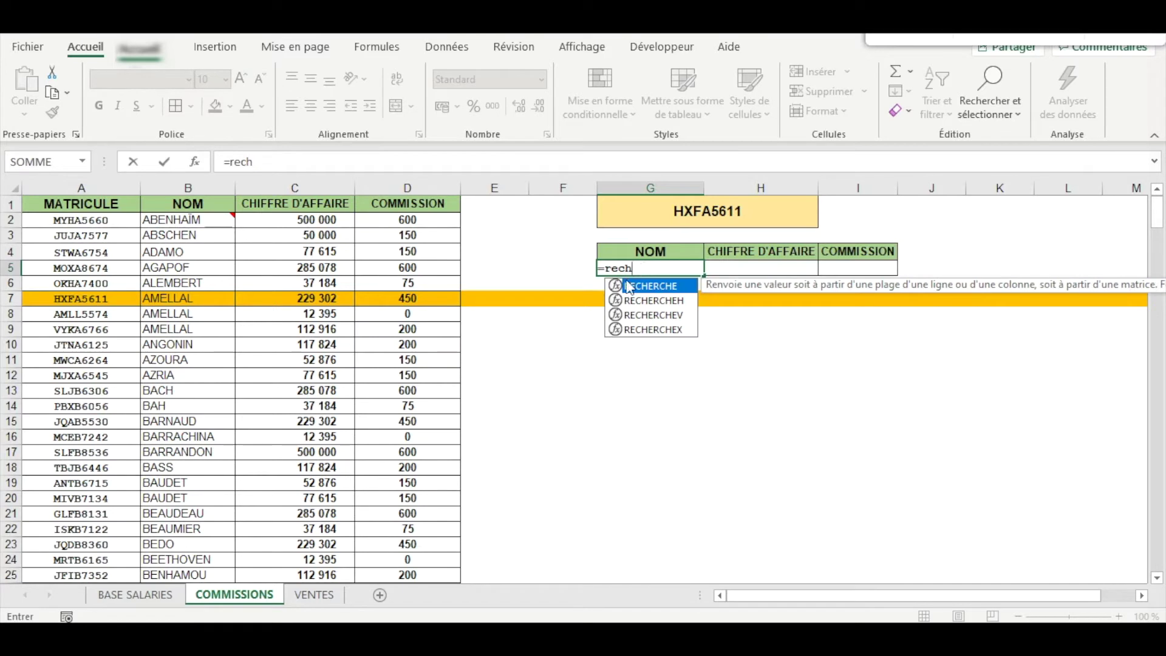
pyautogui.doubleClick(644, 330)
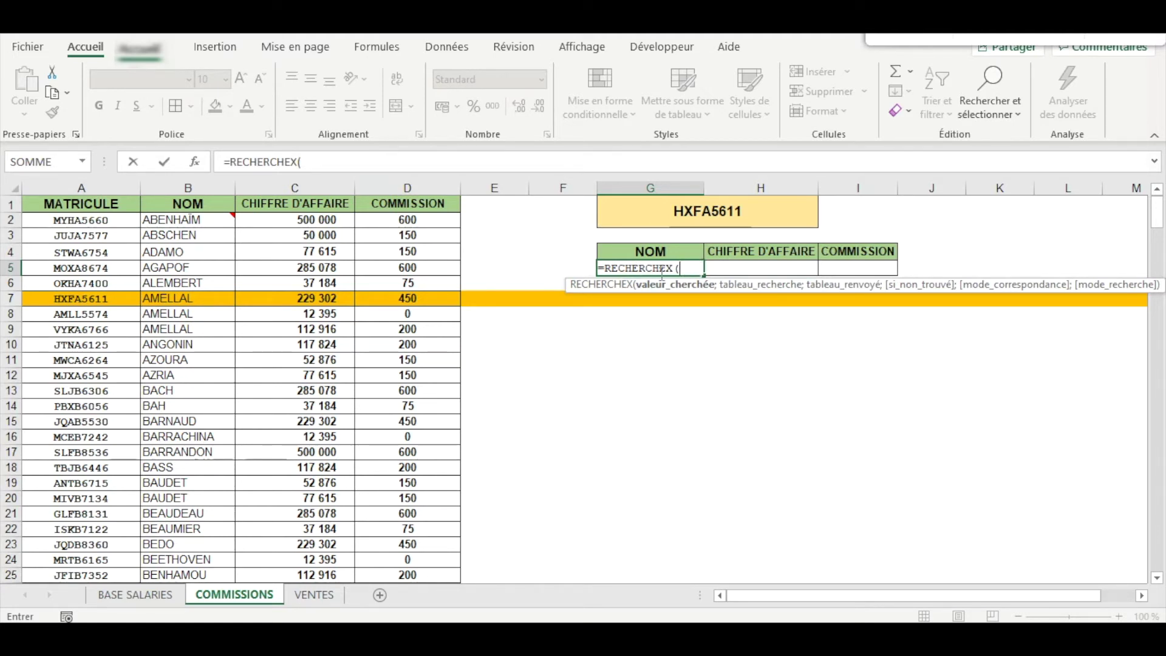
pyautogui.click(708, 214)
pyautogui.write(';')
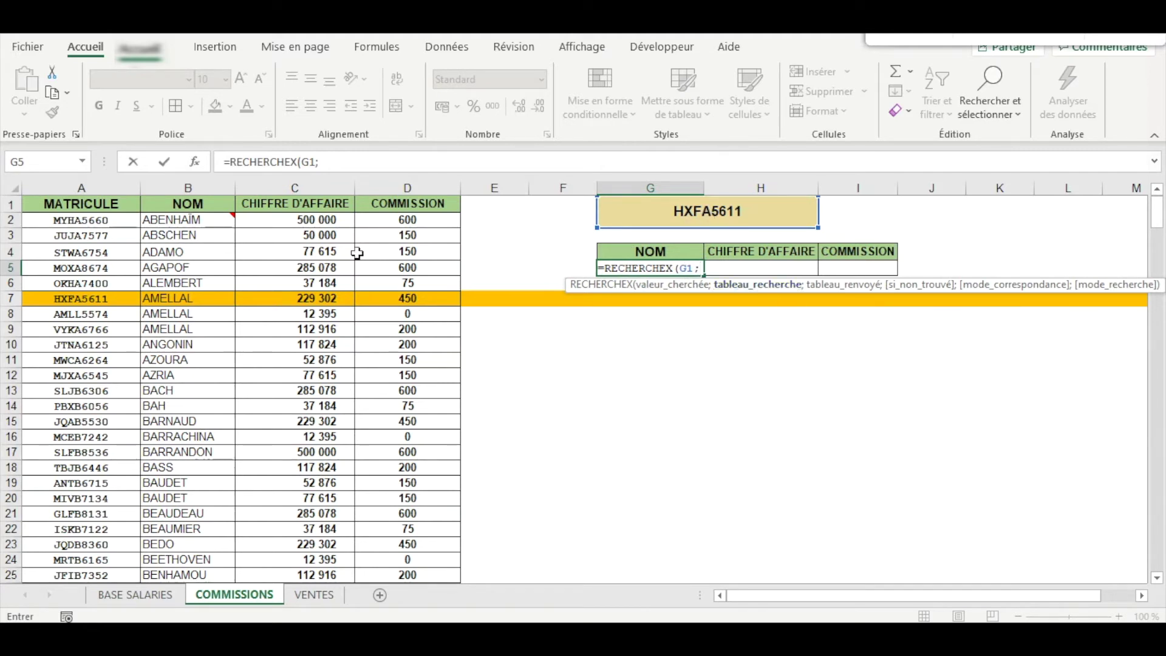
# Set the MATRICULE range A2:A286 as the lookup array of the G5 formula
pyautogui.click(89, 222)
pyautogui.moveTo(88, 222); pyautogui.dragTo(81, 550)
pyautogui.moveTo(1157, 549); pyautogui.dragTo(1162, 194)
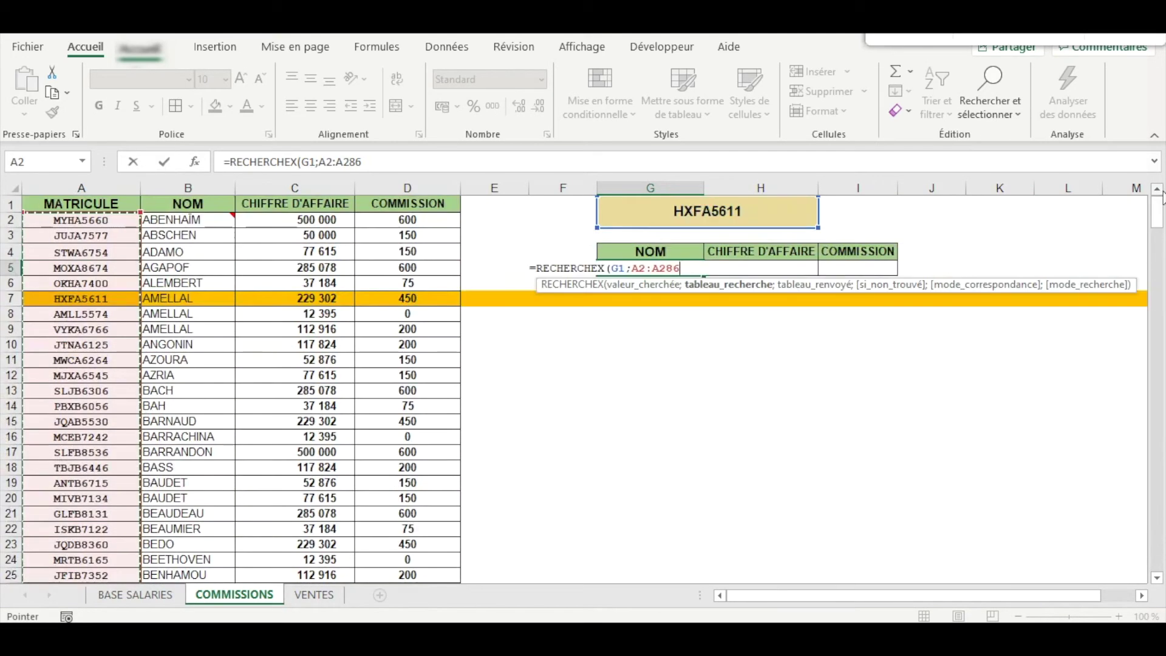
pyautogui.write(';')
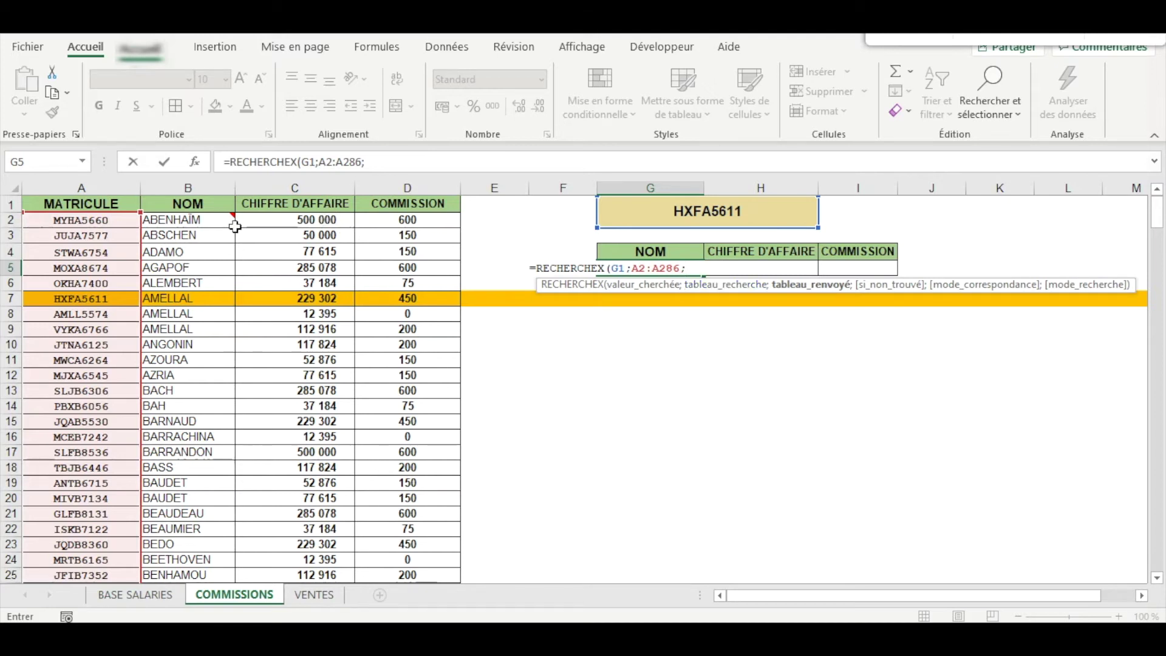
# Set B2:D286, covering NOM to COMMISSION, as the return array and complete the G5 formula
pyautogui.moveTo(195, 223); pyautogui.dragTo(450, 526)
pyautogui.moveTo(450, 571); pyautogui.dragTo(437, 528)
pyautogui.moveTo(1156, 550); pyautogui.dragTo(1161, 201)
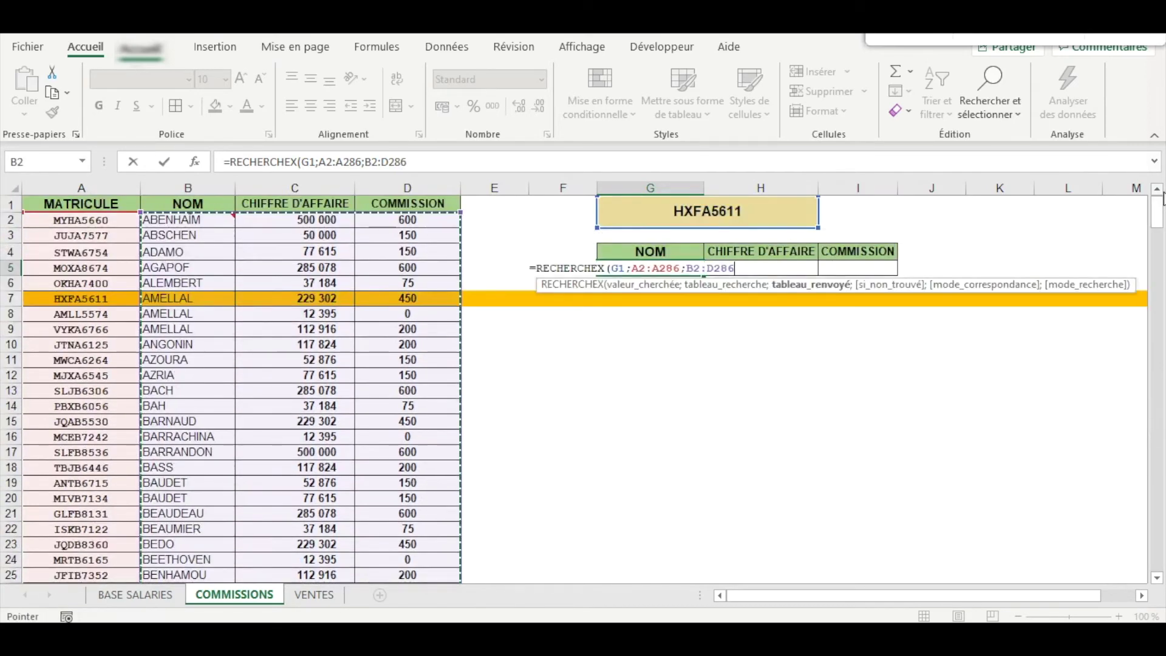
pyautogui.write(')')
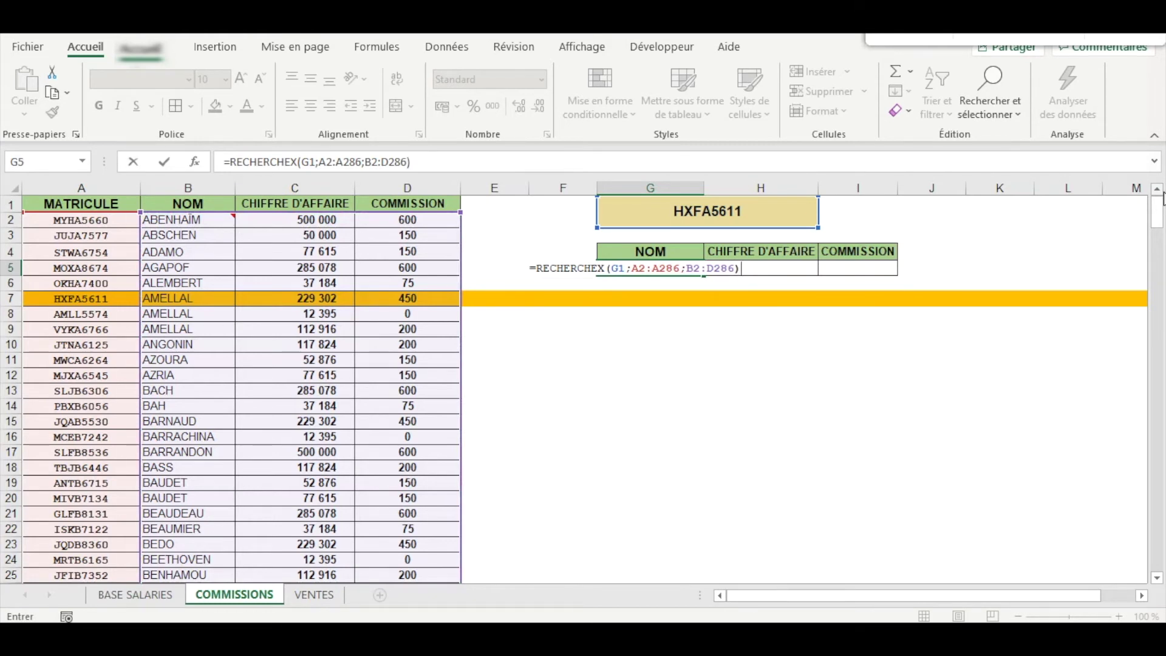
pyautogui.press('Return')
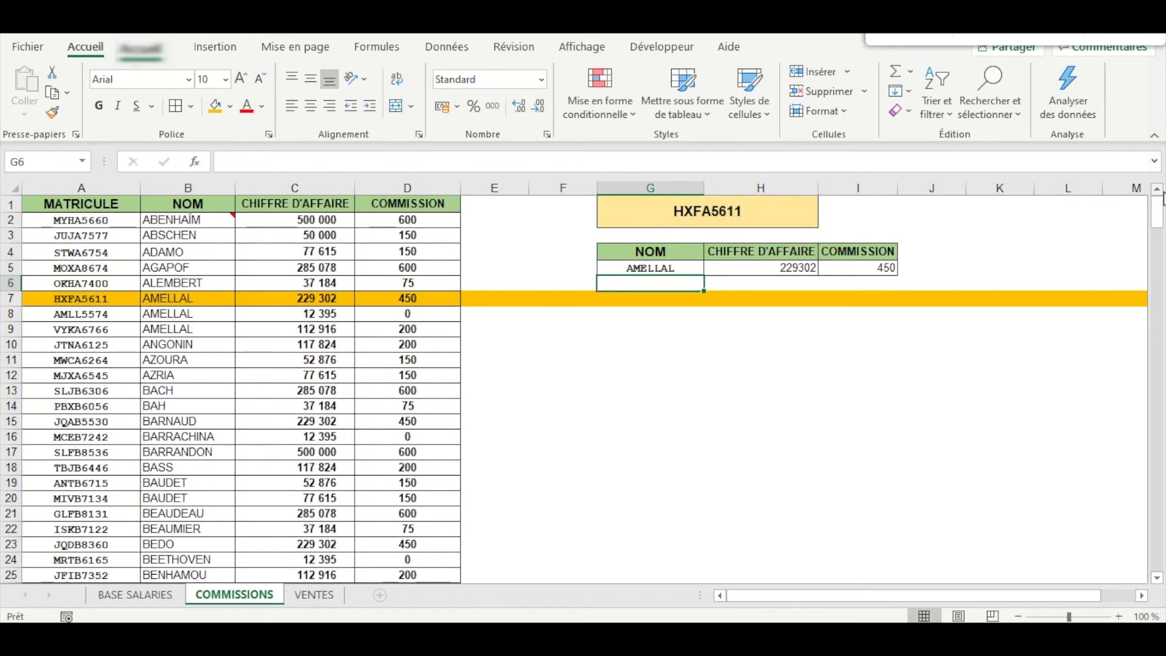
# Replace the lookup value in the merged cell G1 with the employee number from row 2
pyautogui.click(692, 214)
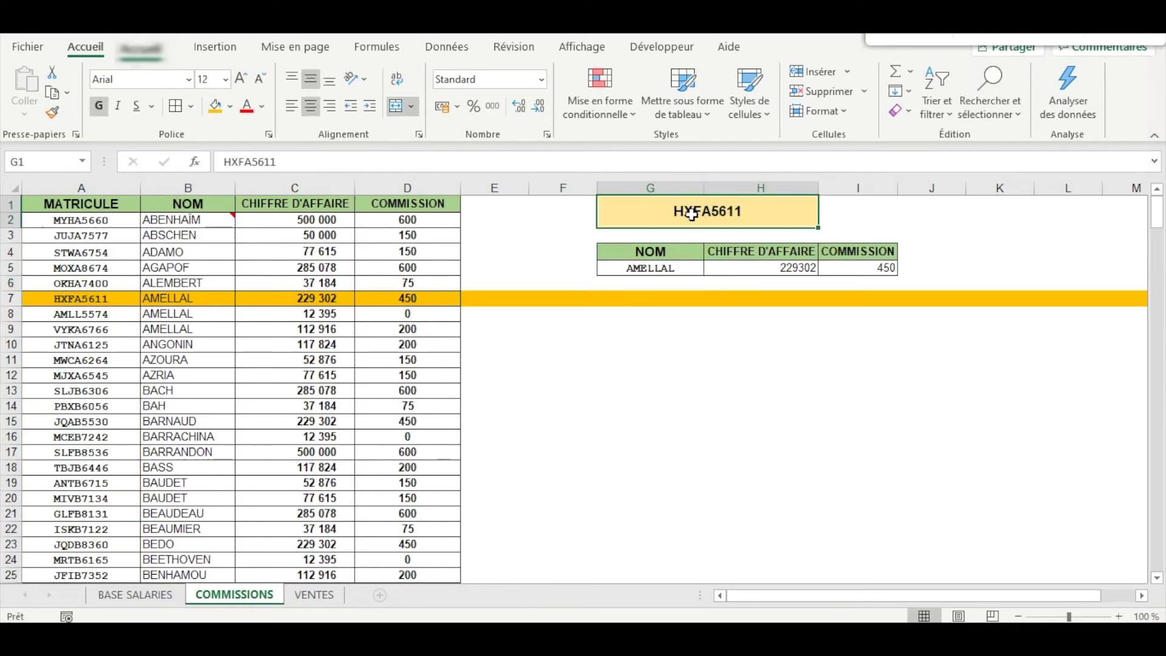
pyautogui.click(70, 222)
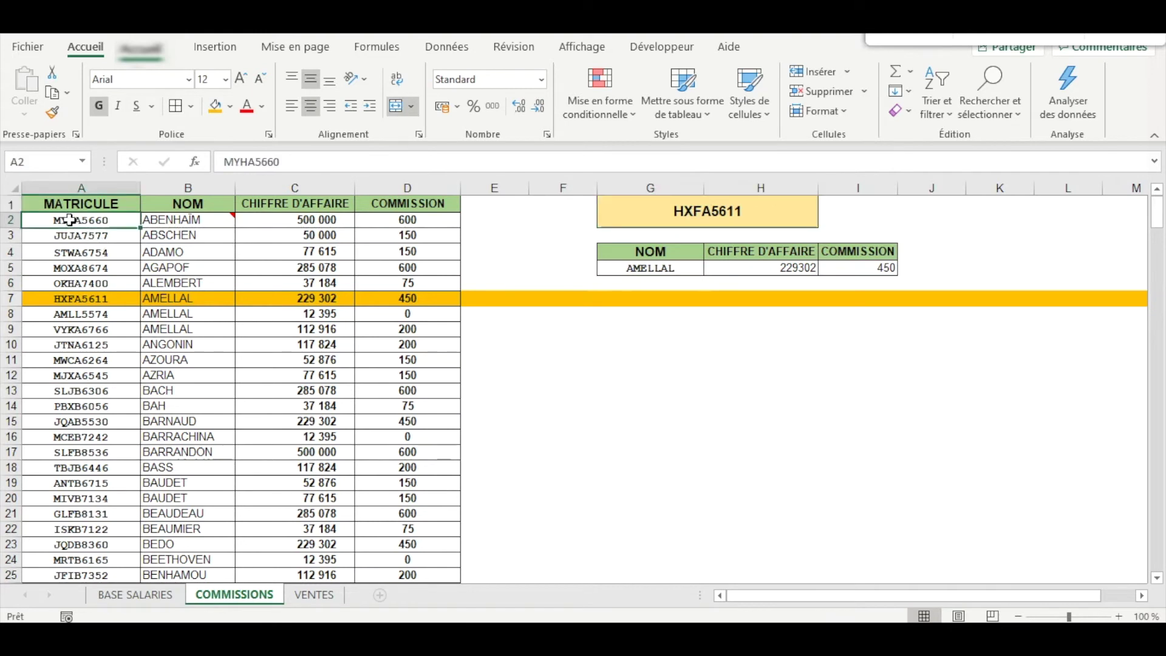
pyautogui.click(680, 210)
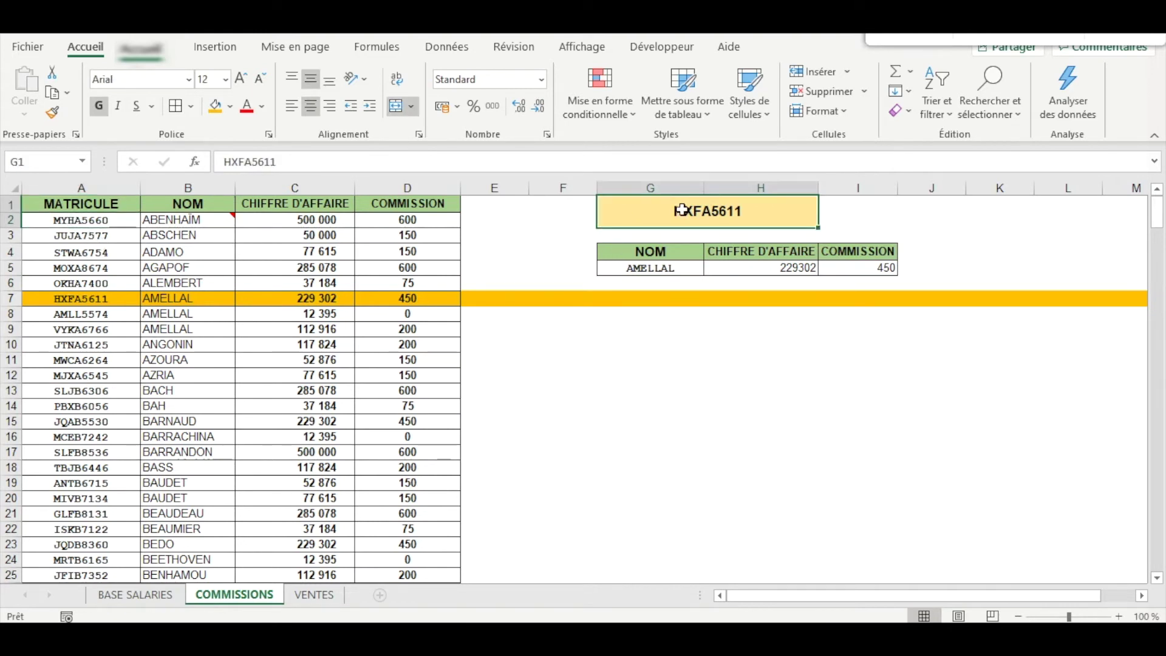
pyautogui.write('m')
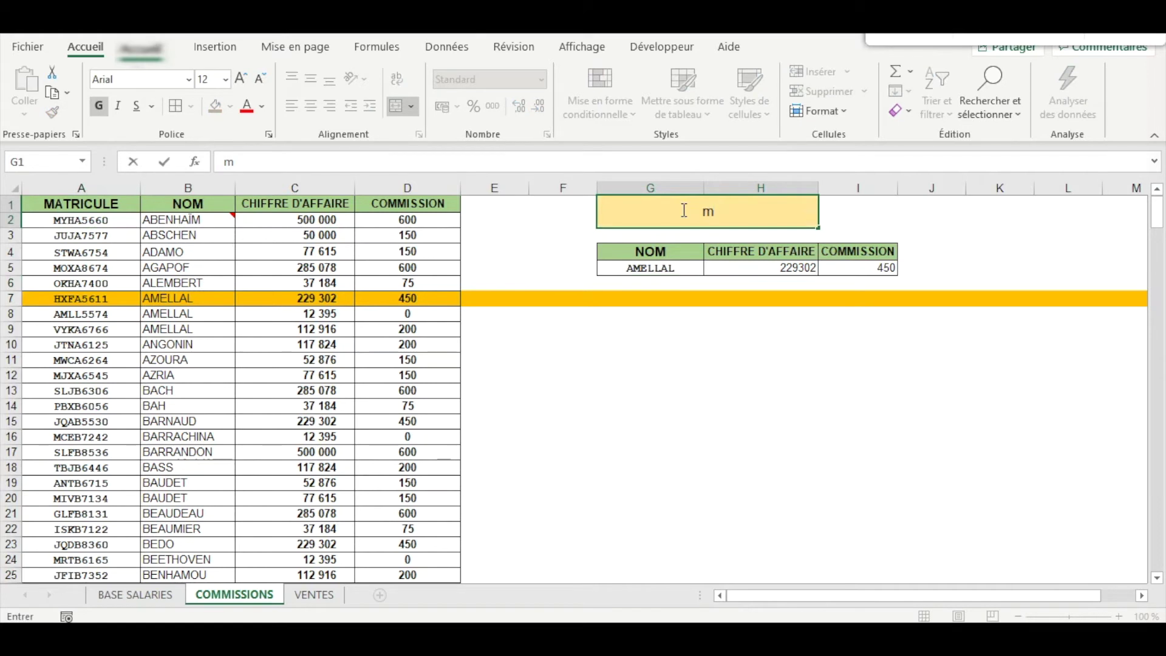
pyautogui.press('BackSpace')
pyautogui.write('MYHA')
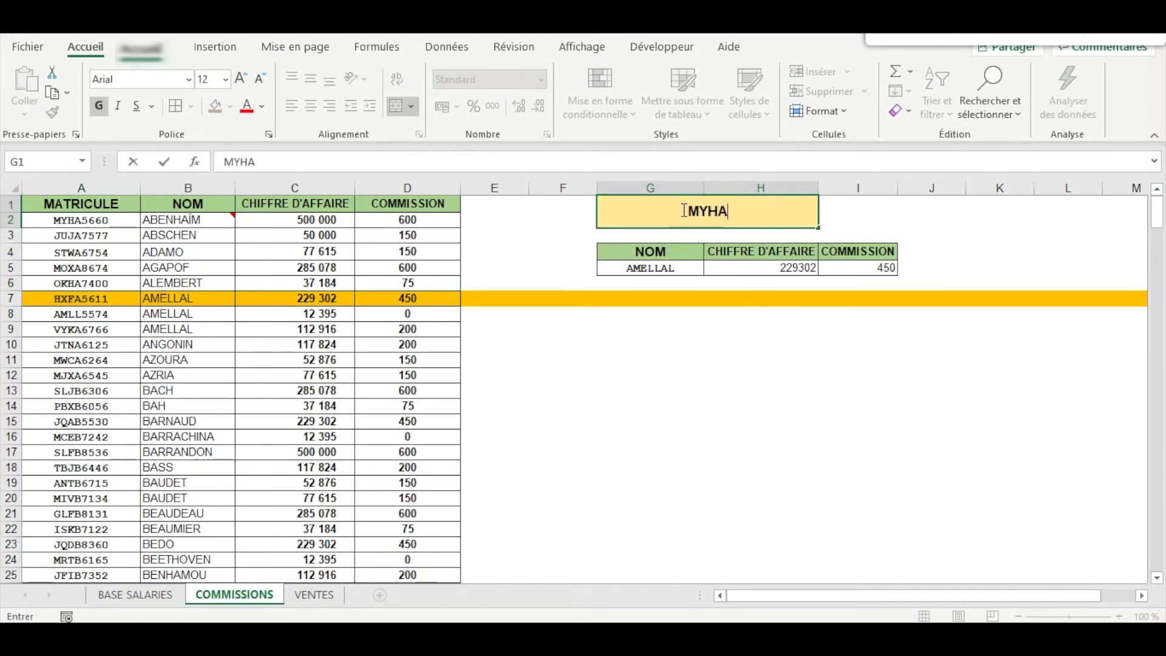
pyautogui.write('5660')
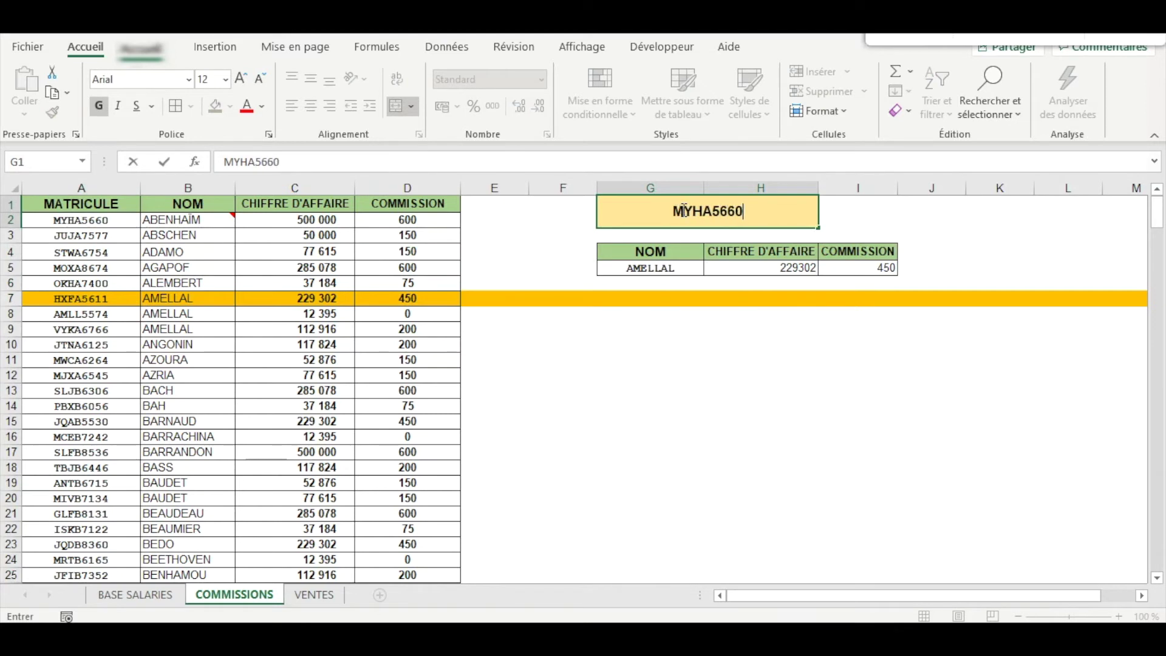
pyautogui.press('Return')
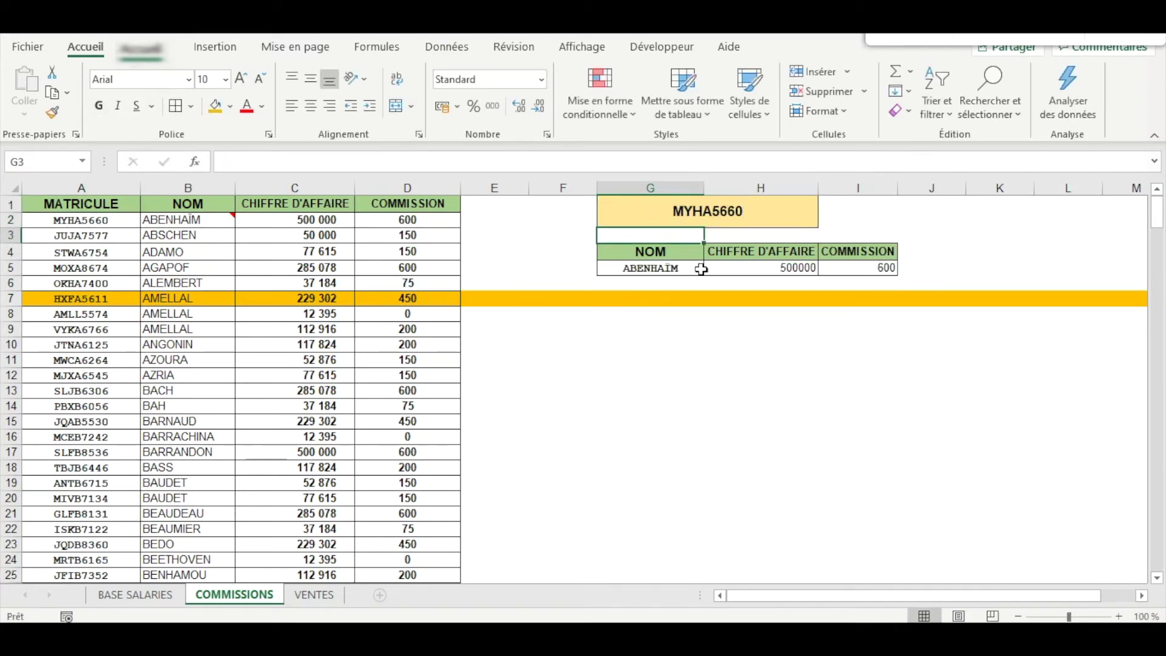
# Check the name, turnover and commission returned in G5:I5 and the formula behind each cell
pyautogui.click(672, 273)
pyautogui.click(779, 265)
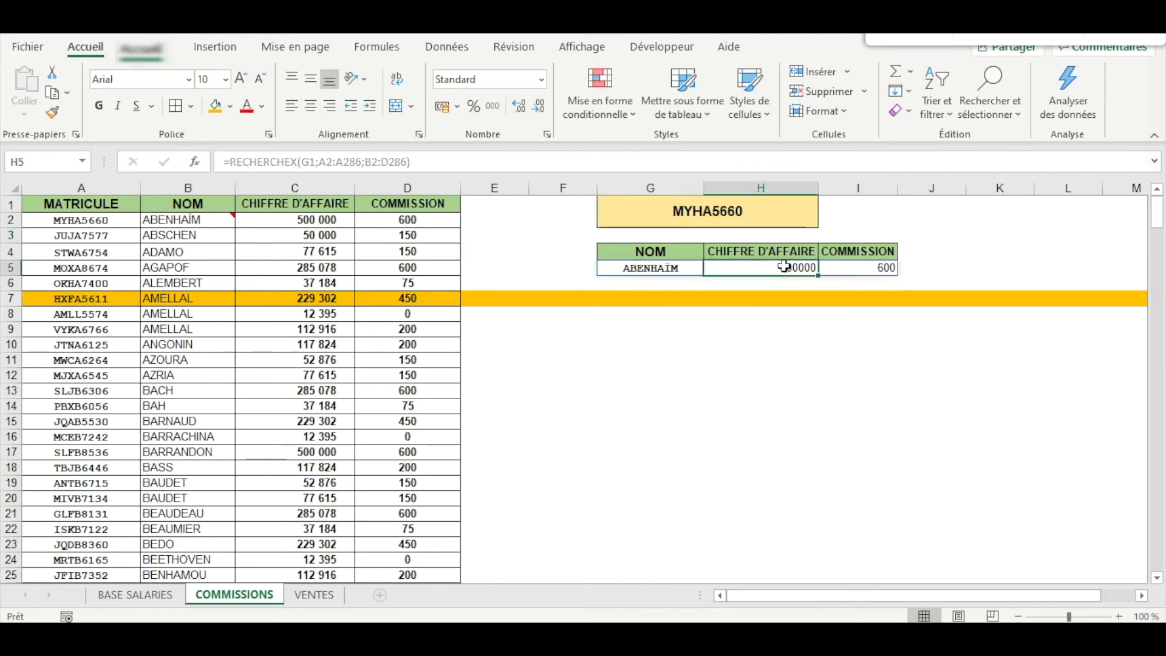
pyautogui.click(861, 266)
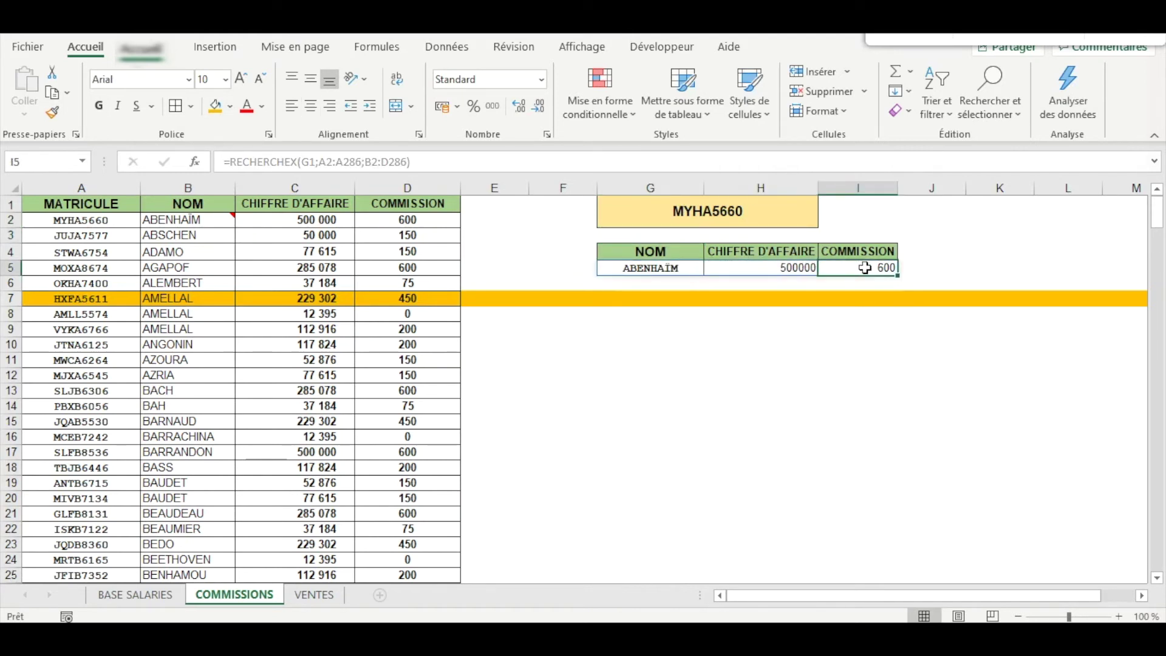
pyautogui.click(755, 375)
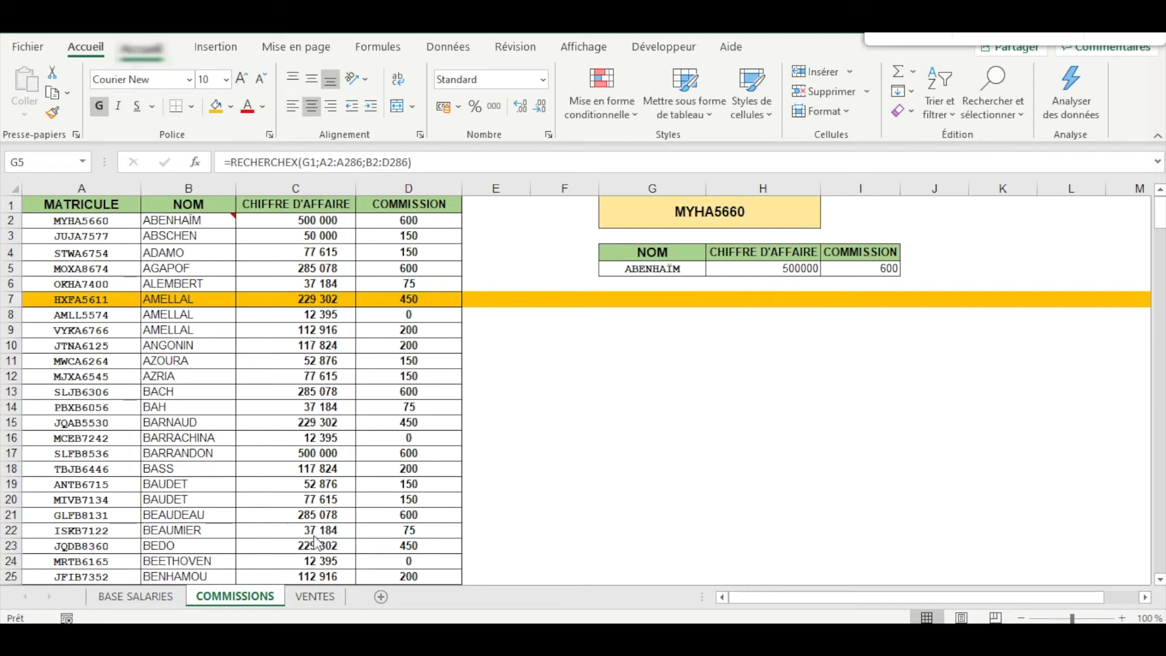
# Examine the VENTES sheet's sales table, its repeated seller entries, the highlighted row 9 and the VENDEUR / DERNIERE VENTE lookup cells
pyautogui.click(316, 597)
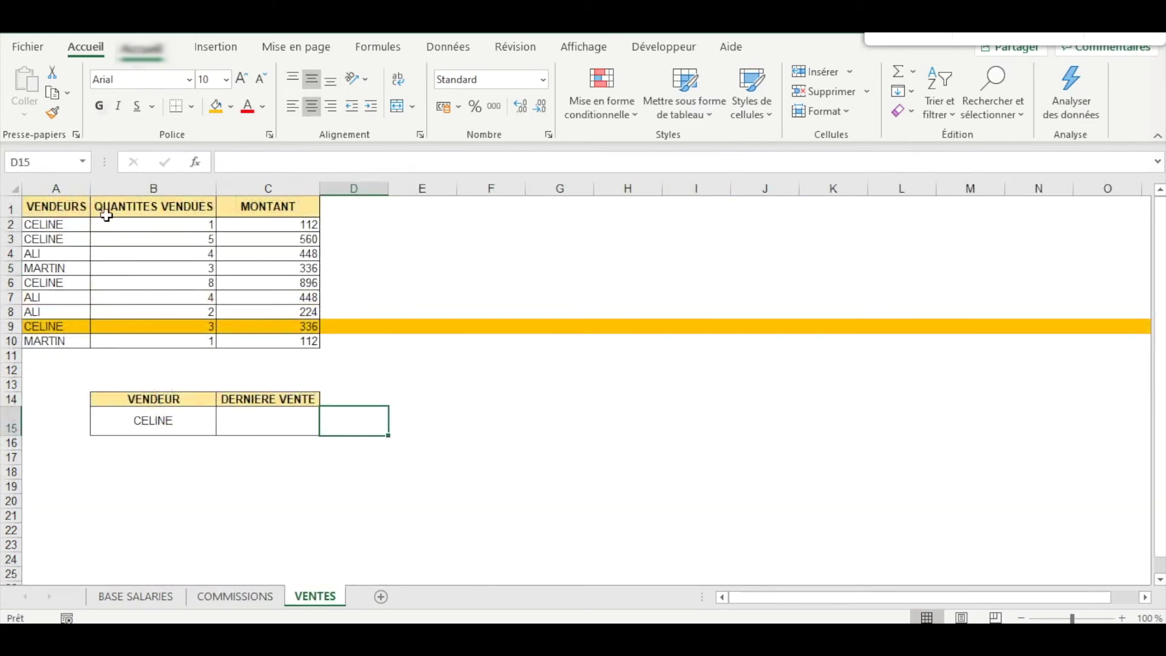
pyautogui.click(83, 208)
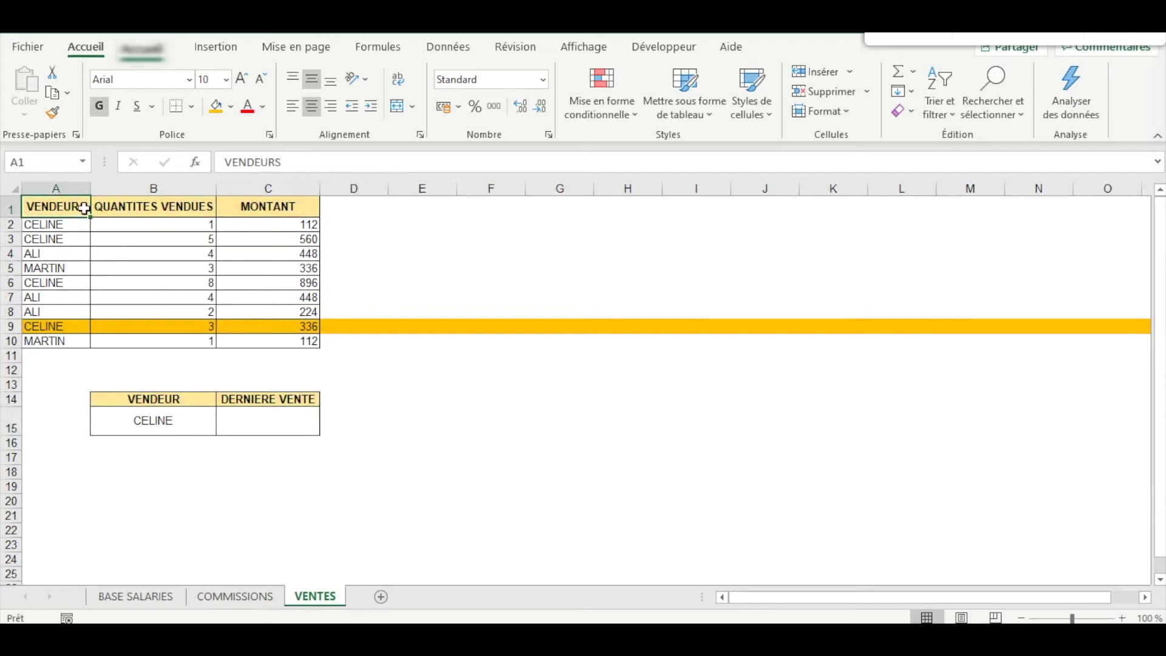
pyautogui.click(133, 207)
pyautogui.click(255, 215)
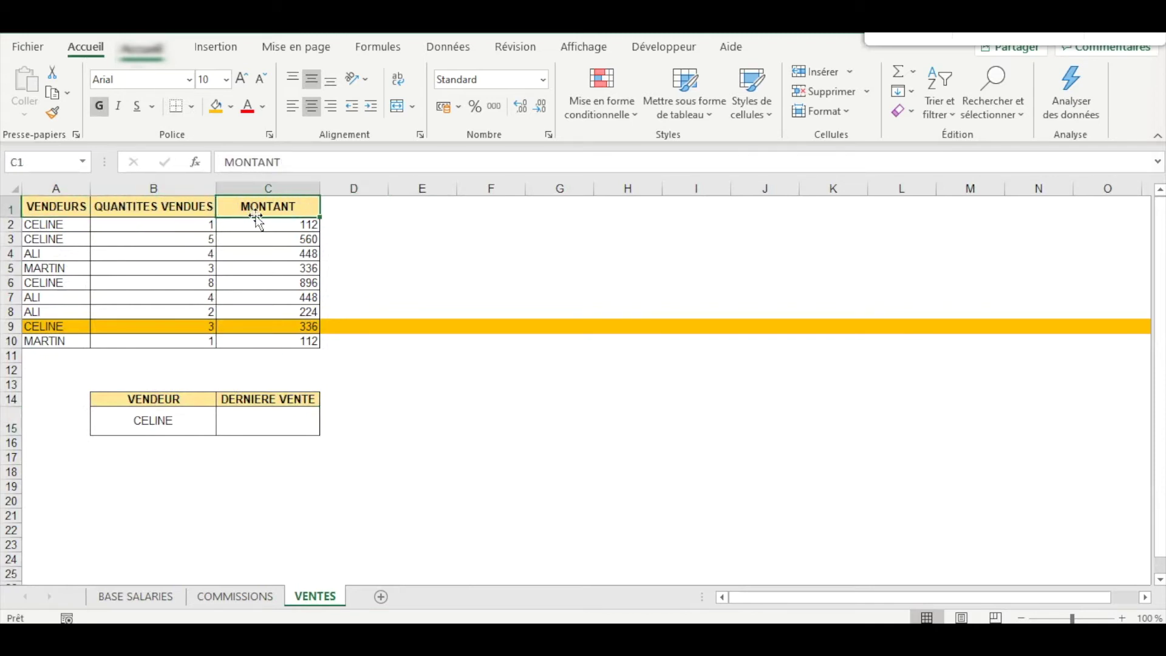
pyautogui.click(58, 229)
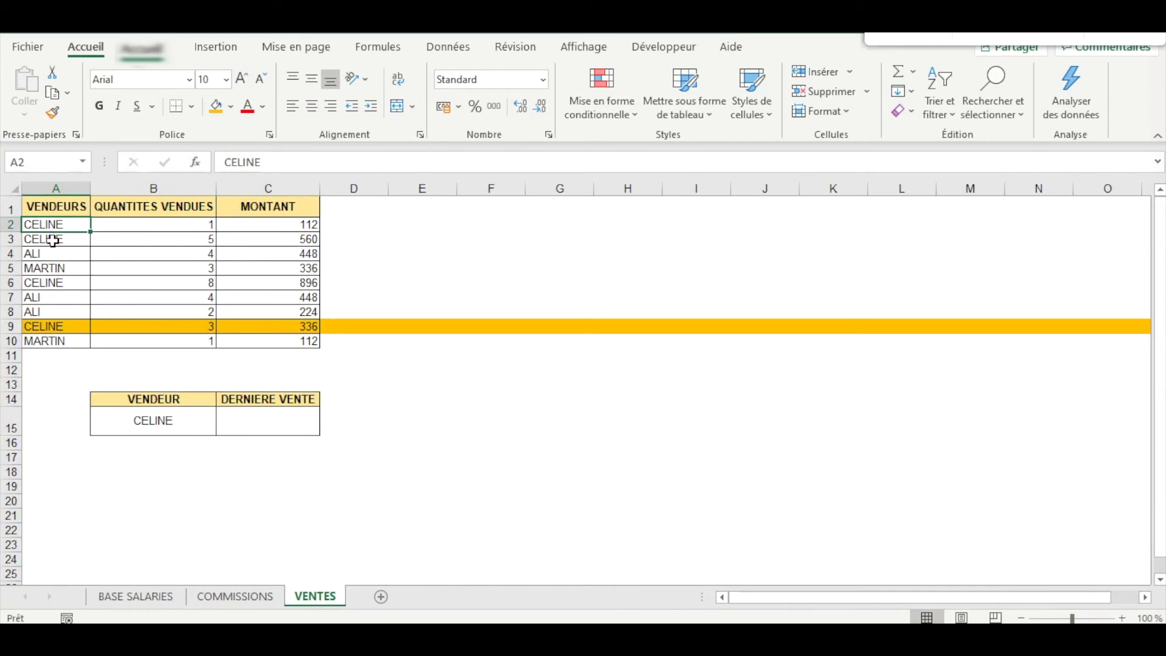
pyautogui.click(59, 238)
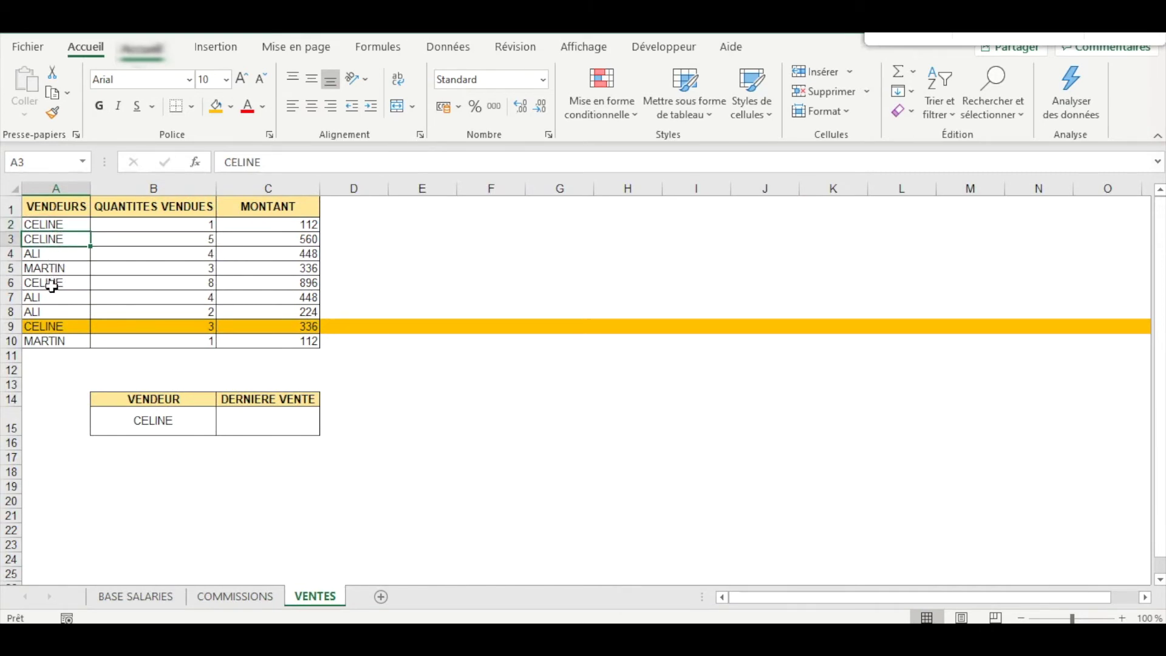
pyautogui.click(58, 326)
pyautogui.click(58, 295)
pyautogui.click(59, 224)
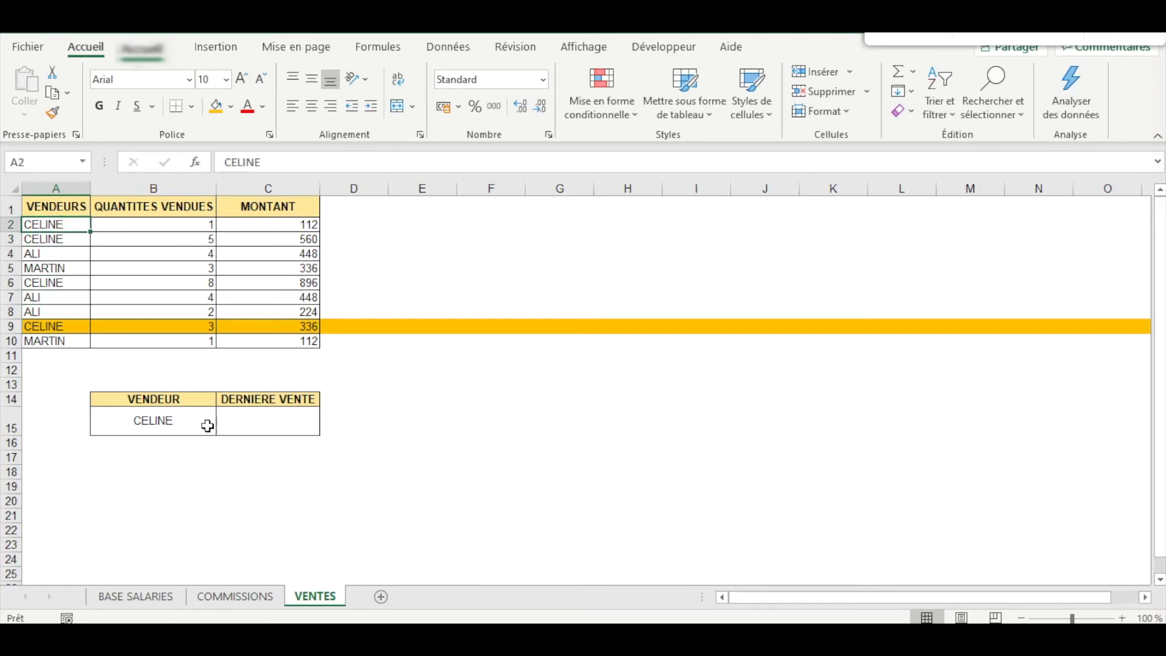
pyautogui.click(174, 422)
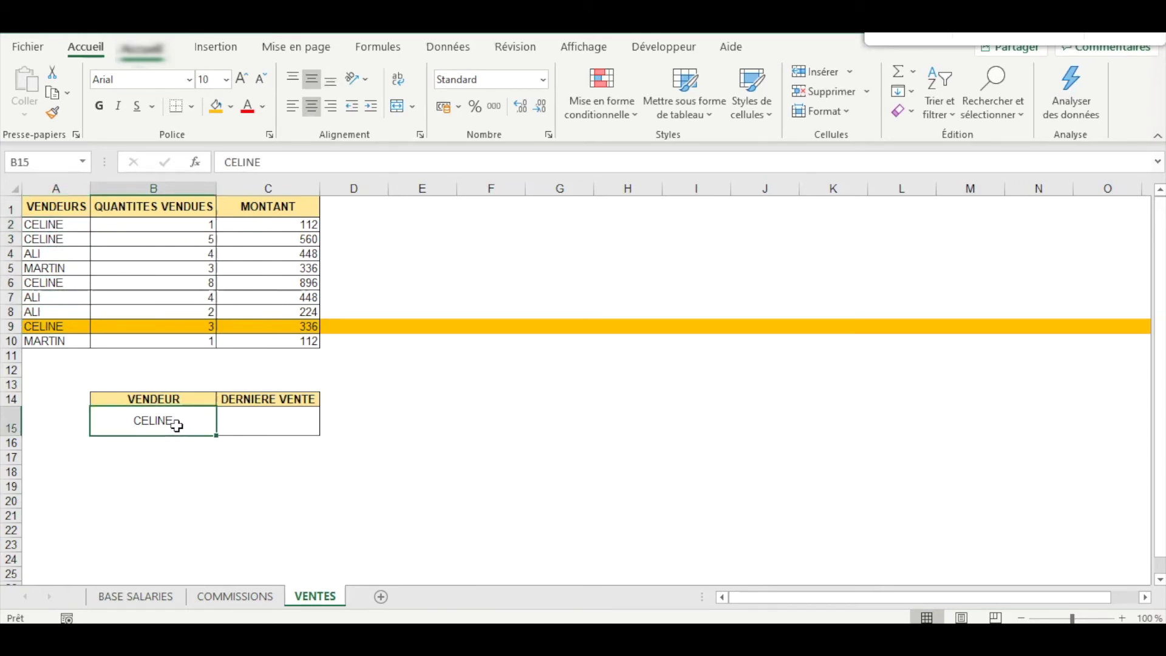
pyautogui.click(244, 428)
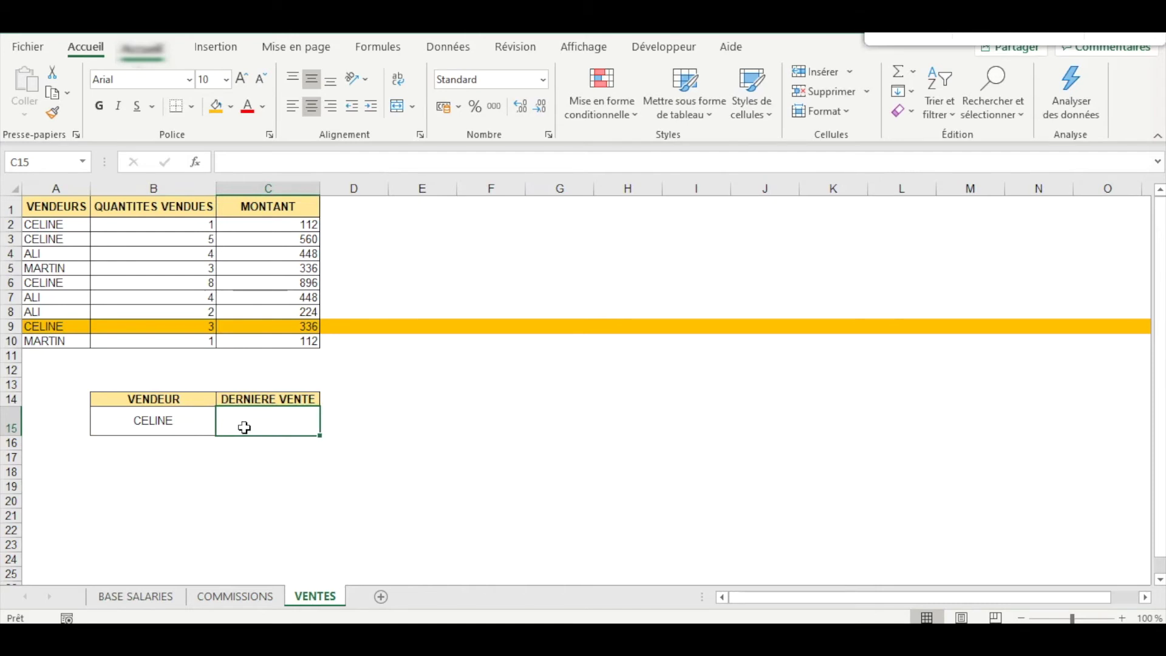
pyautogui.click(9, 326)
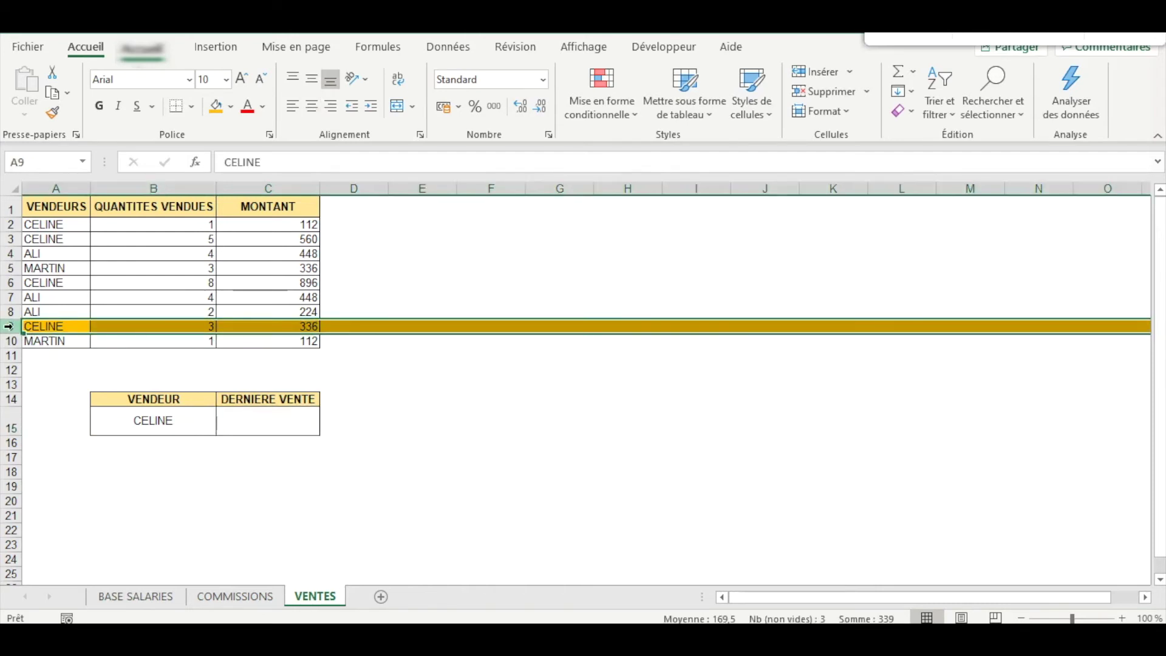
# Start a RECHERCHEX formula in C15 under DERNIERE VENTE, using the seller in B15 as the lookup value
pyautogui.click(263, 430)
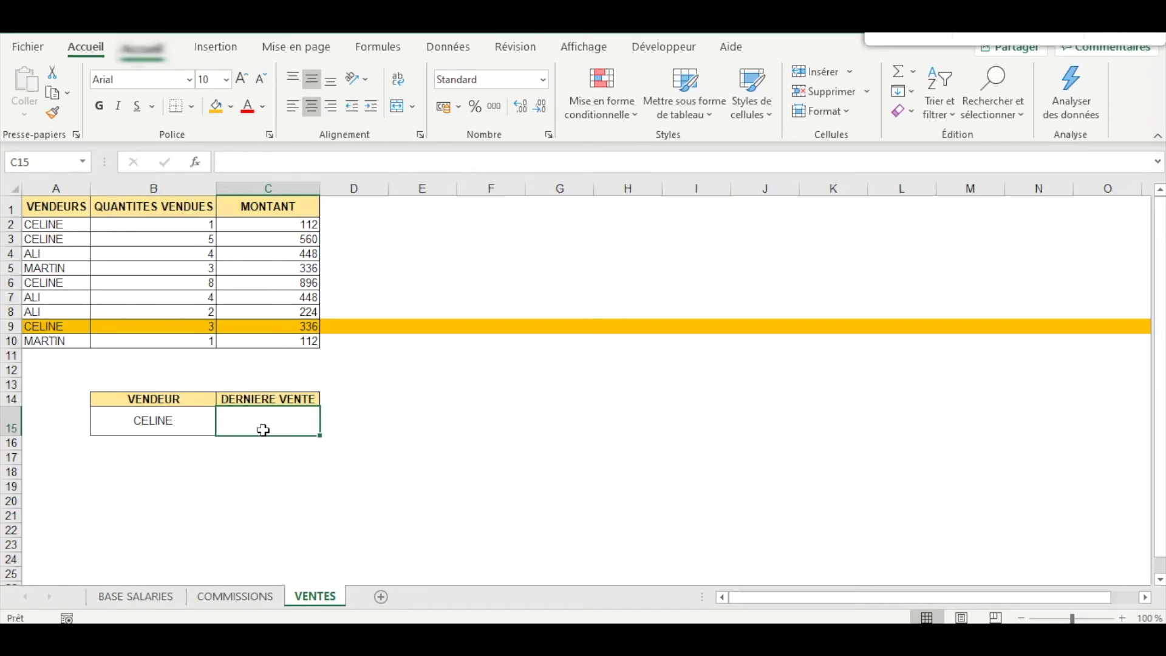
pyautogui.write('=recher')
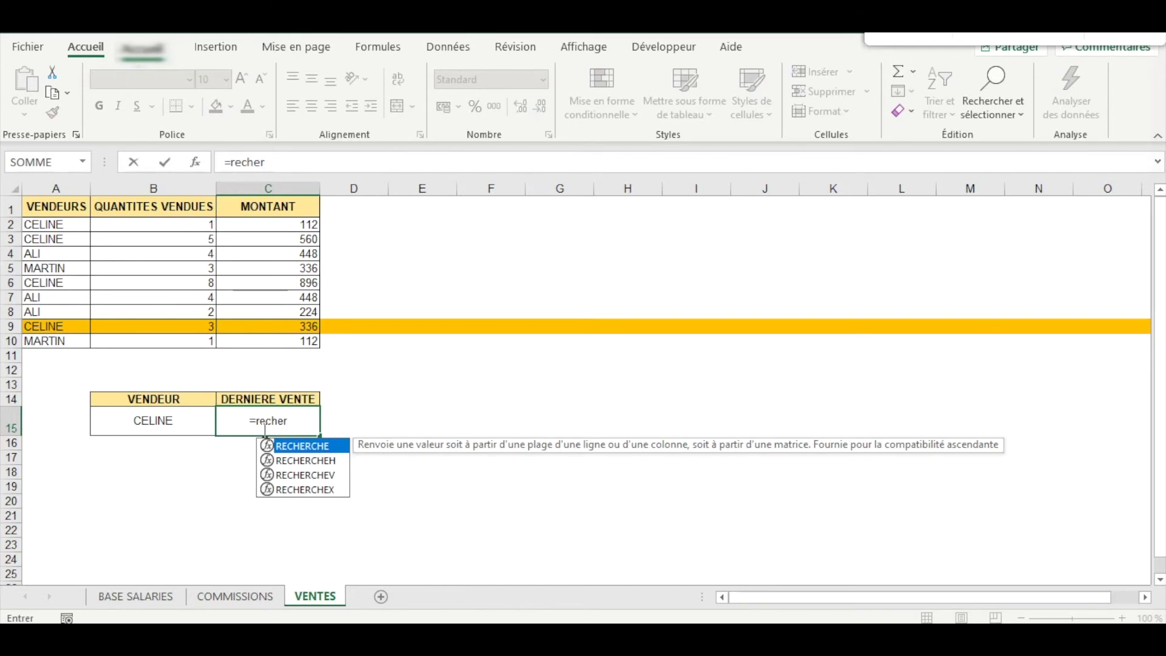
pyautogui.doubleClick(294, 489)
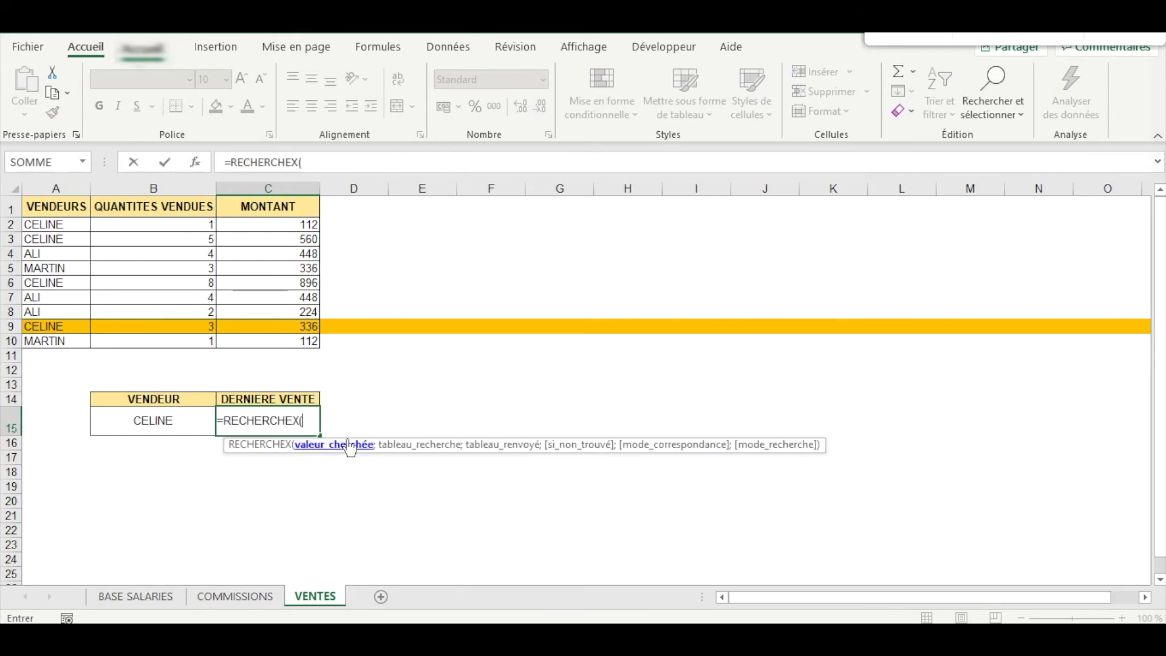
pyautogui.click(150, 423)
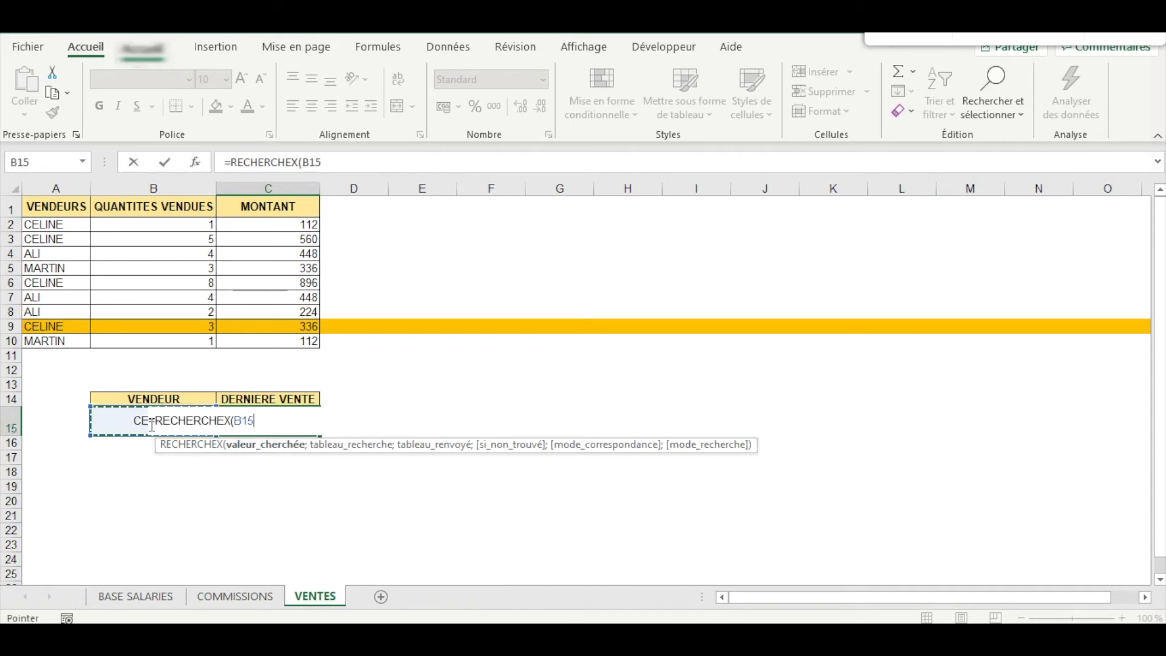
pyautogui.write(';')
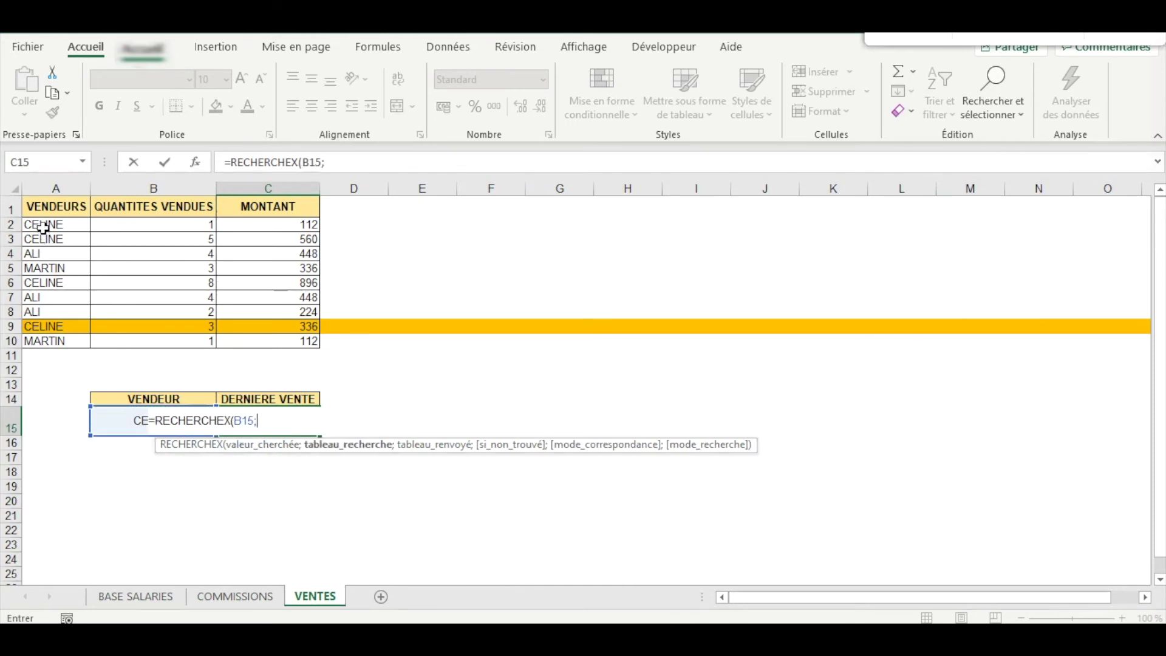
# Set A2:A10 (VENDEURS) as the lookup array and C2:C10 (MONTANT) as the return array of the C15 formula
pyautogui.moveTo(44, 226); pyautogui.dragTo(52, 350)
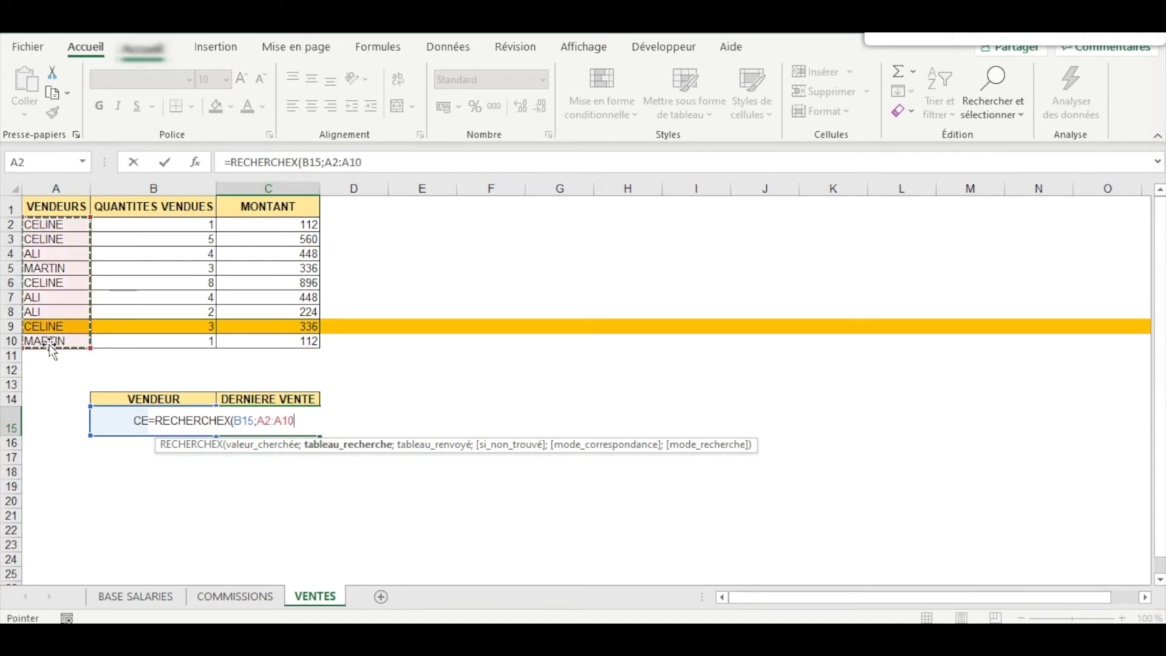
pyautogui.write(';')
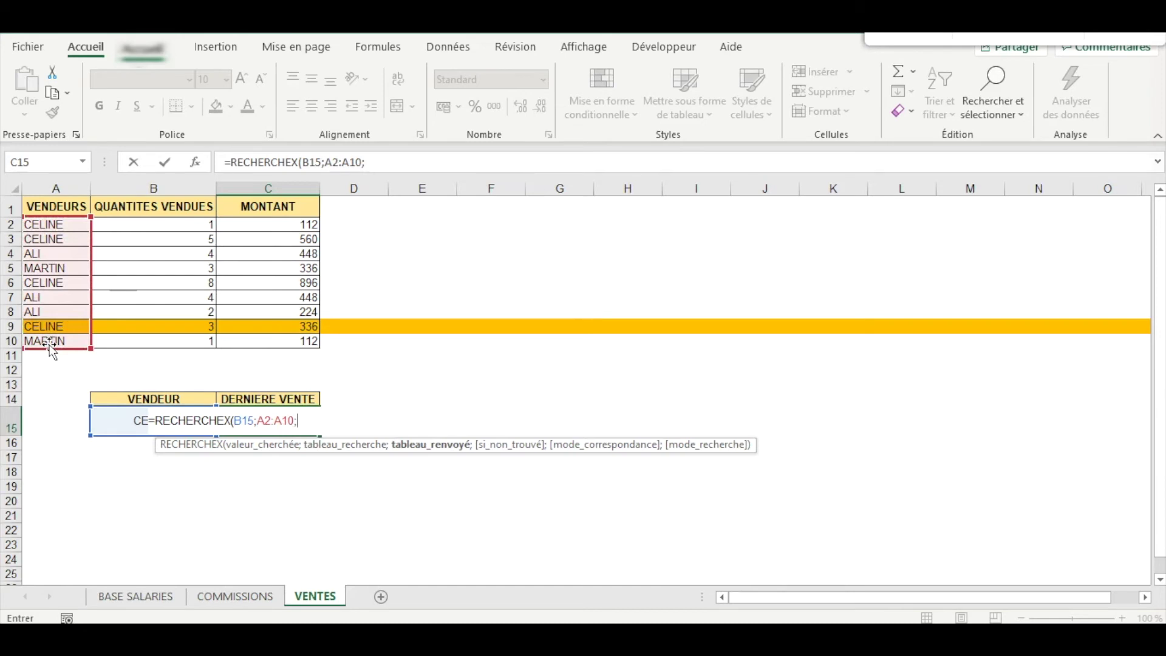
pyautogui.moveTo(272, 222); pyautogui.dragTo(284, 342)
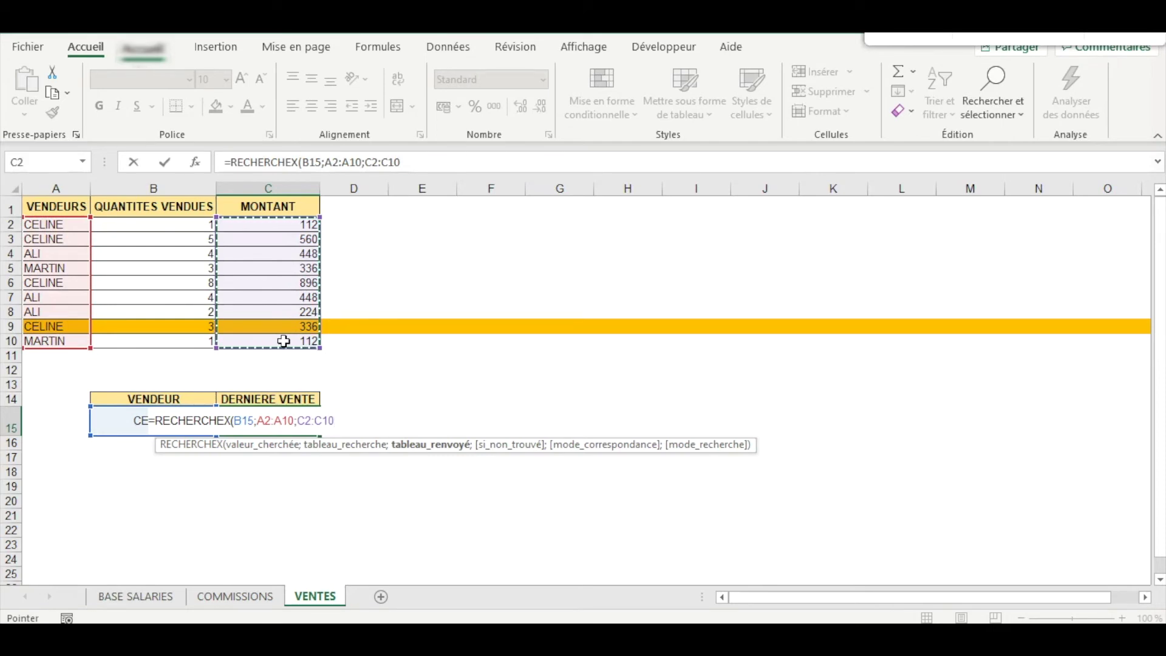
pyautogui.write(';')
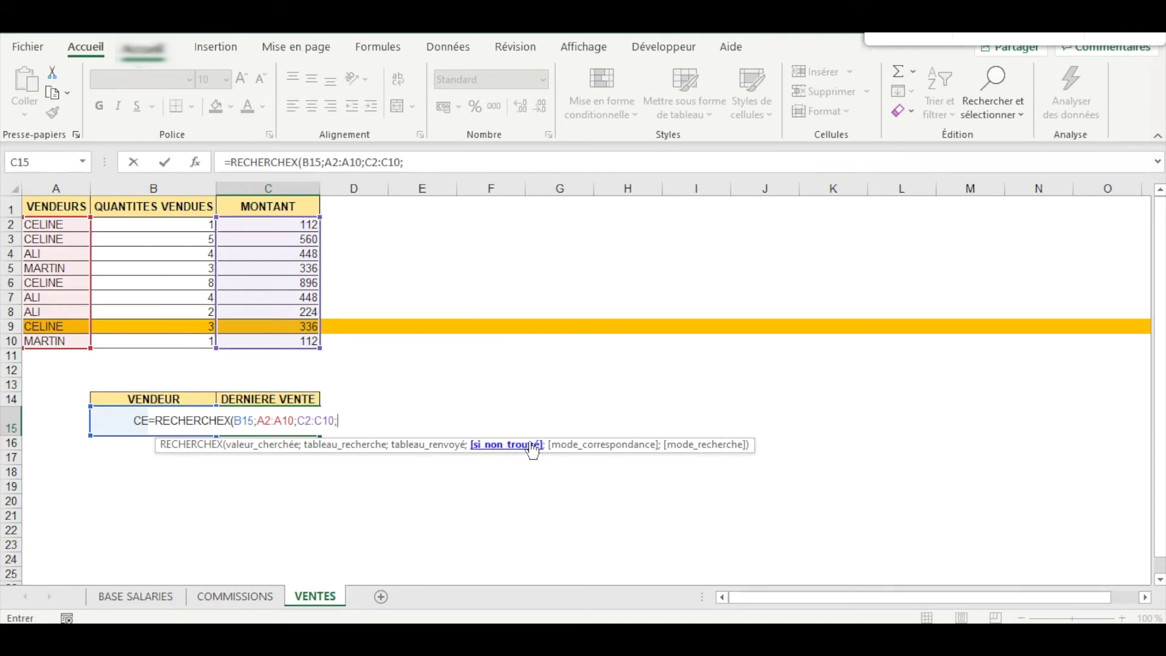
# Complete the C15 formula with 0 if not found, an empty match mode and search mode -1 (last to first), and compare its result with C9
pyautogui.write('0;')
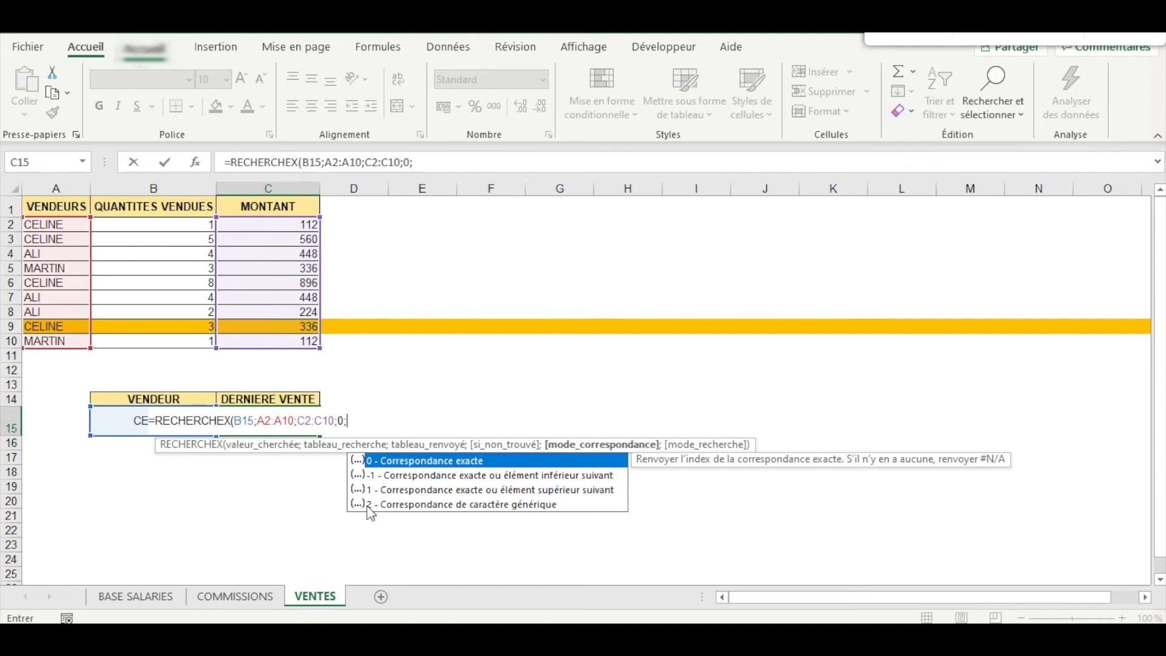
pyautogui.write(';')
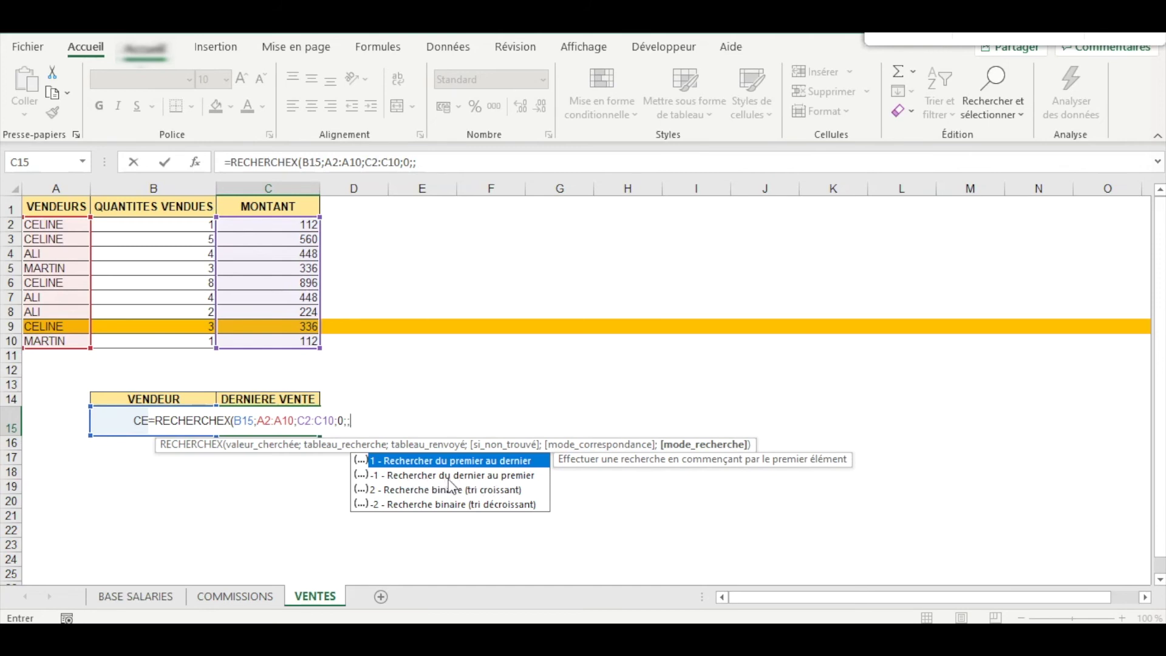
pyautogui.doubleClick(478, 476)
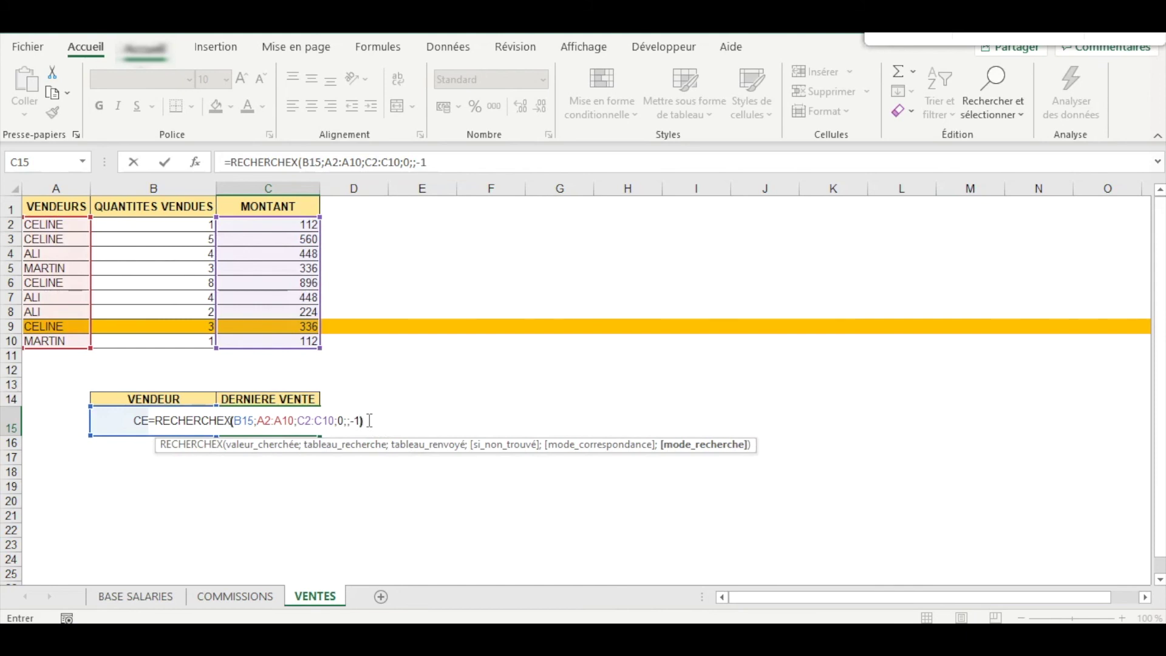
pyautogui.write(')')
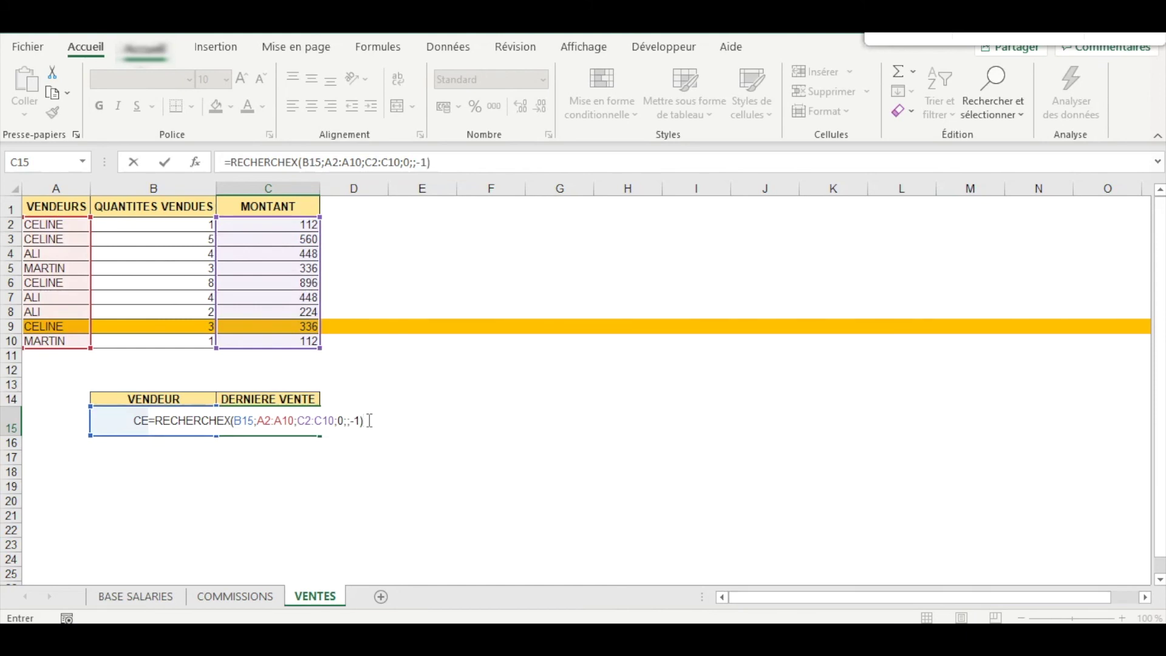
pyautogui.press('Return')
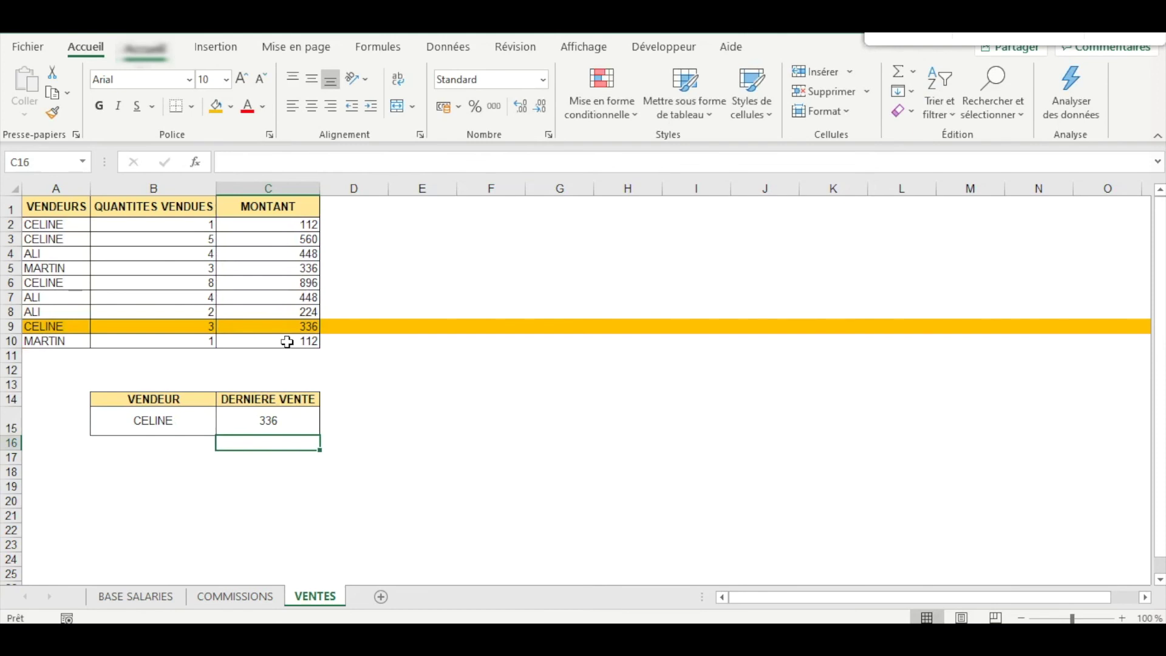
pyautogui.click(315, 328)
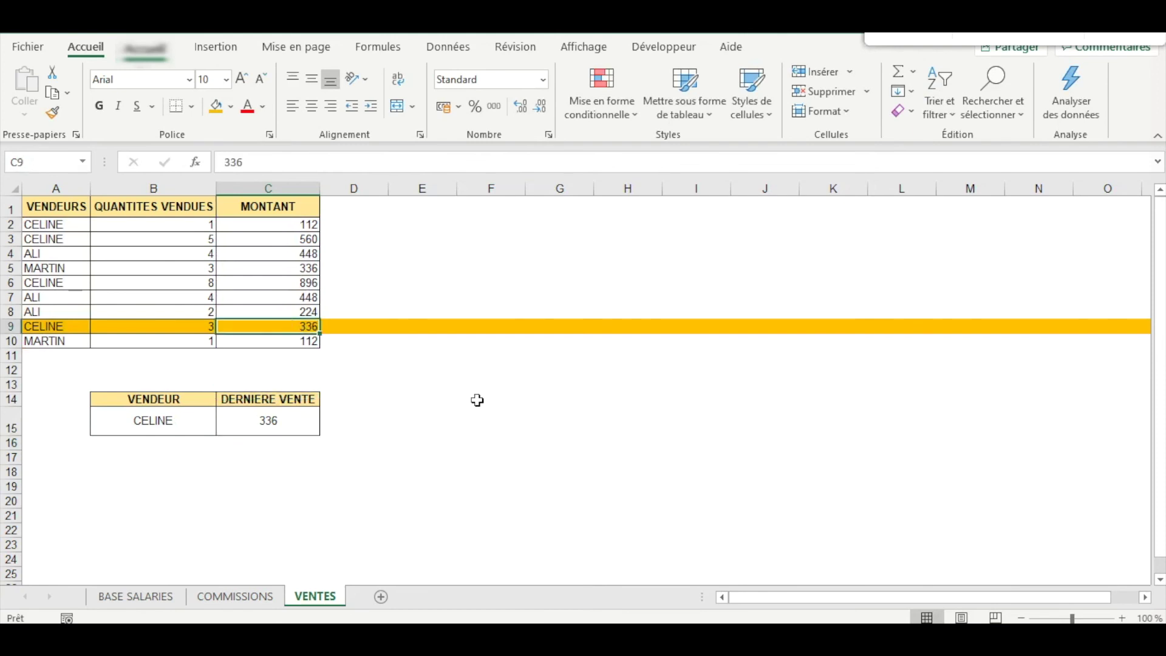
# Change the search mode in the C15 formula to 1 (first to last) and compare its result with C2
pyautogui.click(286, 425)
pyautogui.doubleClick(287, 425)
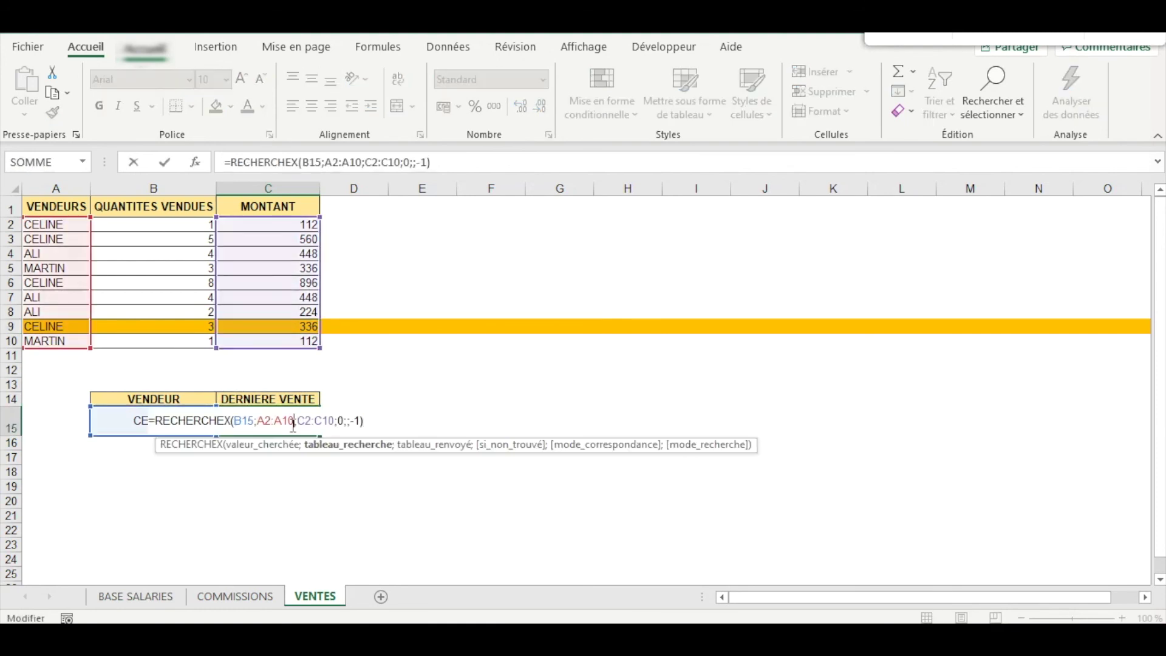
pyautogui.click(360, 420)
pyautogui.press('BackSpace')
pyautogui.press('BackSpace')
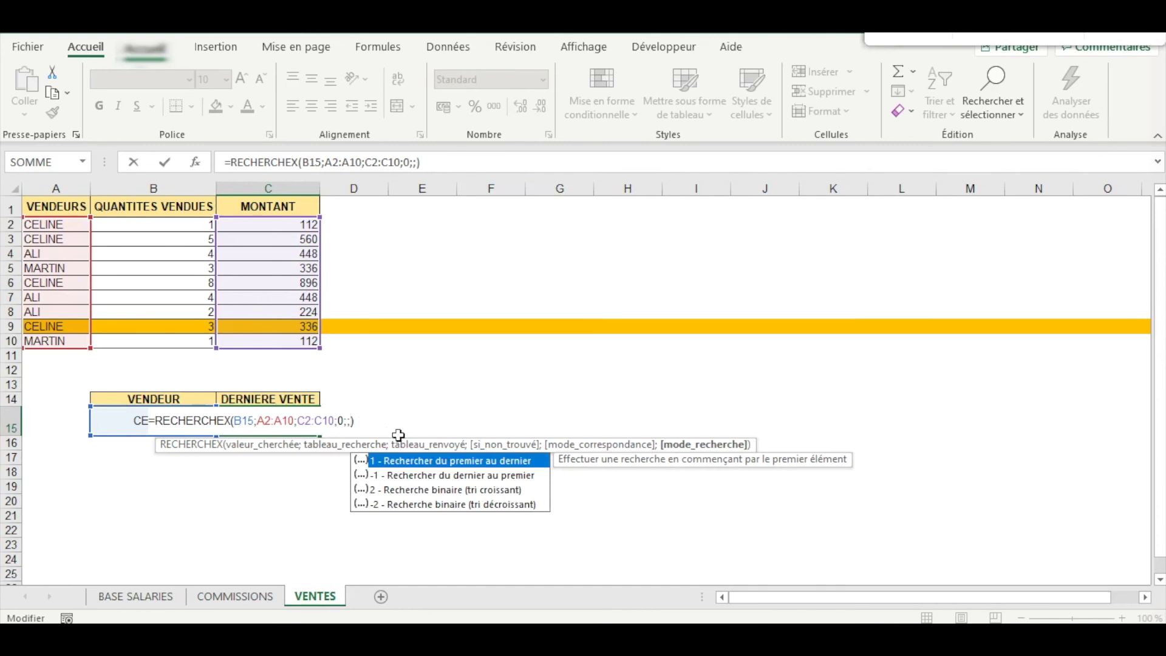
pyautogui.doubleClick(467, 460)
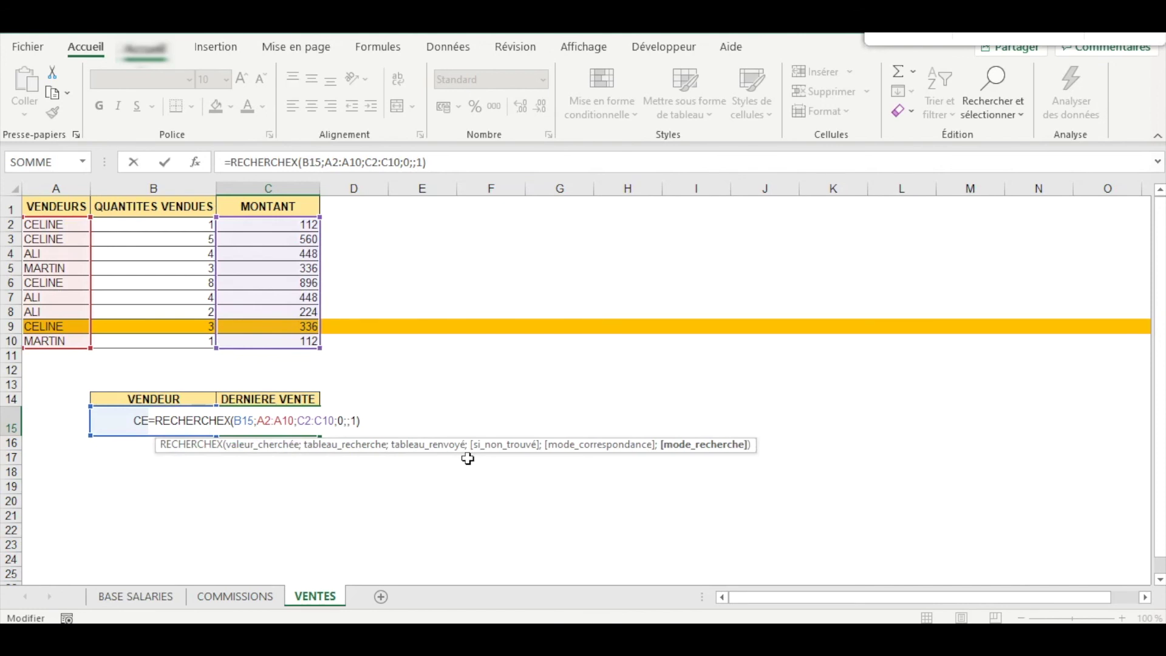
pyautogui.press('Return')
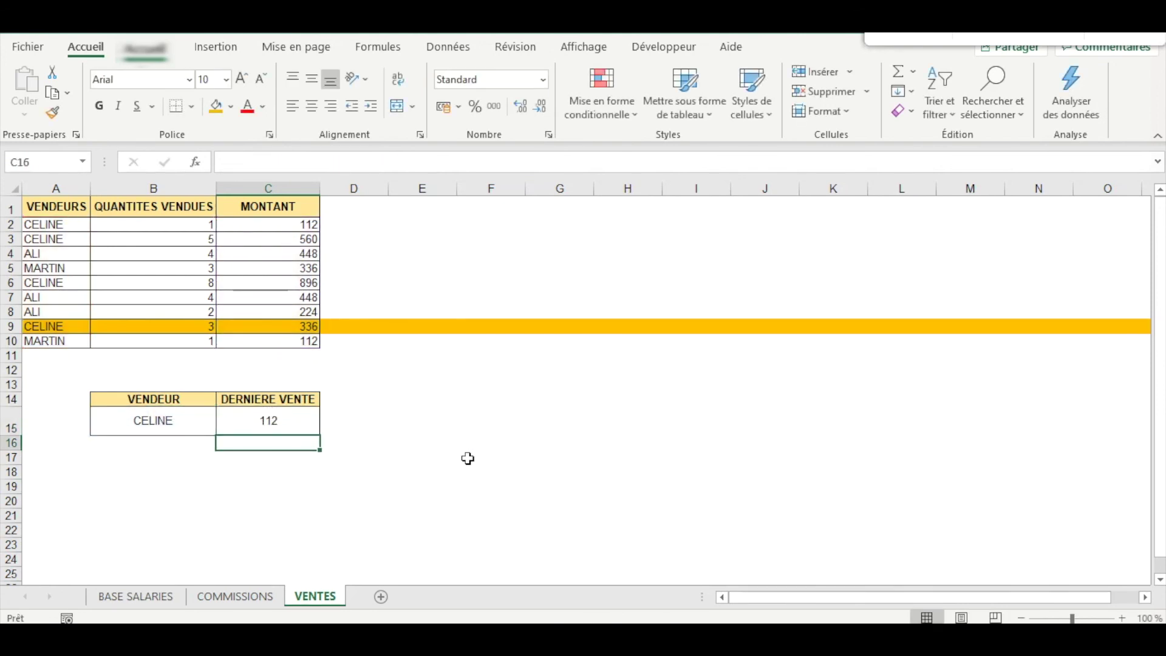
pyautogui.click(293, 421)
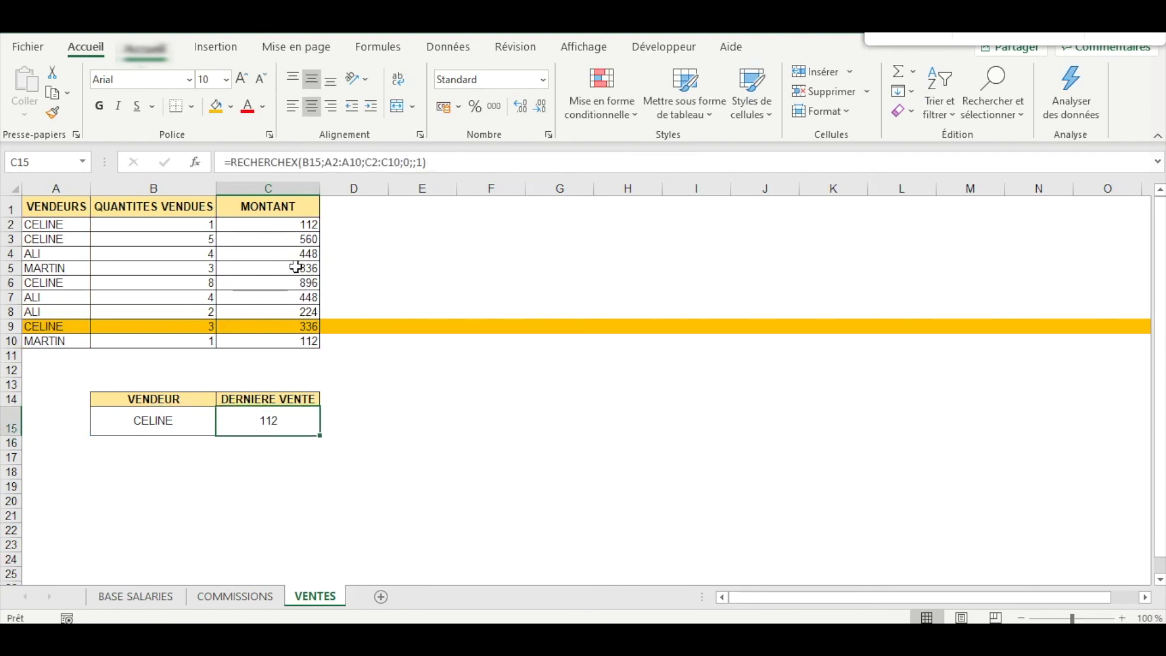
pyautogui.click(302, 223)
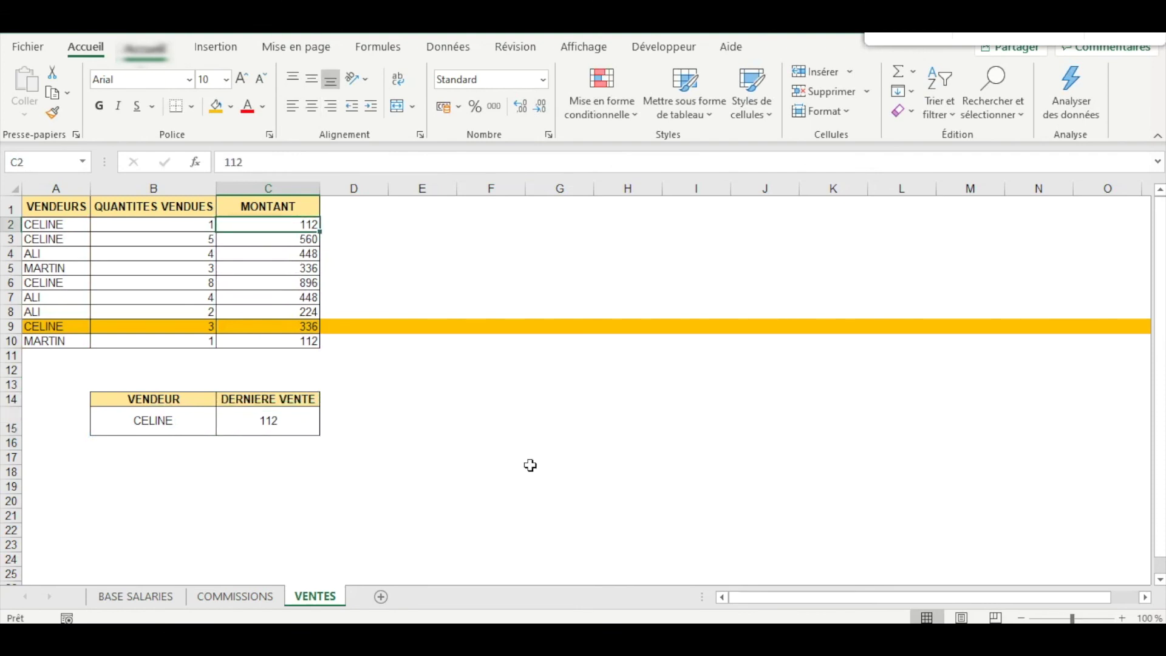